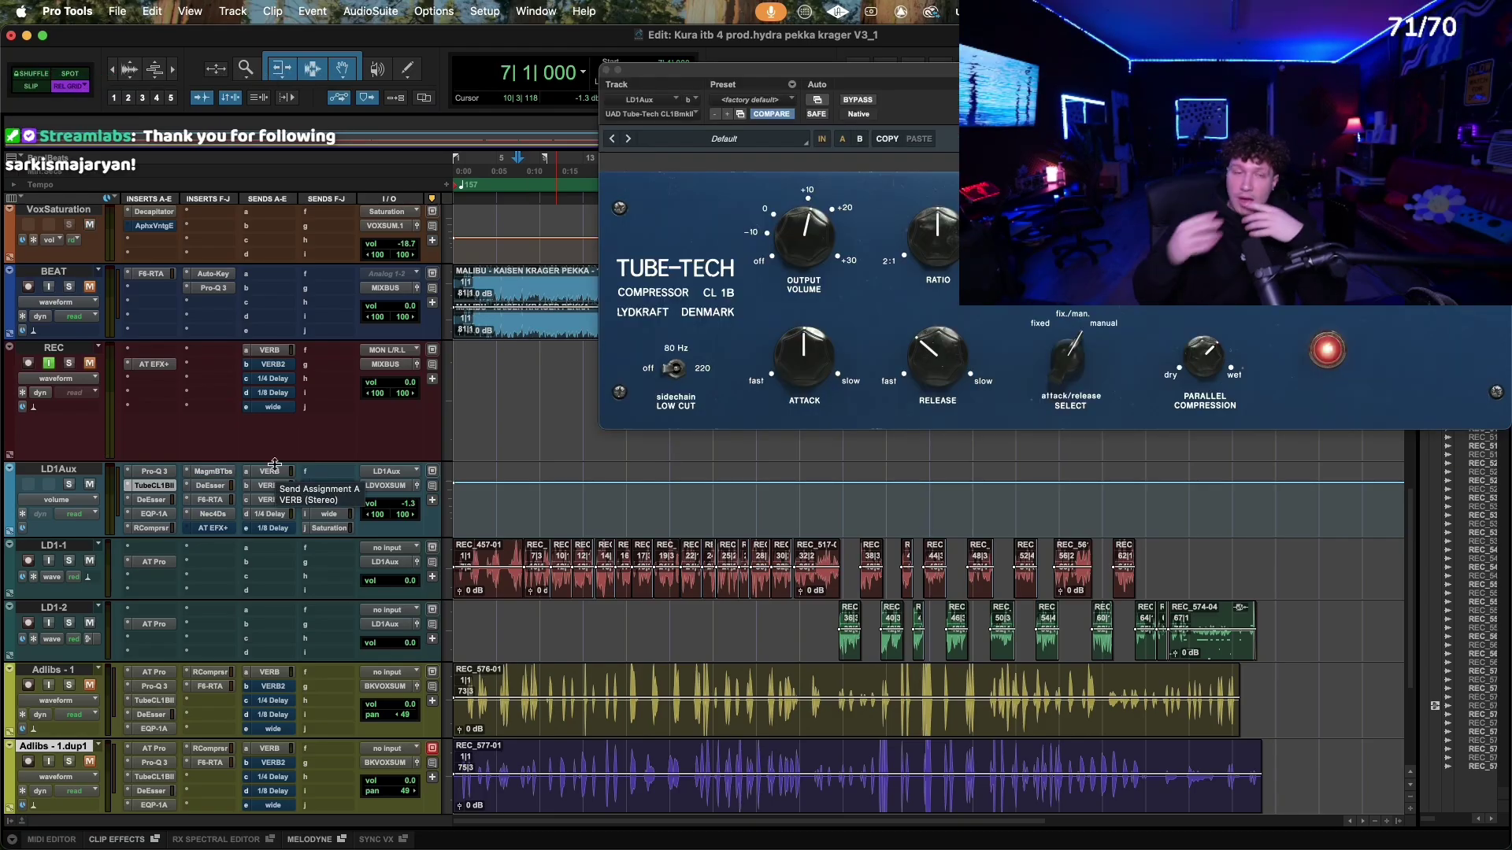
pyautogui.doubleClick(671, 69)
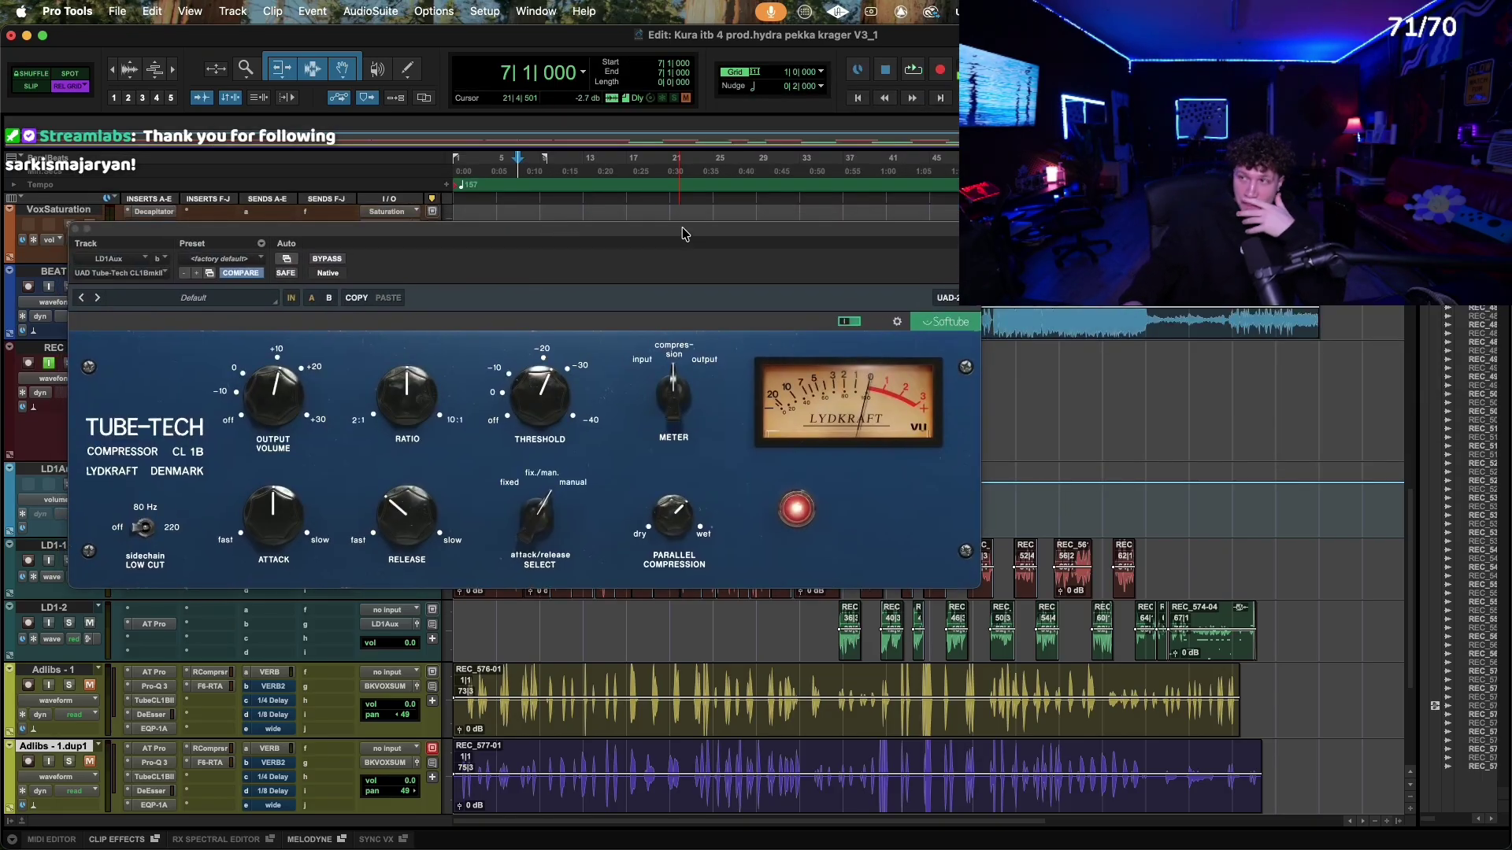
pyautogui.moveTo(661, 229); pyautogui.dragTo(726, 248)
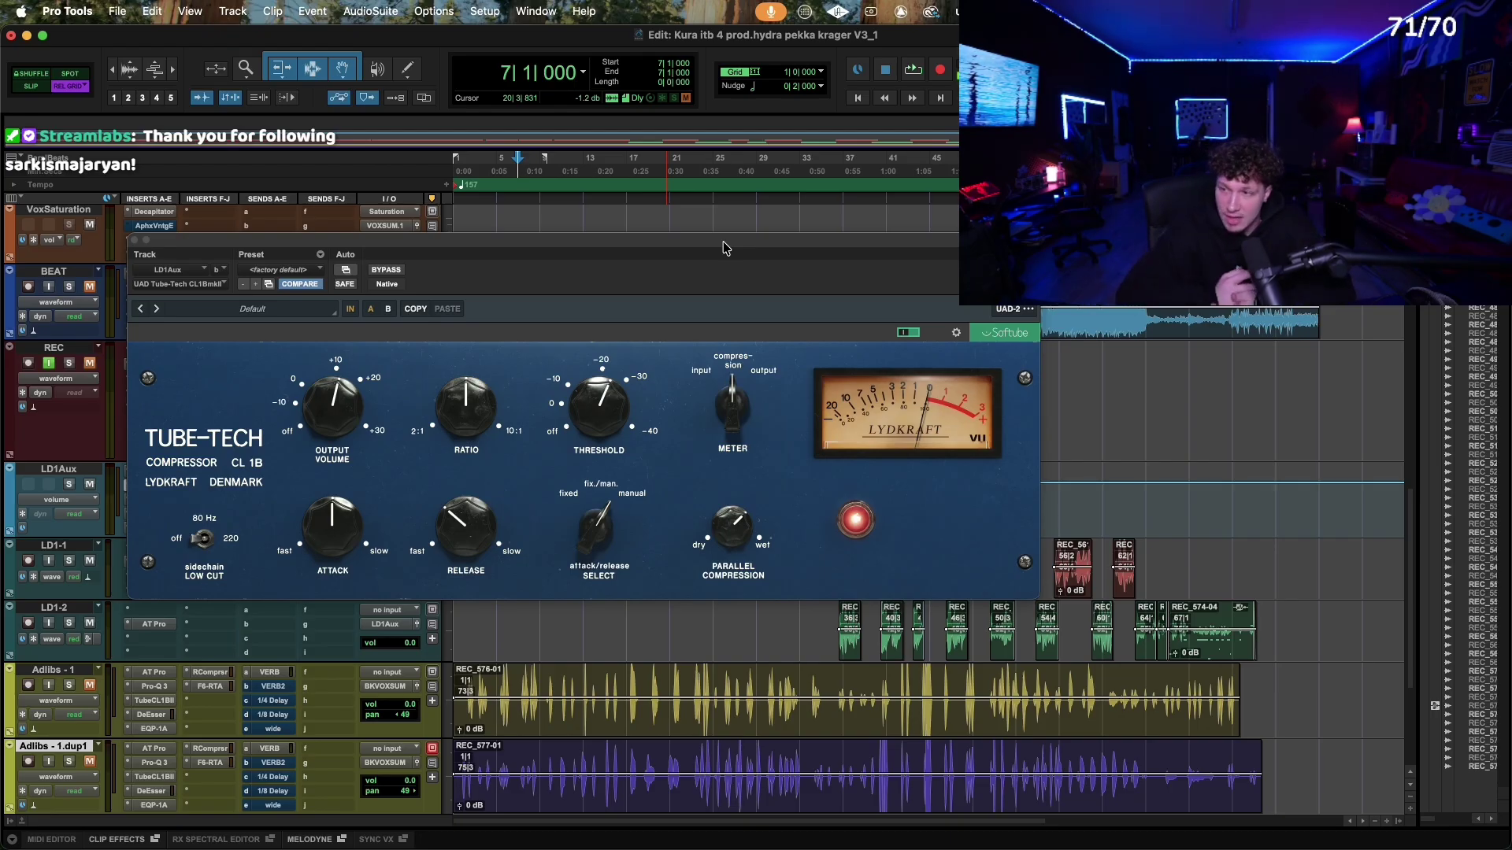
pyautogui.moveTo(726, 249); pyautogui.dragTo(733, 261)
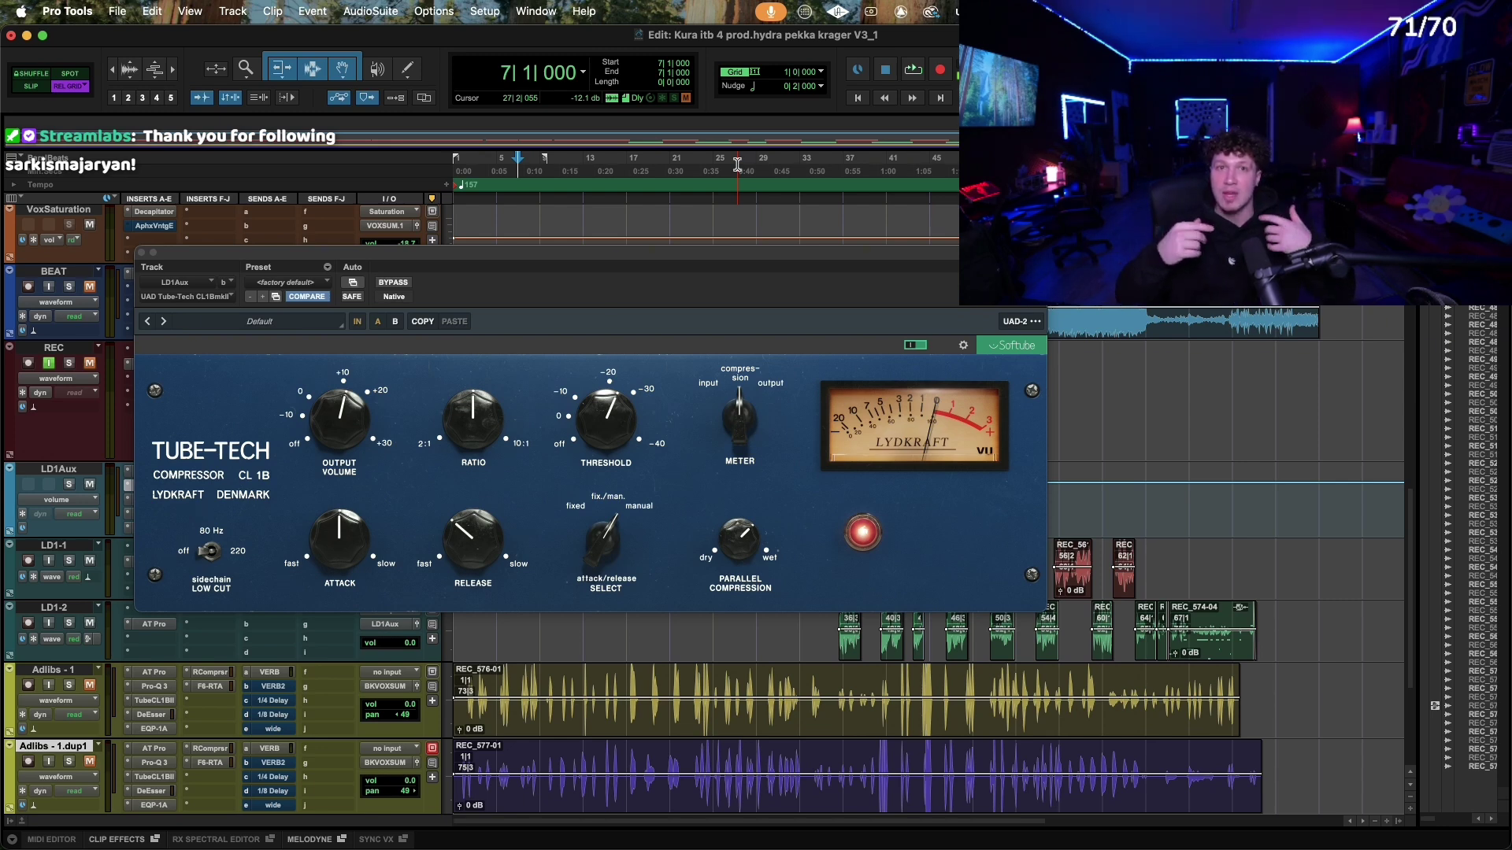
pyautogui.moveTo(658, 263); pyautogui.dragTo(746, 285)
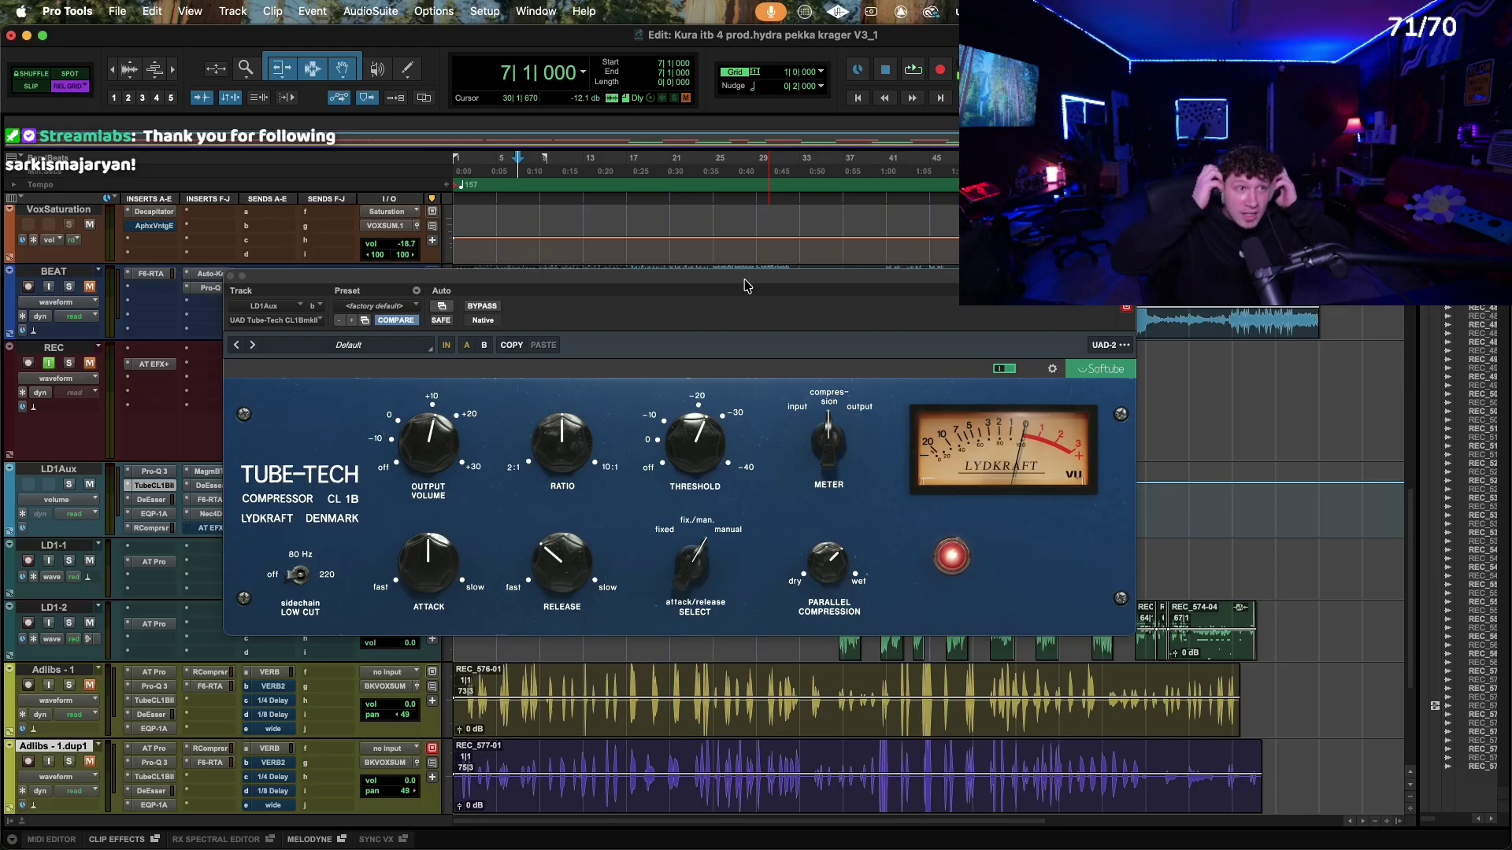
pyautogui.moveTo(746, 286); pyautogui.dragTo(1066, 446)
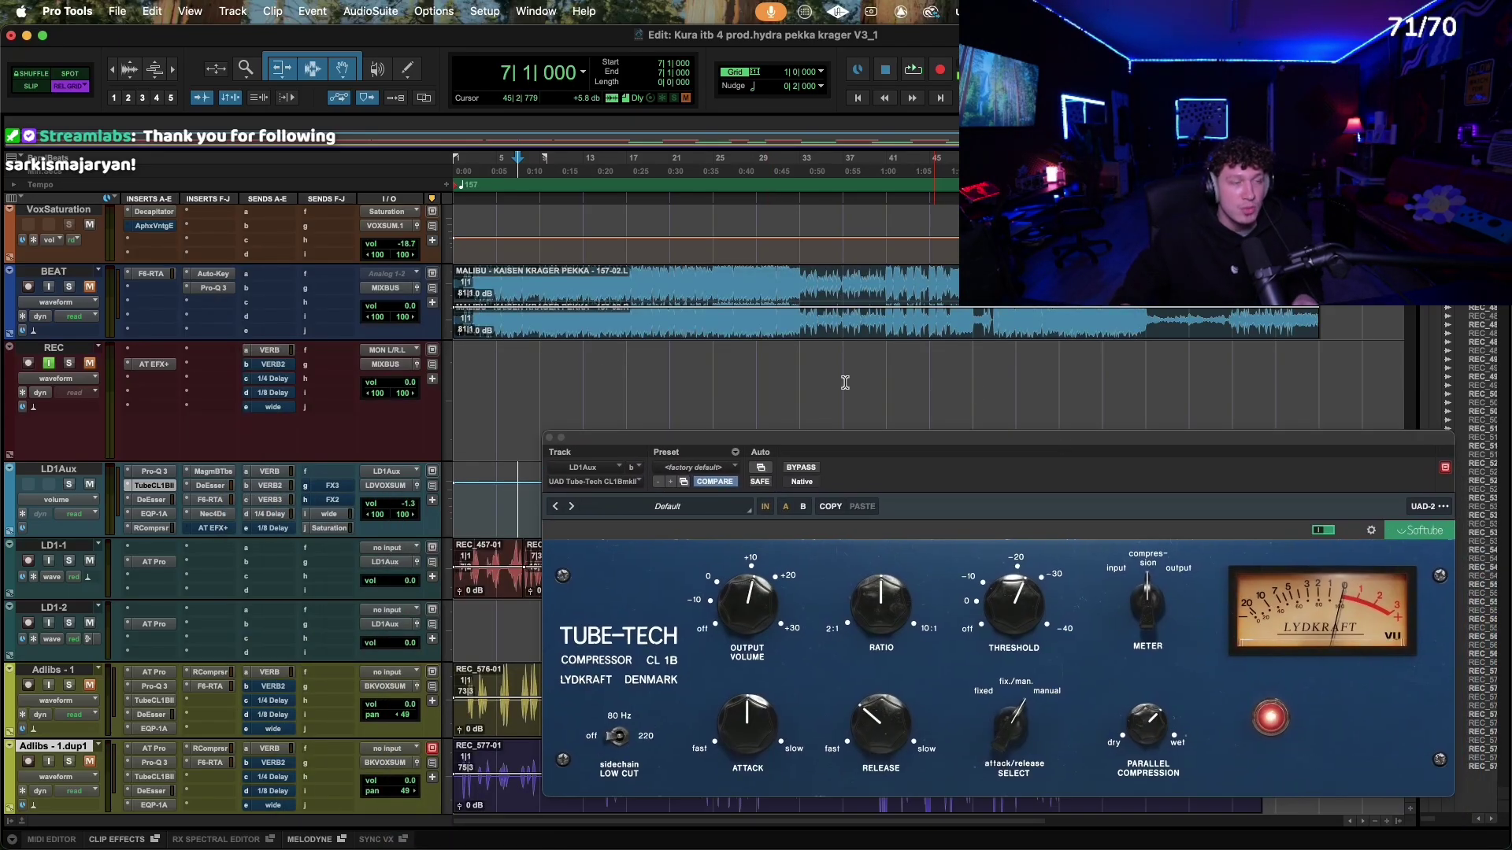
# Step: Close the Tube-Tech compressor window and play a short passage of the session from bar 5
pyautogui.click(495, 368)
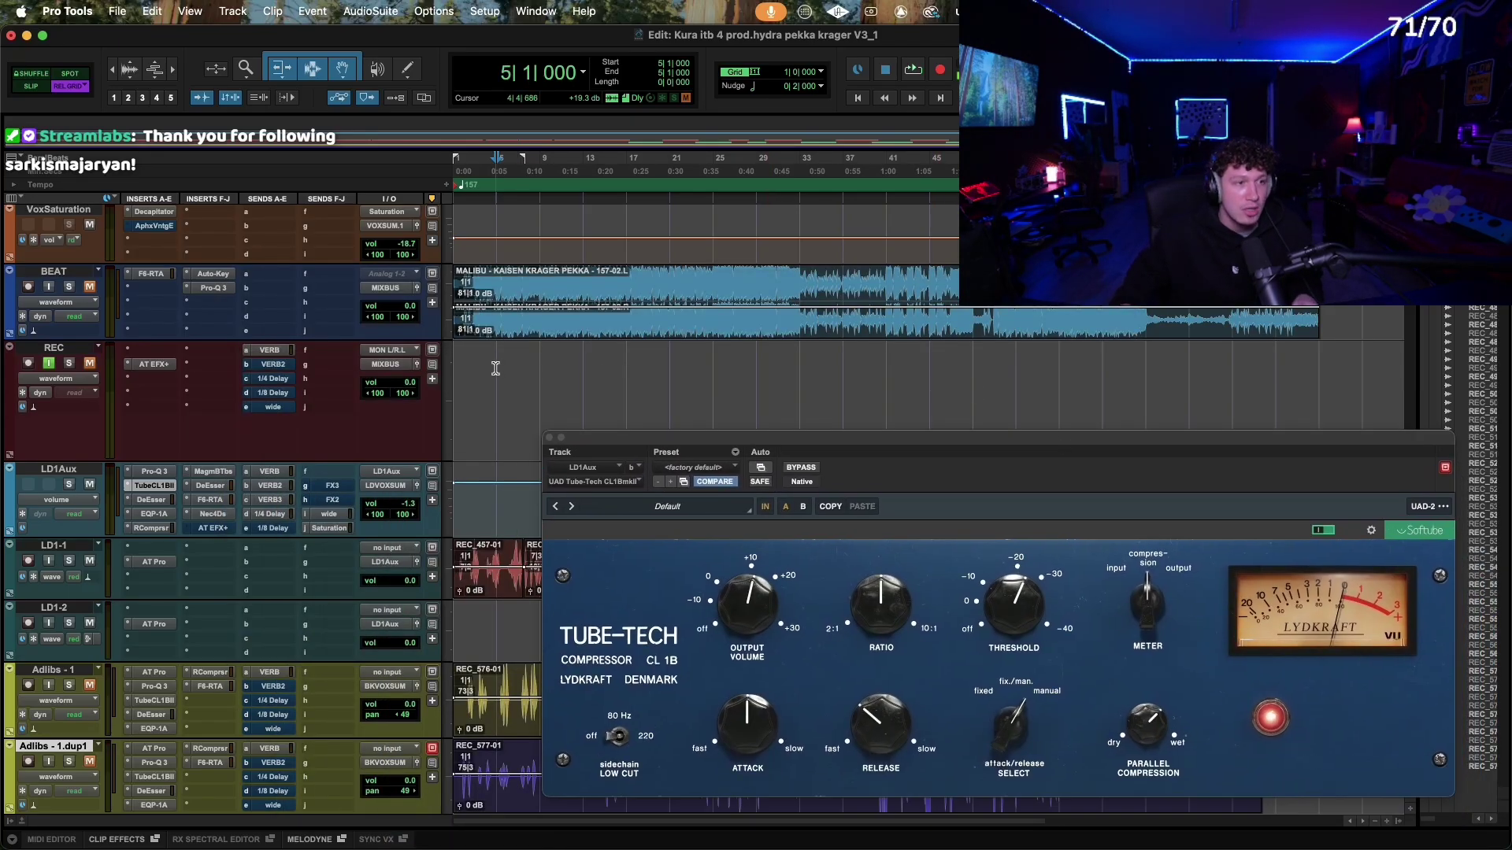
pyautogui.click(549, 437)
pyautogui.press('space')
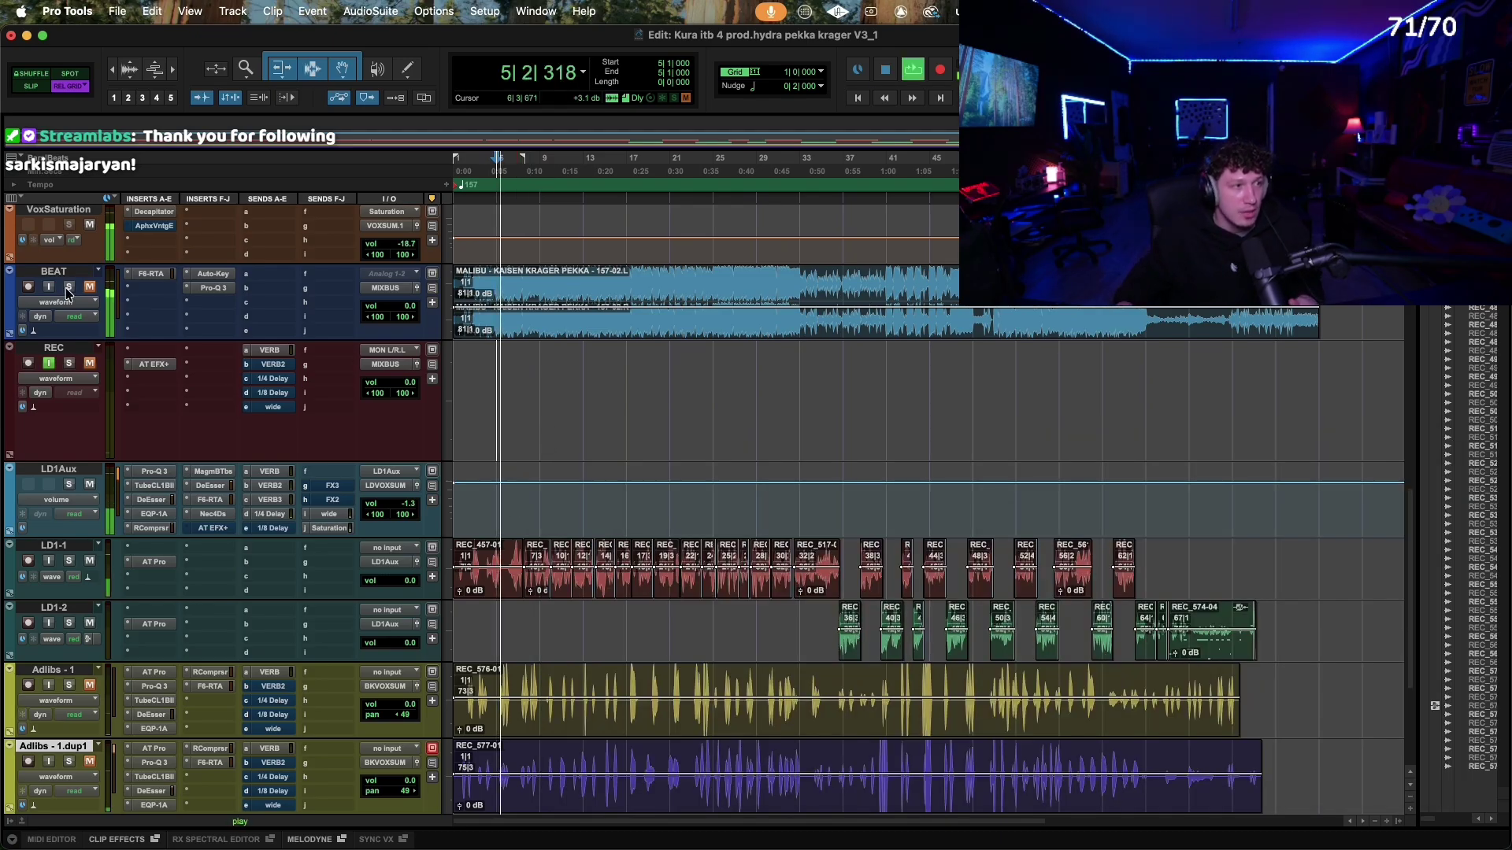
pyautogui.press('space')
# Step: Return to the start of the session and audition the vocals over the beat
pyautogui.press('Return')
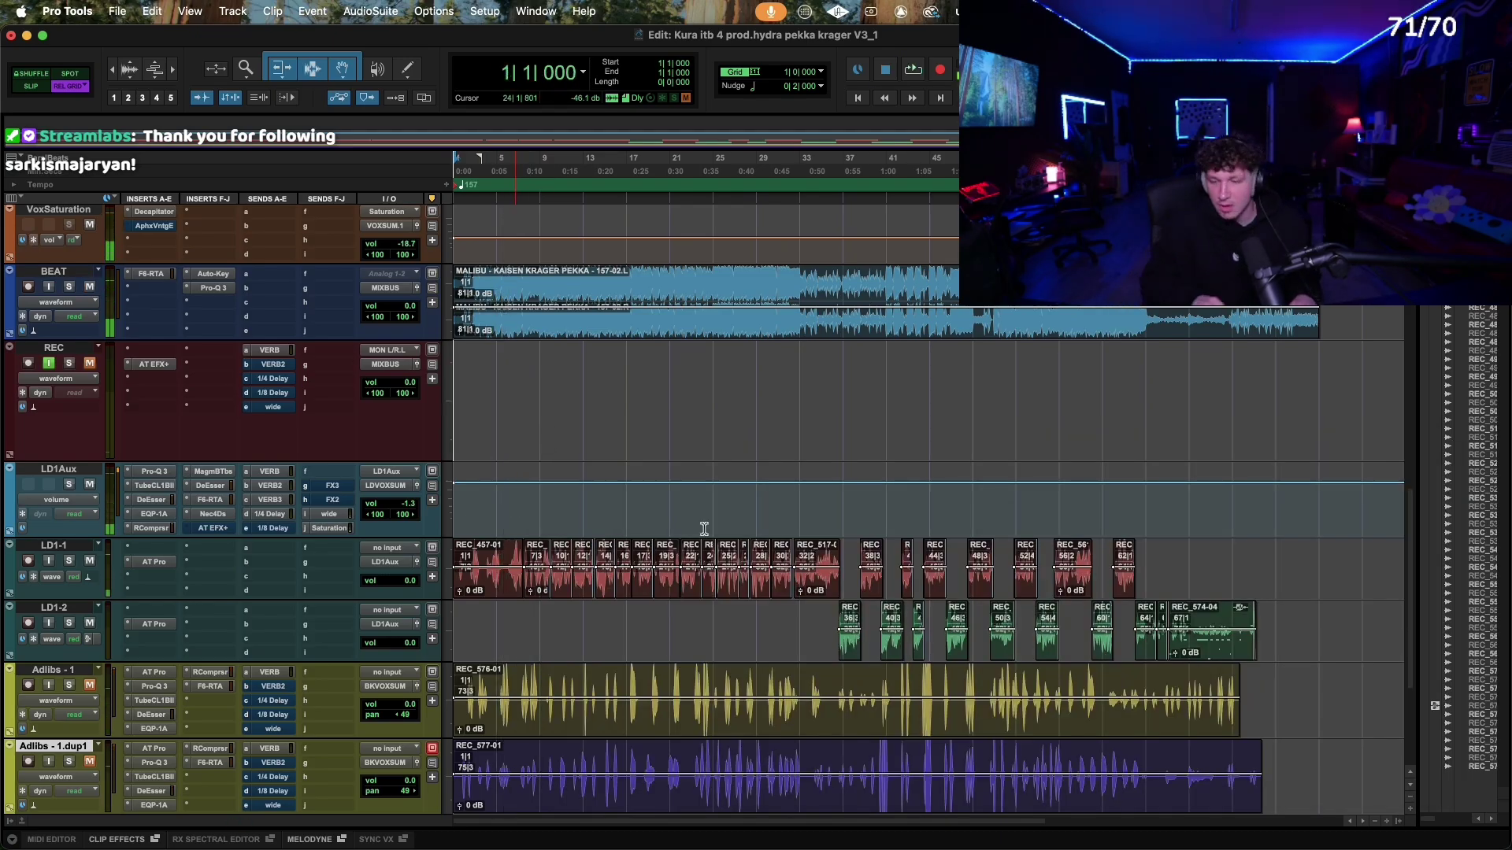
pyautogui.press('space')
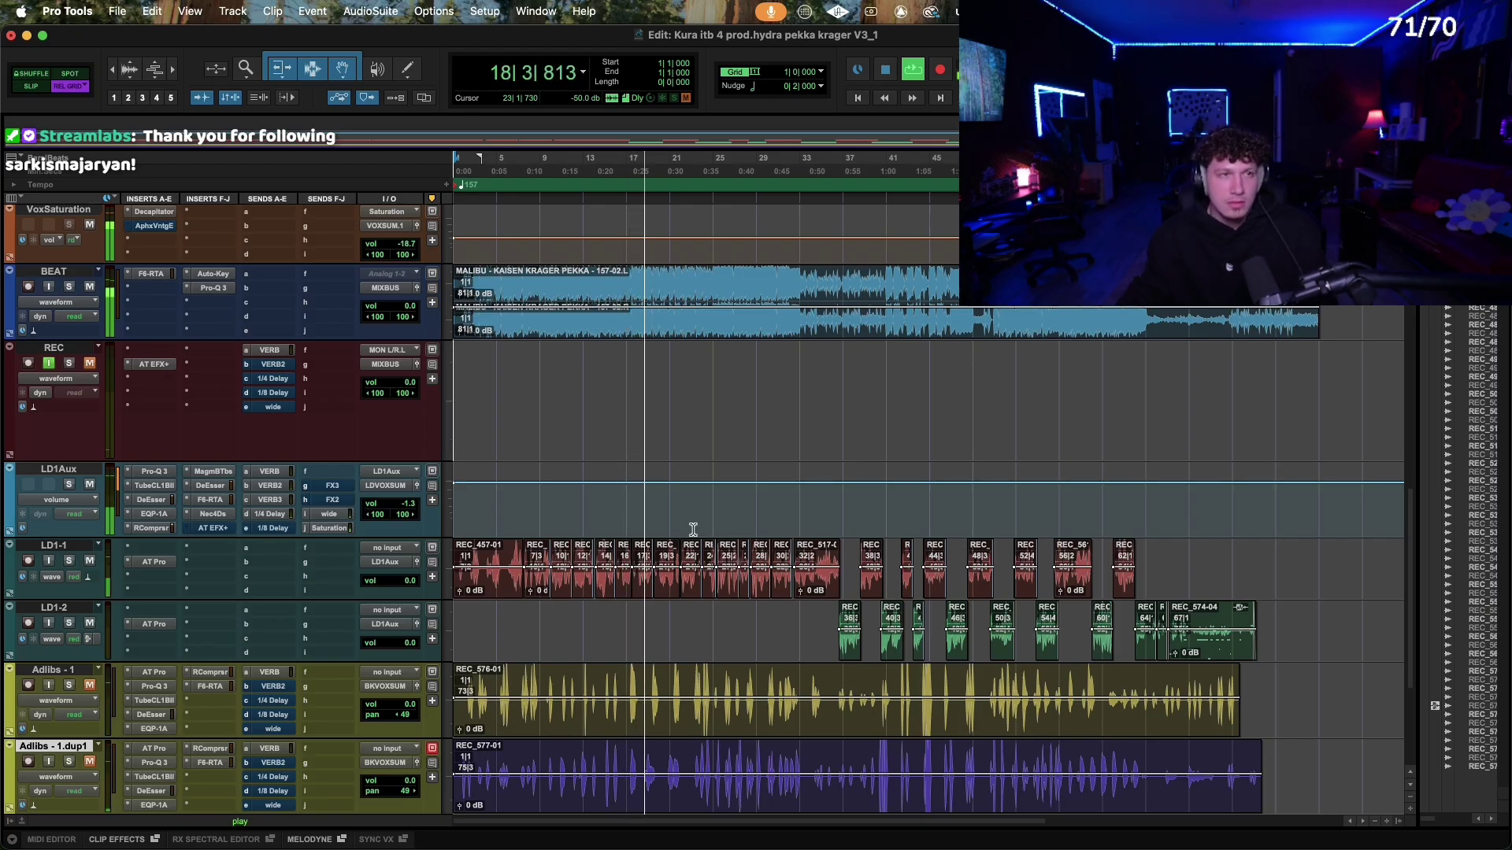
pyautogui.press('space')
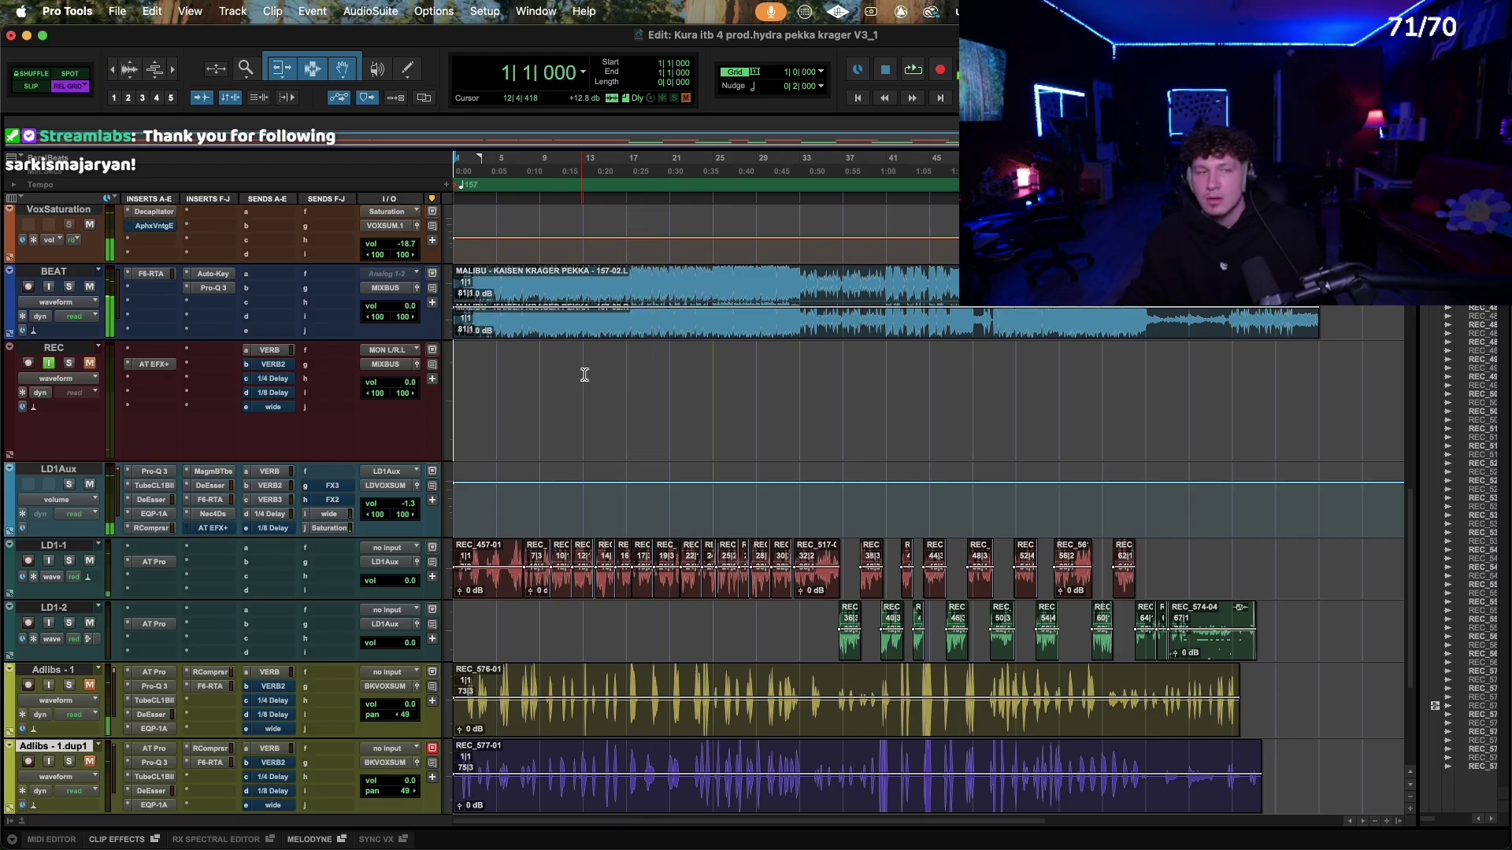
# Step: Open the Pro-Q 3 equalizer on the LD1Aux track and audition the vocal through it from bar 17
pyautogui.click(628, 409)
pyautogui.scroll(-3, 186, 461)
pyautogui.scroll(3, 186, 461)
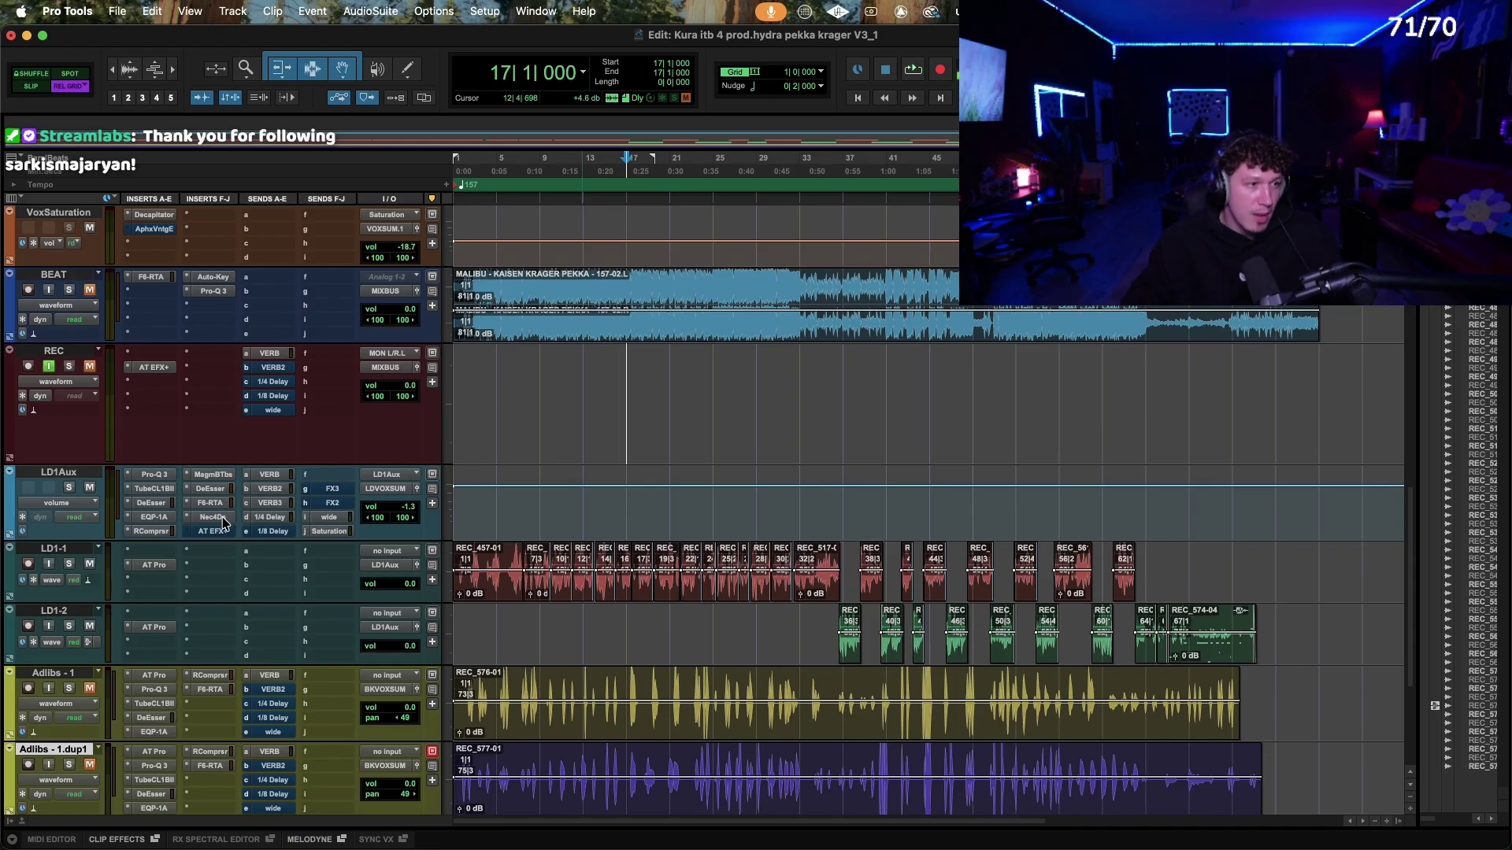
pyautogui.scroll(2, 180, 535)
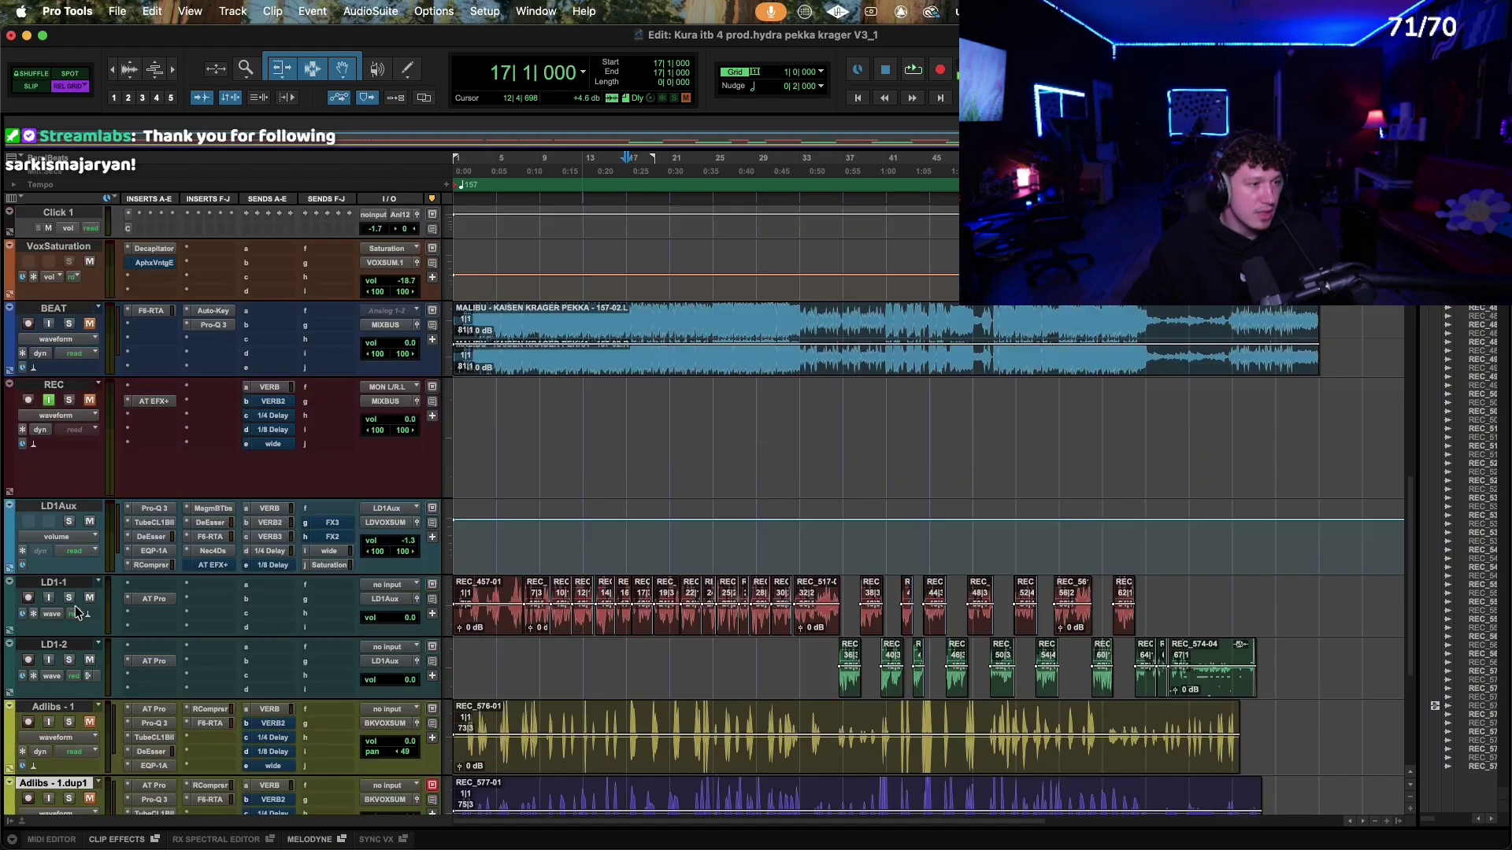
pyautogui.scroll(-6, 177, 563)
pyautogui.scroll(4, 126, 532)
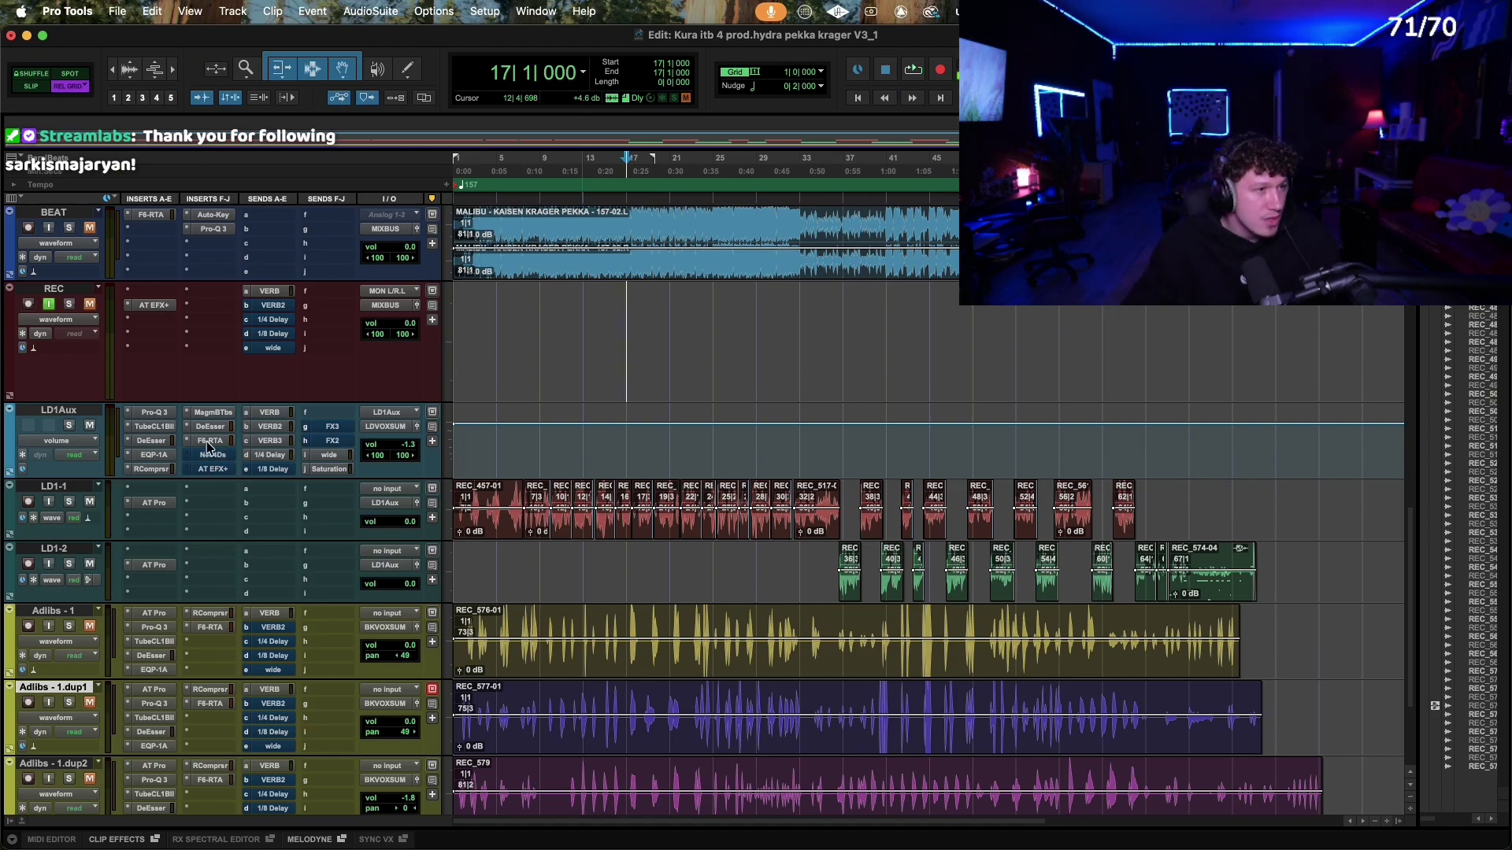
pyautogui.click(166, 414)
pyautogui.moveTo(603, 209); pyautogui.dragTo(571, 119)
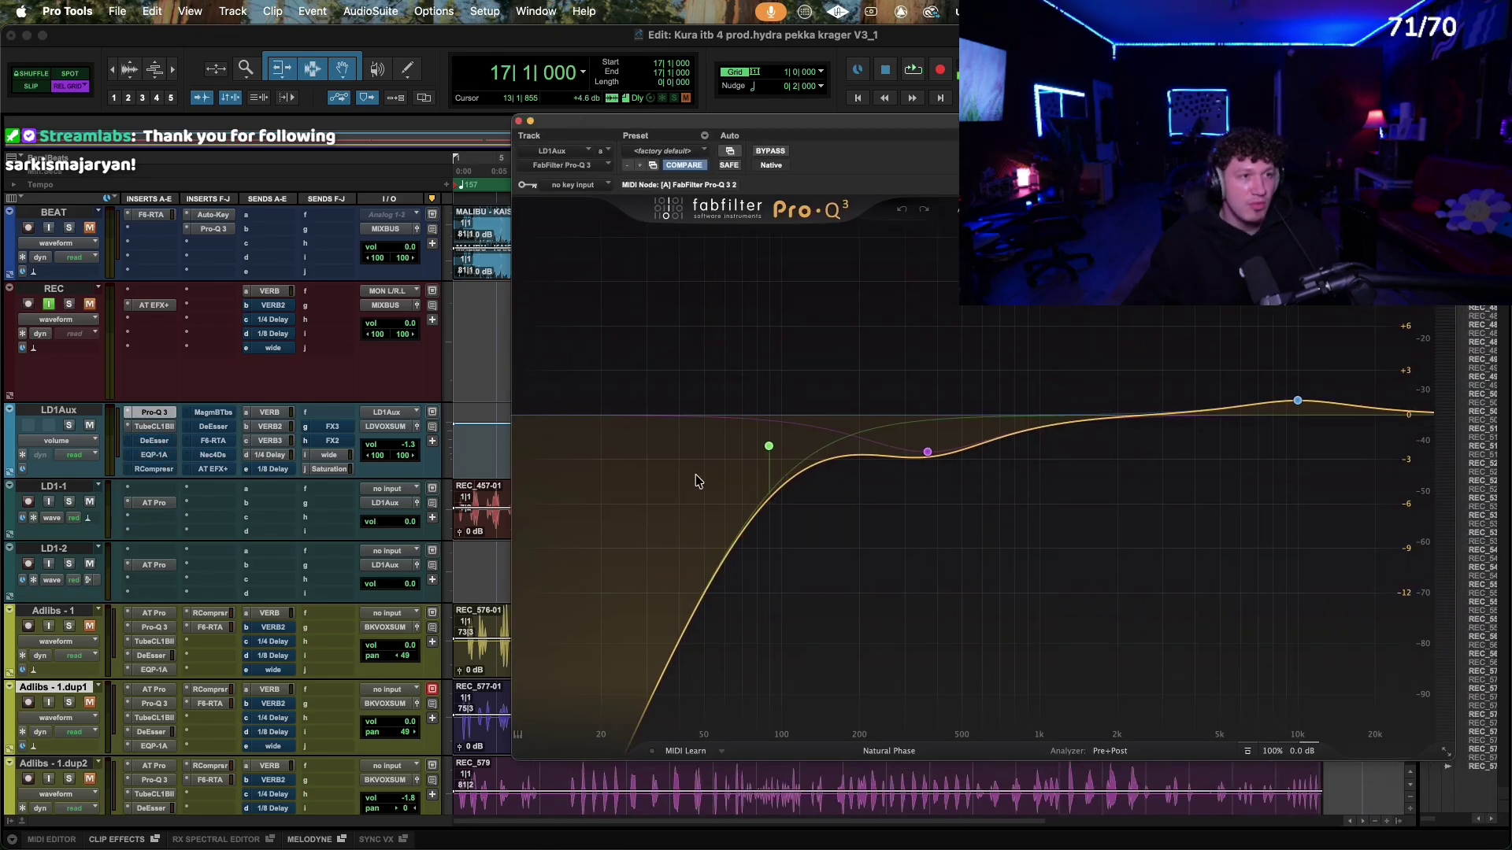
pyautogui.press('space')
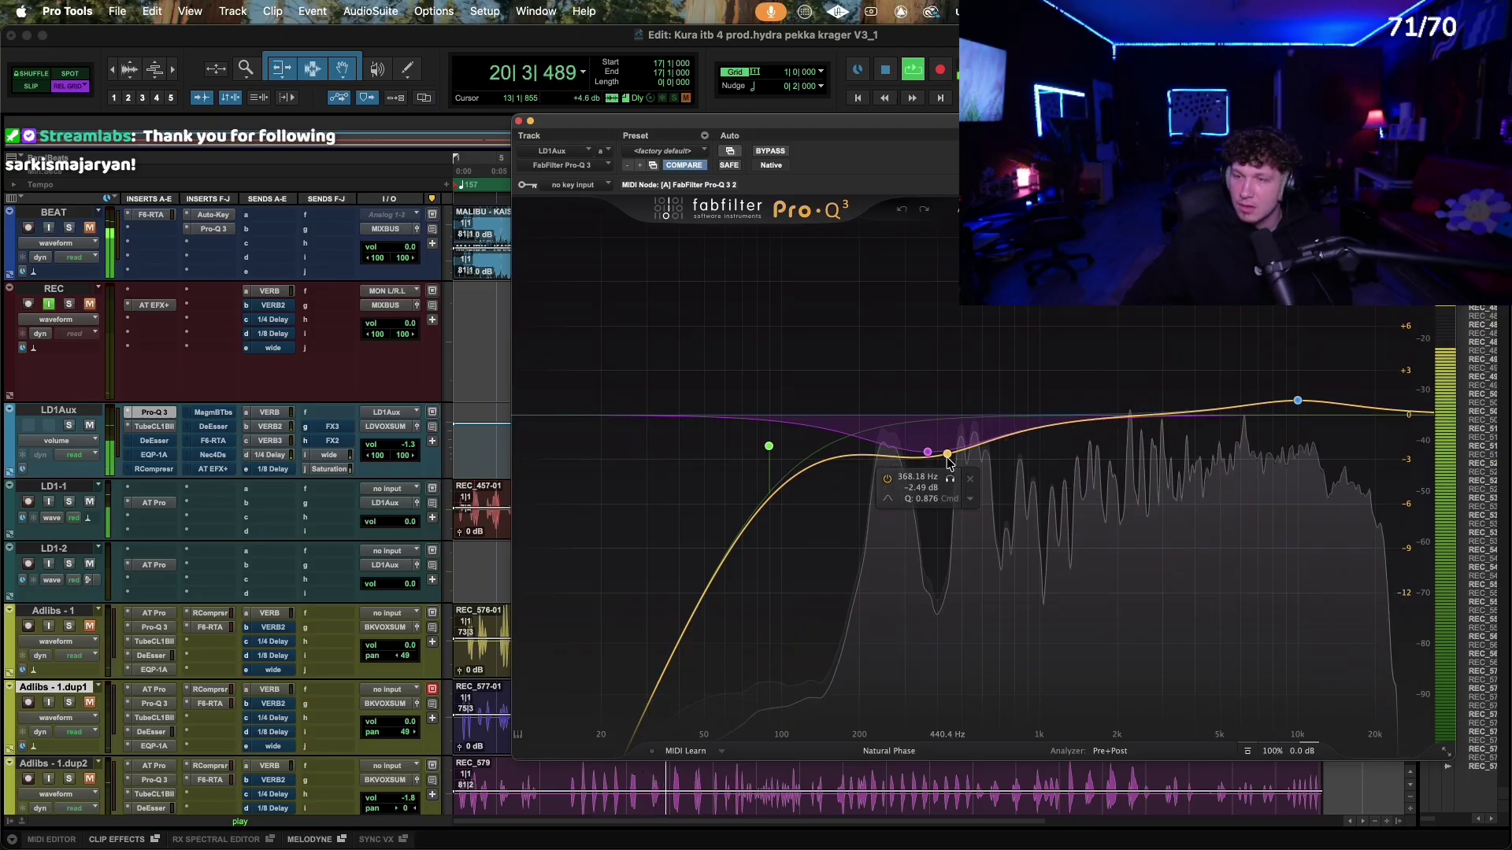
pyautogui.press('space')
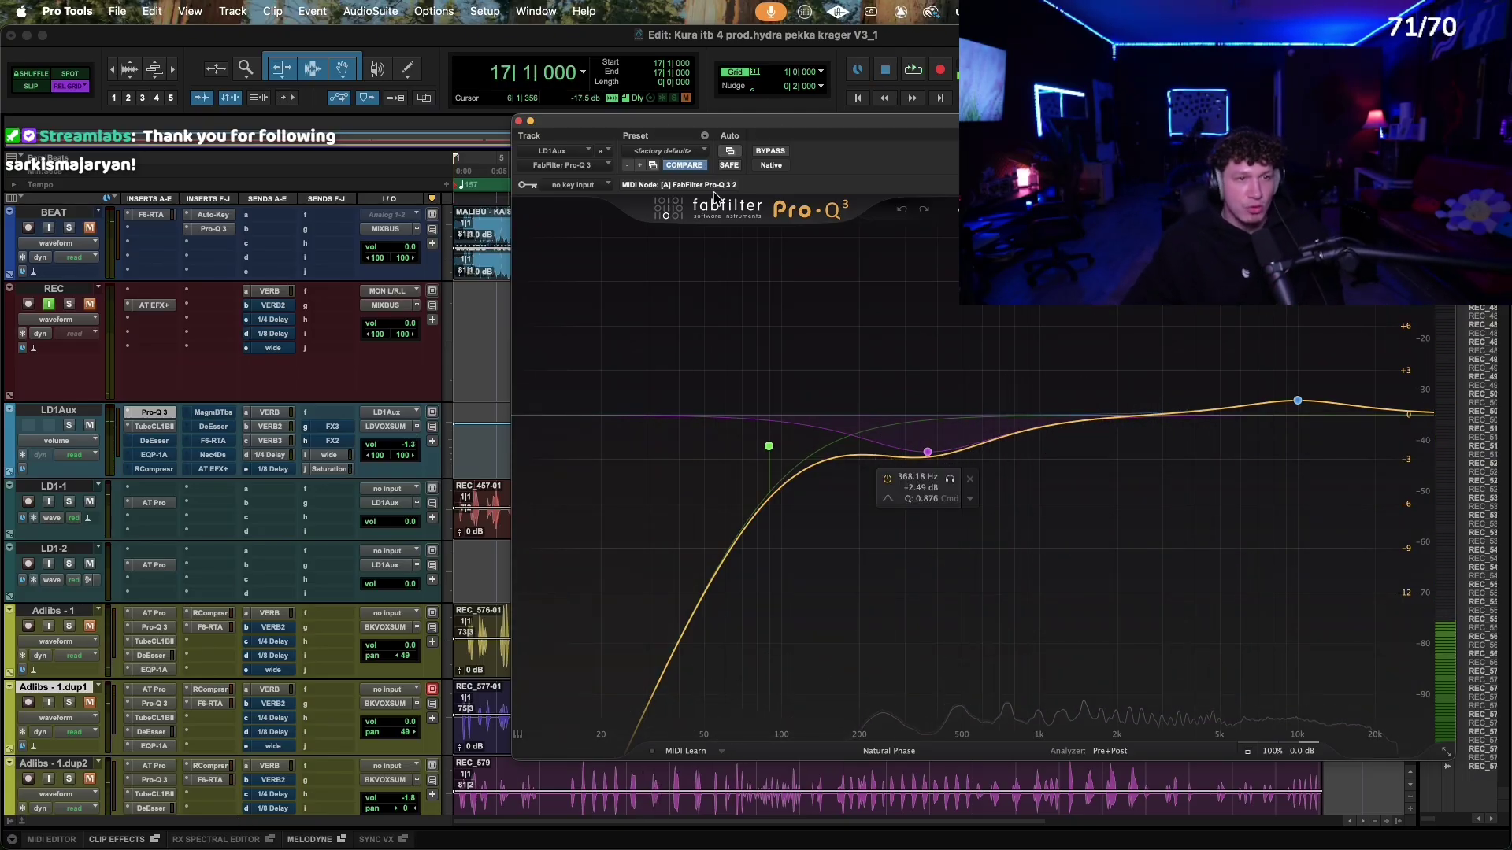
# Step: Close the equalizer, open the Tube-Tech CL 1B compressor on LD1Aux and set its release to 5.0
pyautogui.click(518, 121)
pyautogui.click(170, 426)
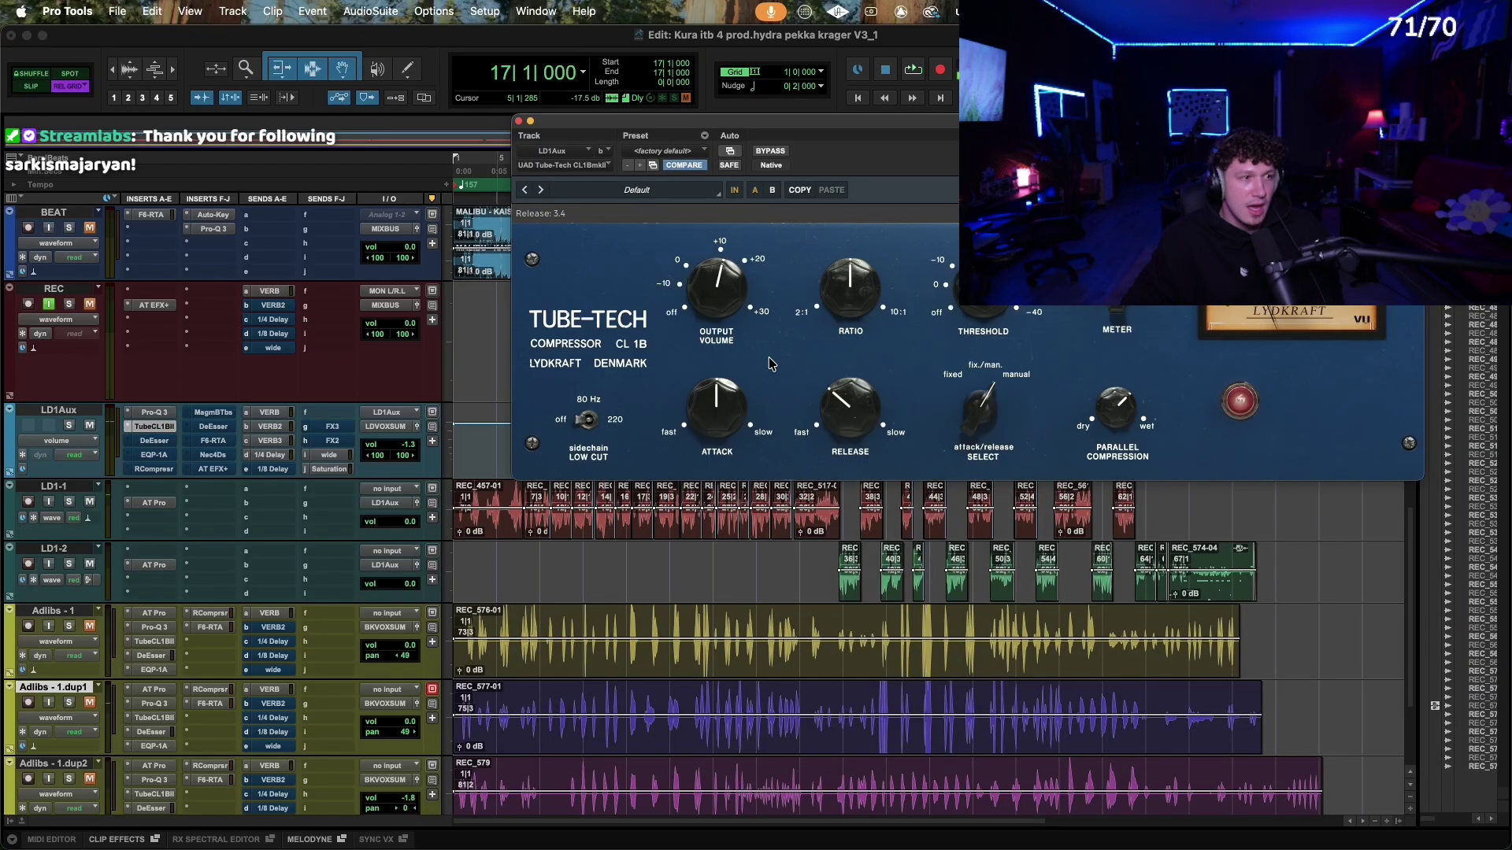
pyautogui.moveTo(815, 126); pyautogui.dragTo(552, 298)
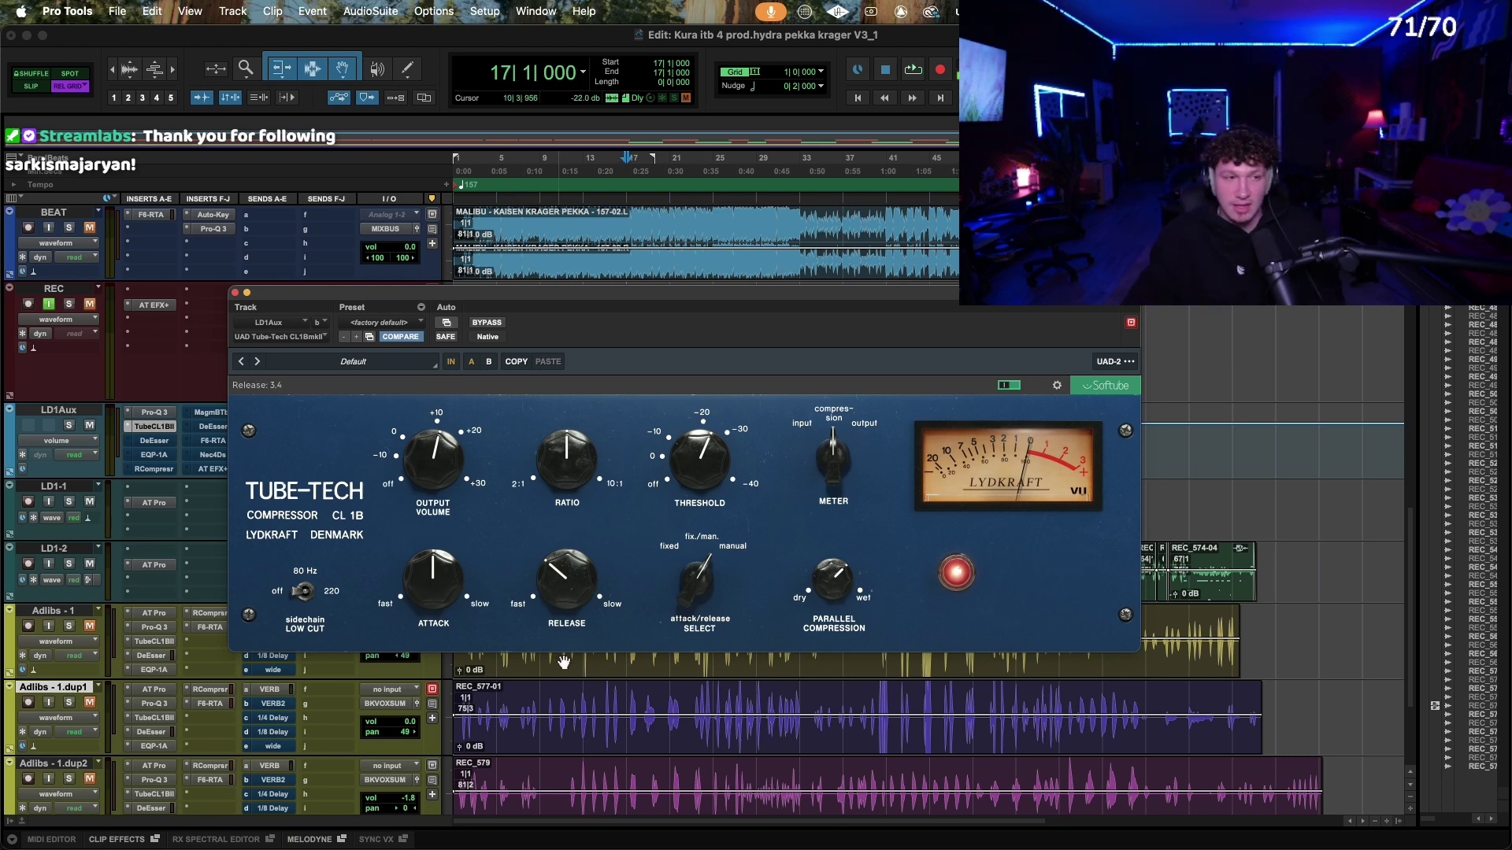
pyautogui.moveTo(503, 571); pyautogui.dragTo(665, 544)
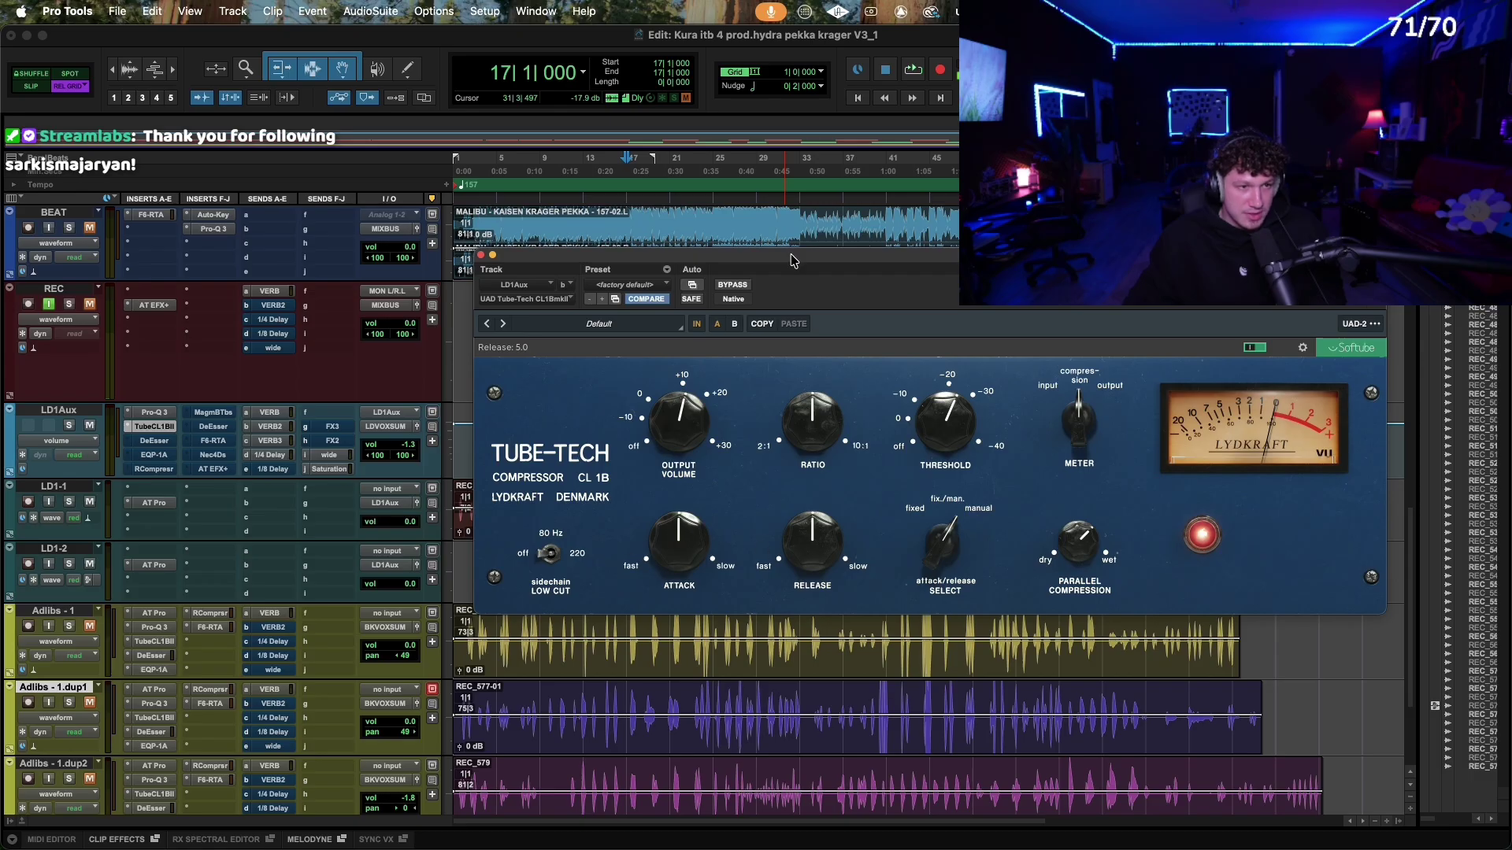
pyautogui.moveTo(748, 256); pyautogui.dragTo(743, 228)
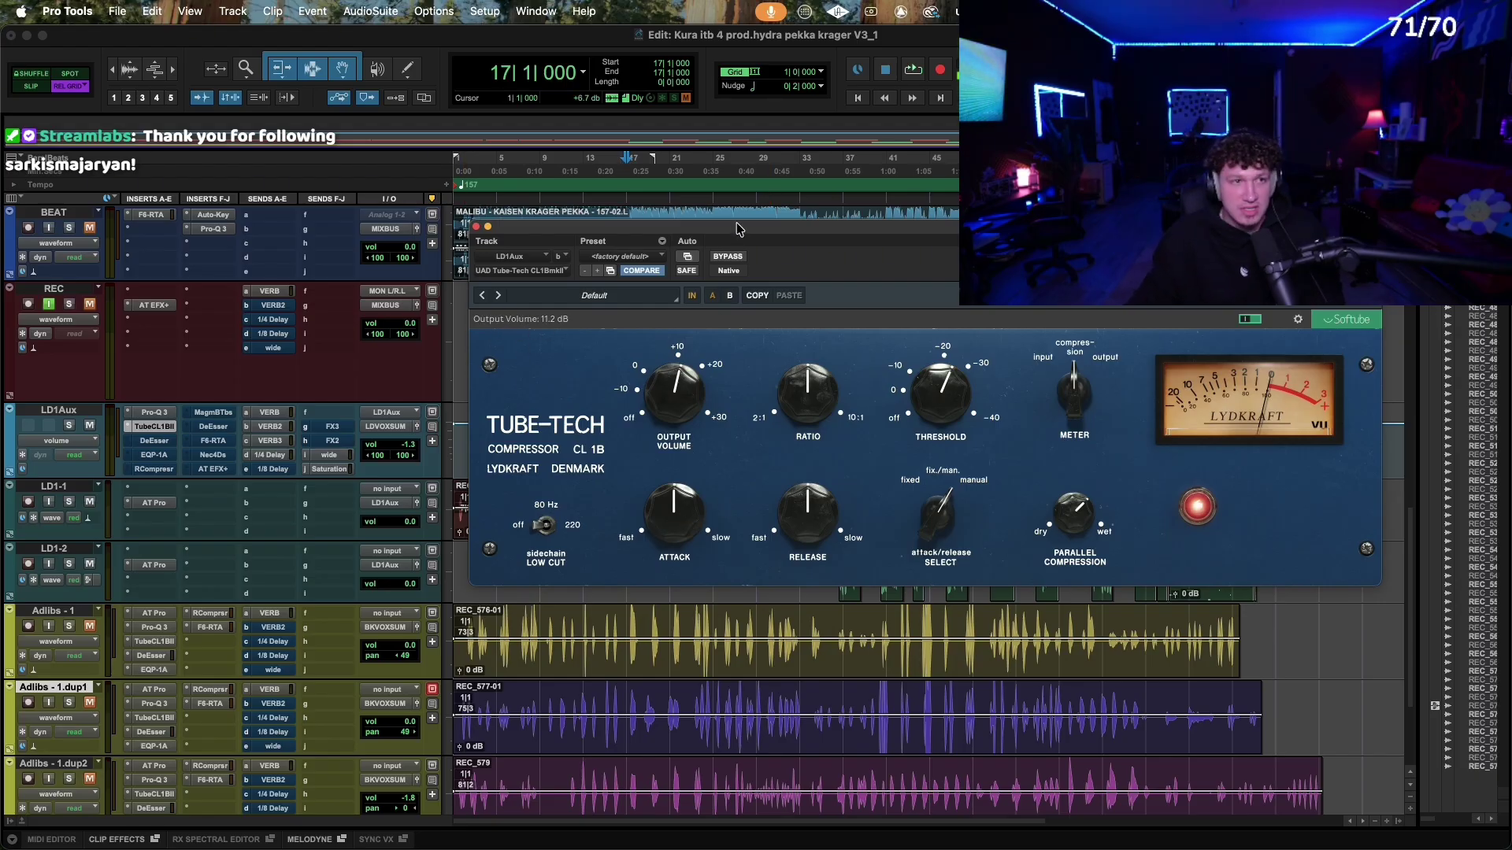
pyautogui.moveTo(739, 229); pyautogui.dragTo(663, 251)
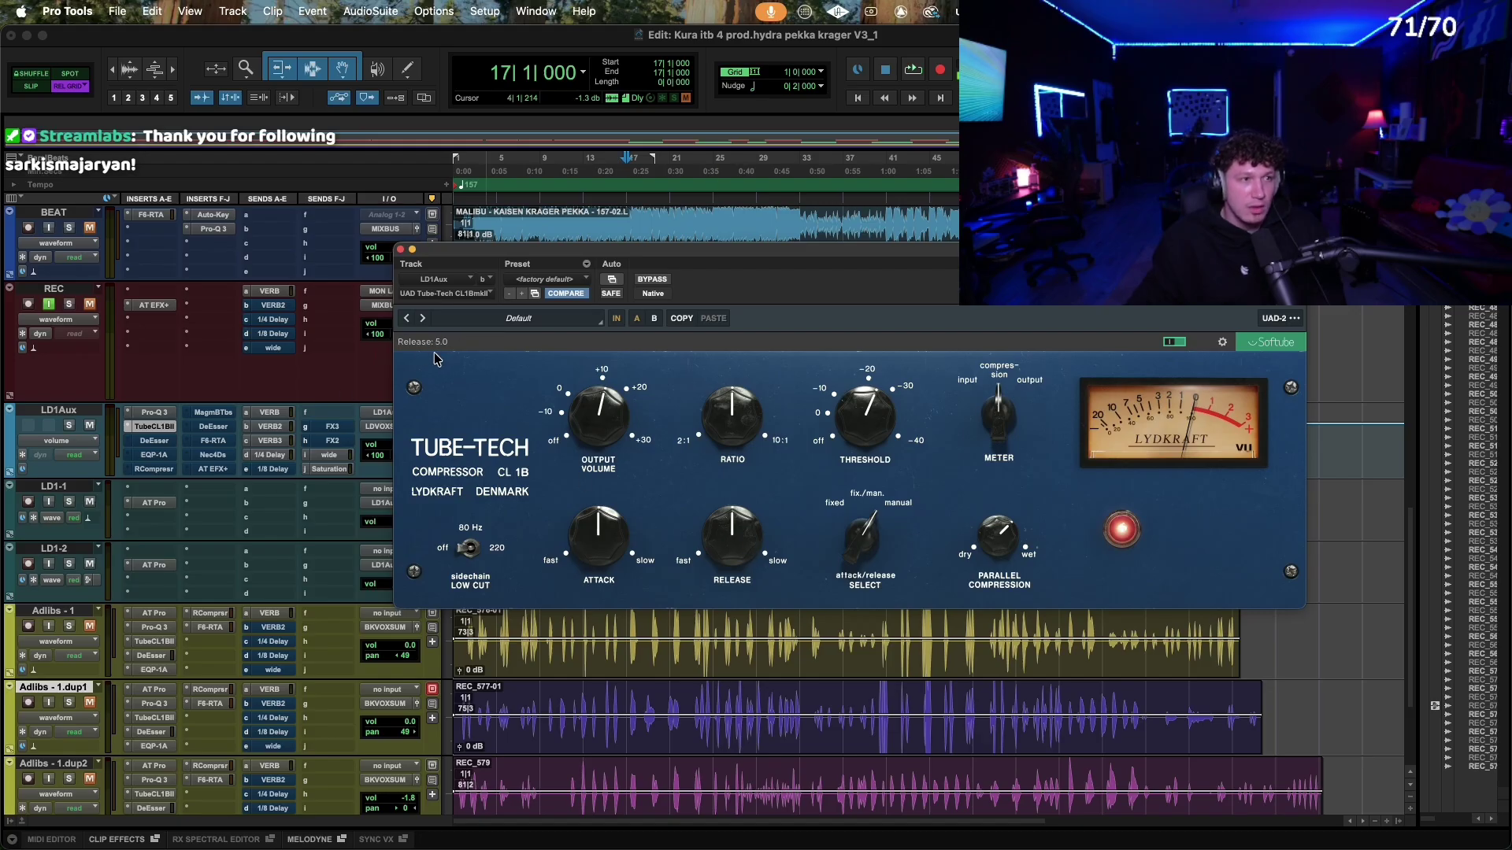
# Step: Uncover the timeline and start playback from bar 8
pyautogui.press('Return')
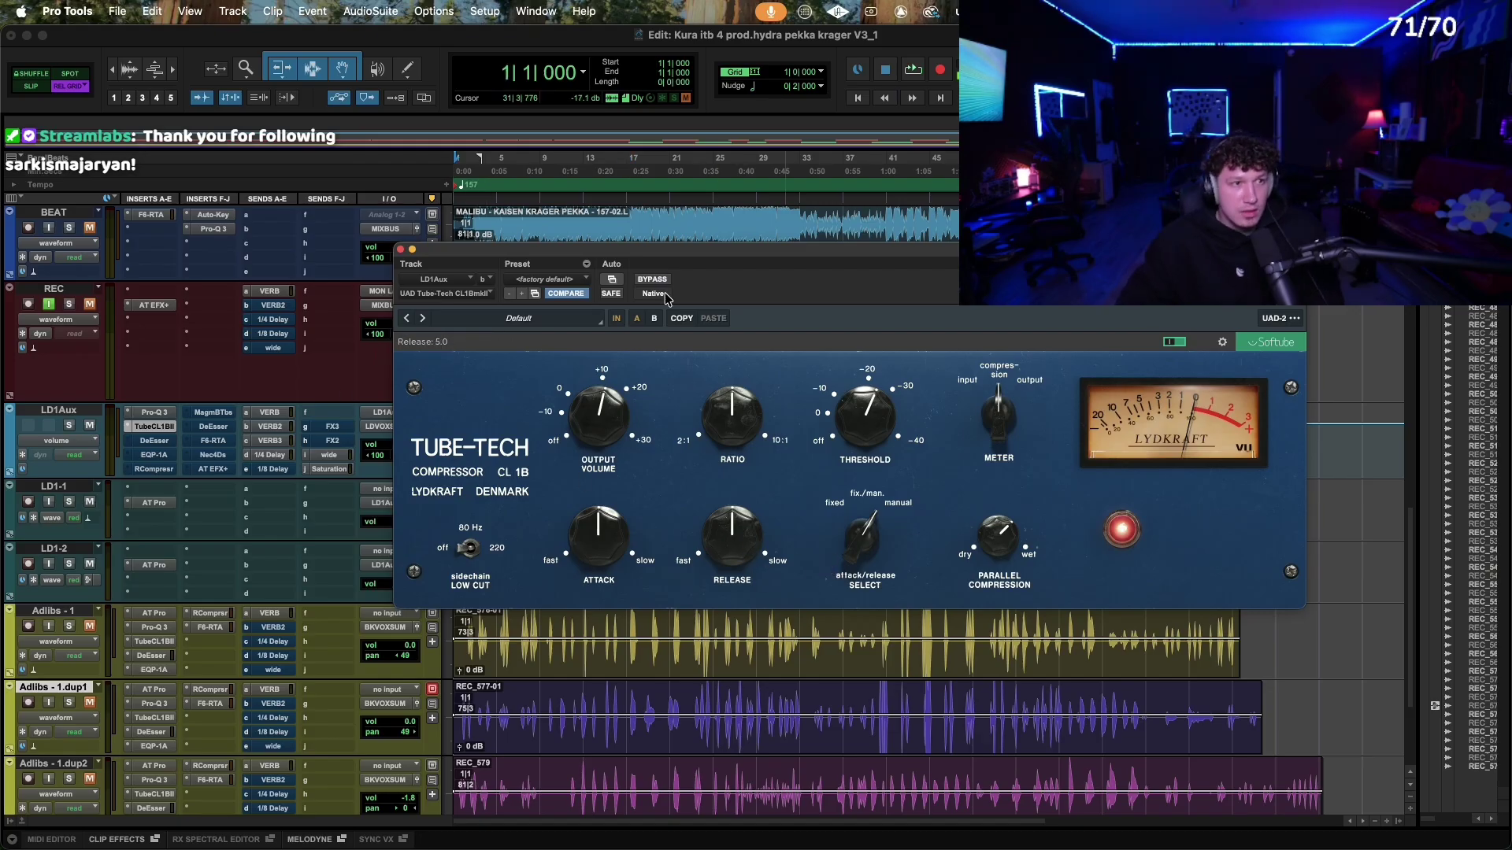
pyautogui.moveTo(665, 251); pyautogui.dragTo(674, 636)
pyautogui.click(529, 378)
pyautogui.press('space')
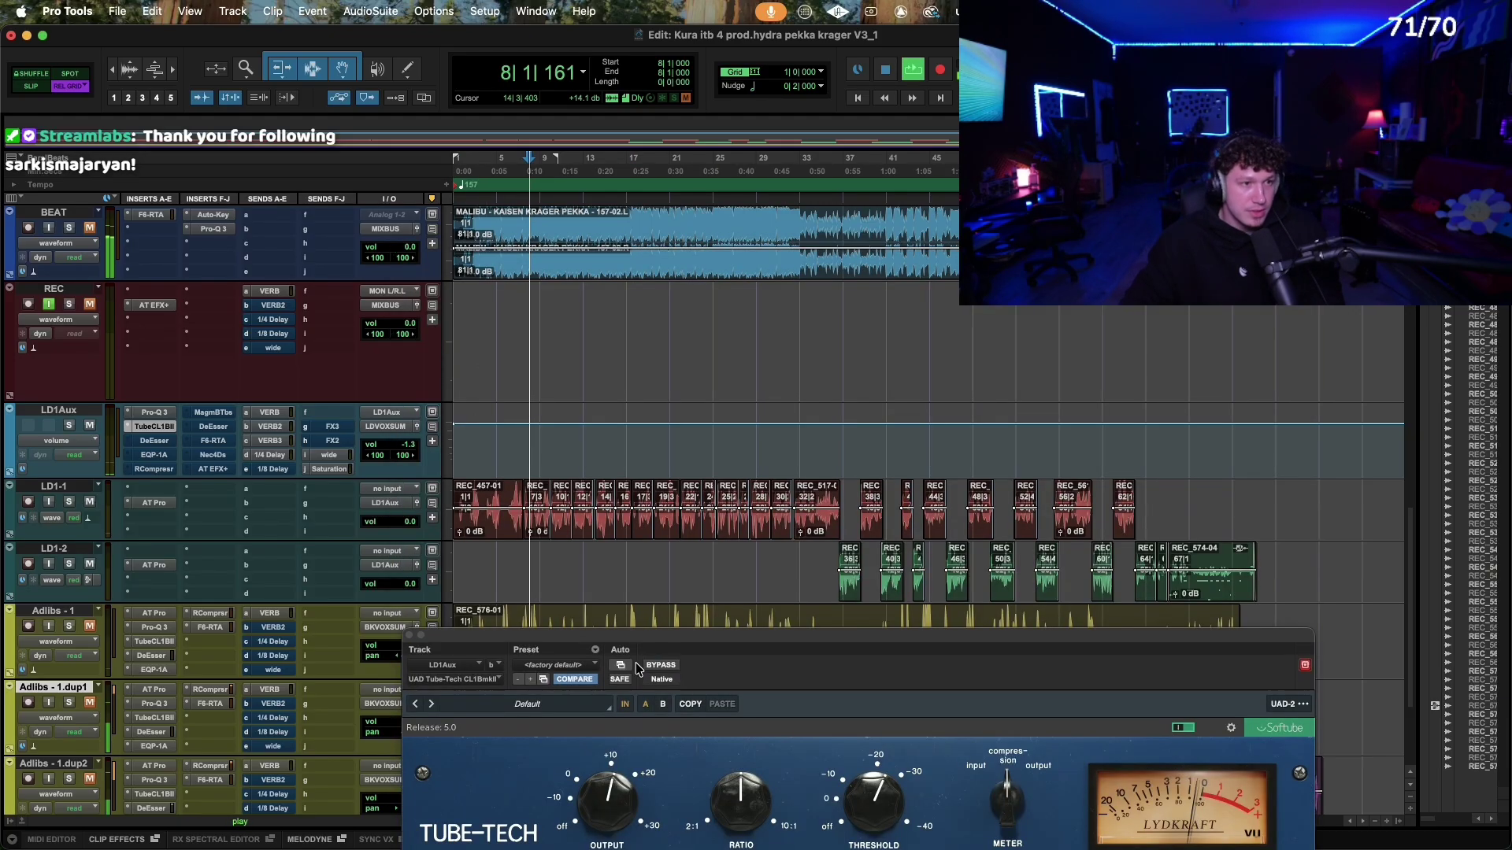
# Step: Set the Tube-Tech compressor's parallel compression to 100 % and its threshold to -18.0 dB
pyautogui.moveTo(692, 645); pyautogui.dragTo(664, 310)
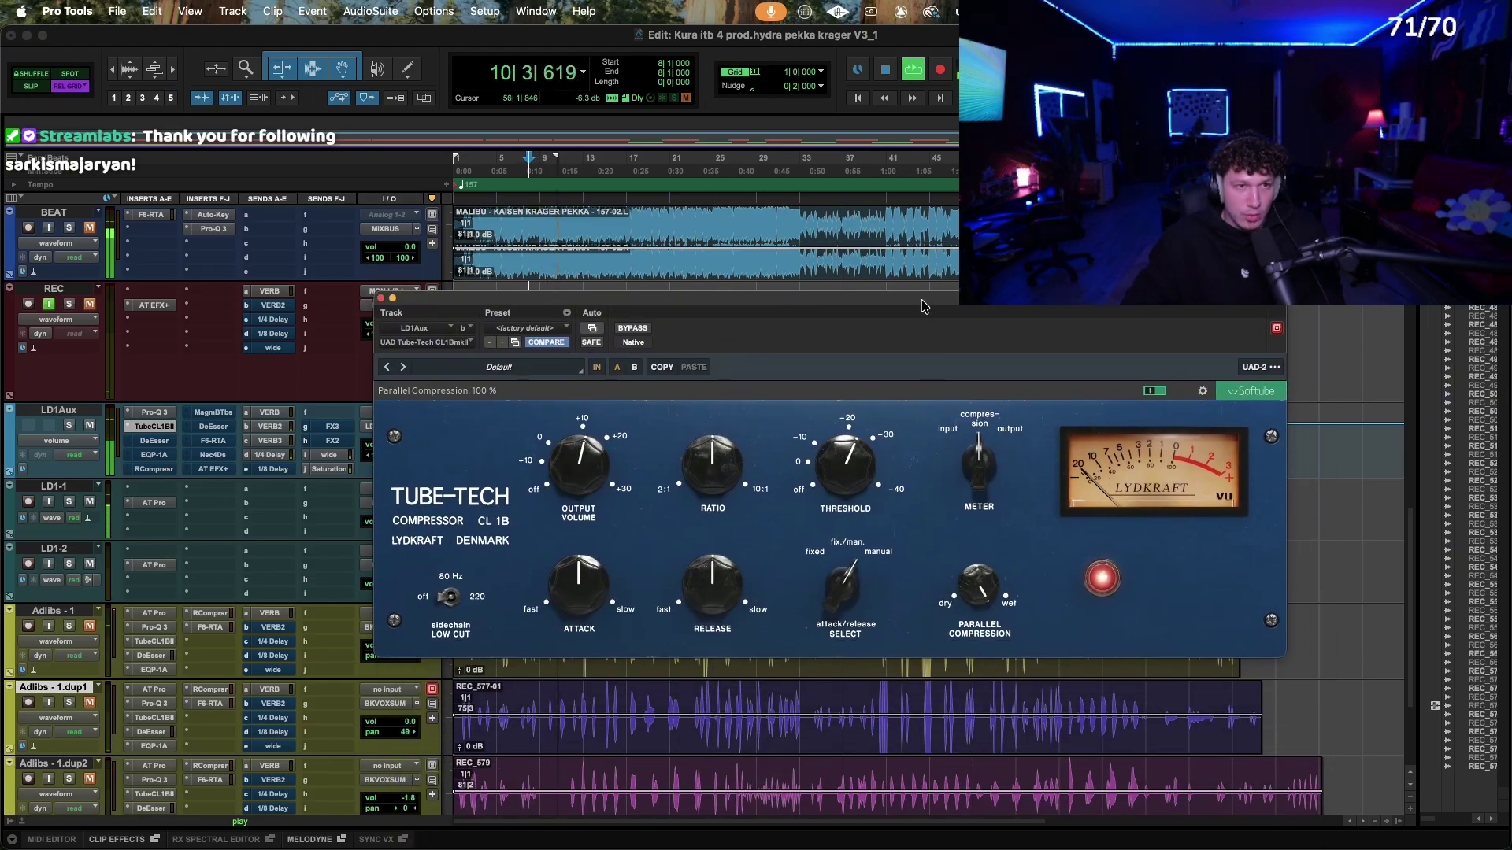
pyautogui.moveTo(857, 456); pyautogui.dragTo(859, 466)
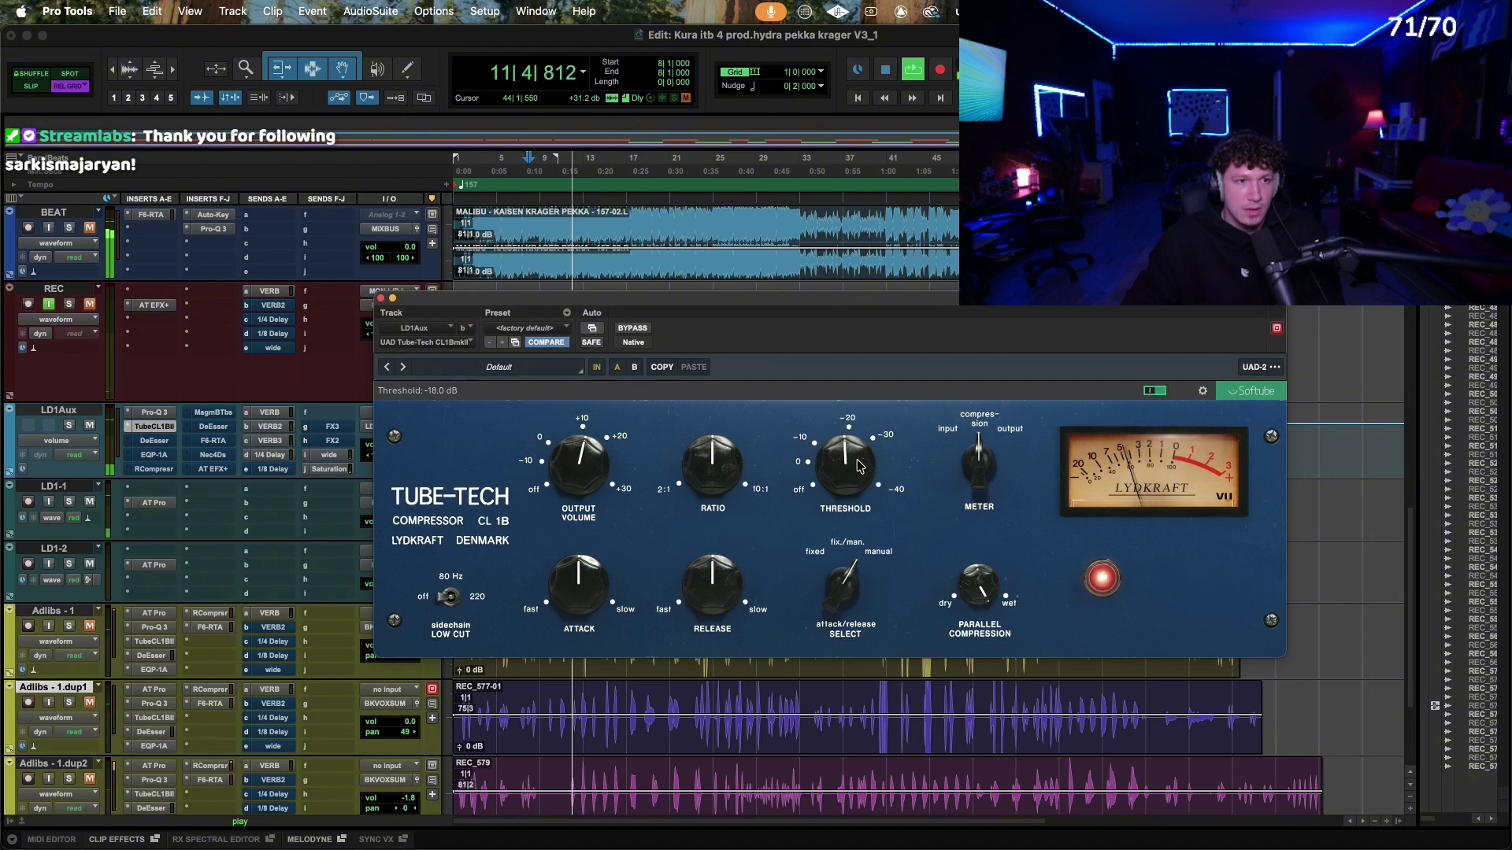
pyautogui.press('space')
# Step: Set the compressor's release to 7.2 and audition the vocal from bar 8
pyautogui.moveTo(712, 587)
pyautogui.mouseDown()
pyautogui.moveTo(743, 613)
pyautogui.moveTo(714, 602)
pyautogui.mouseUp()
pyautogui.press('space')
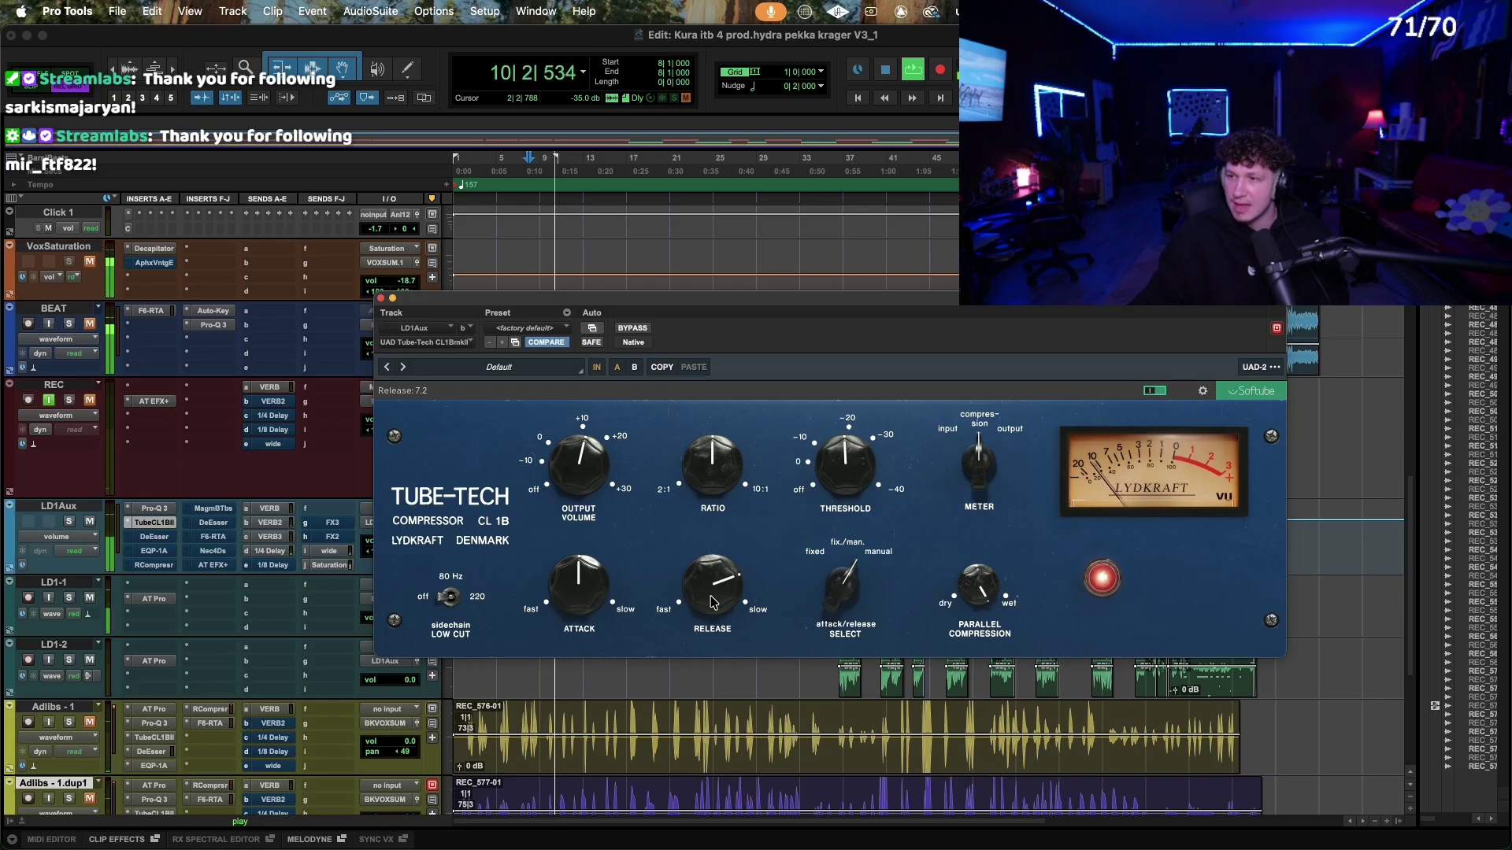
pyautogui.press('space')
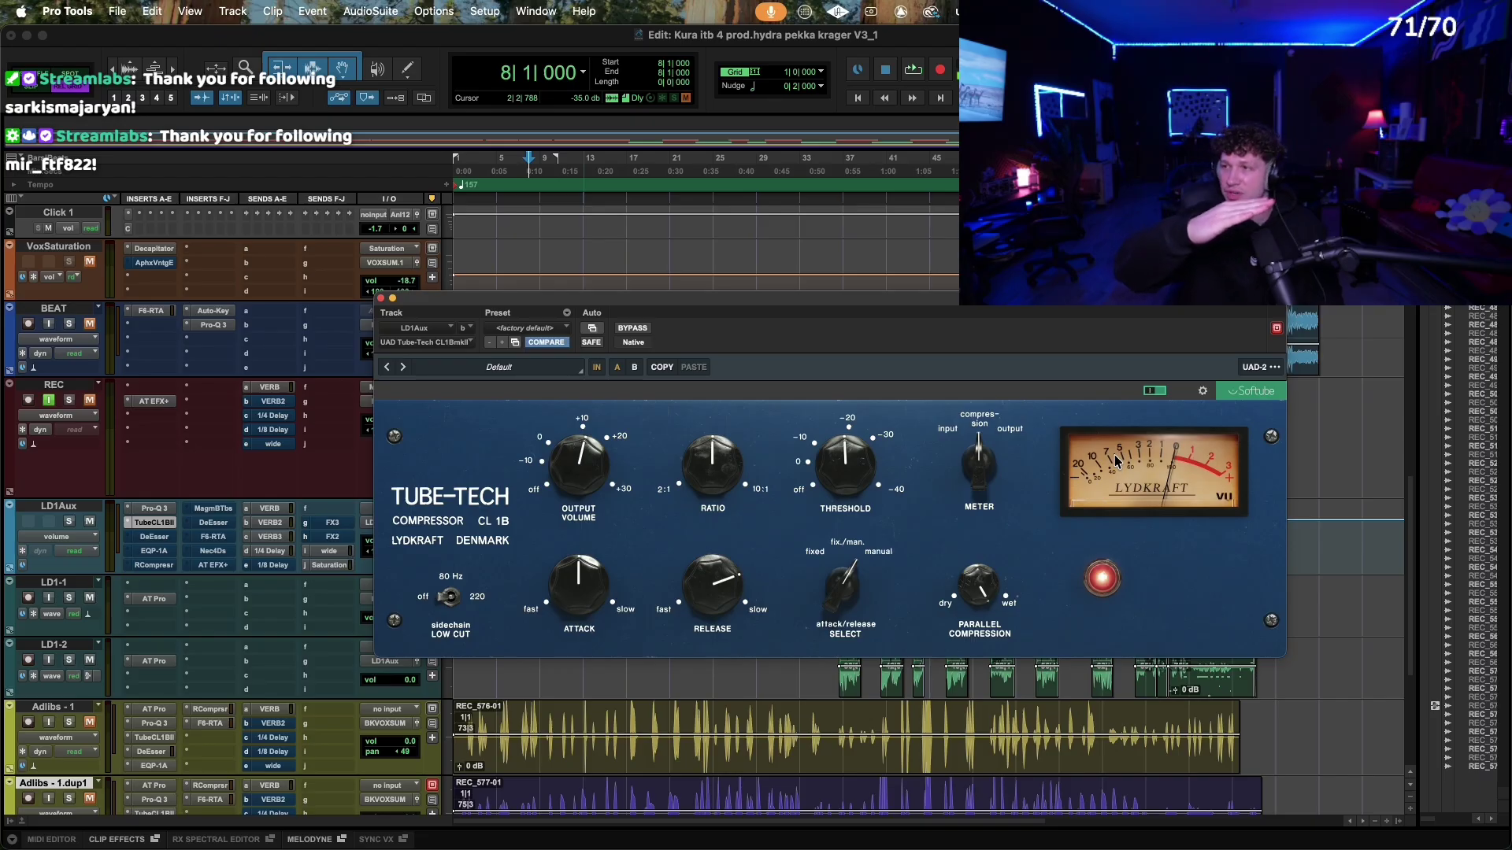
# Step: During playback from bar 8, try the release at 8.2 and shorten it to 1.6
pyautogui.press('space')
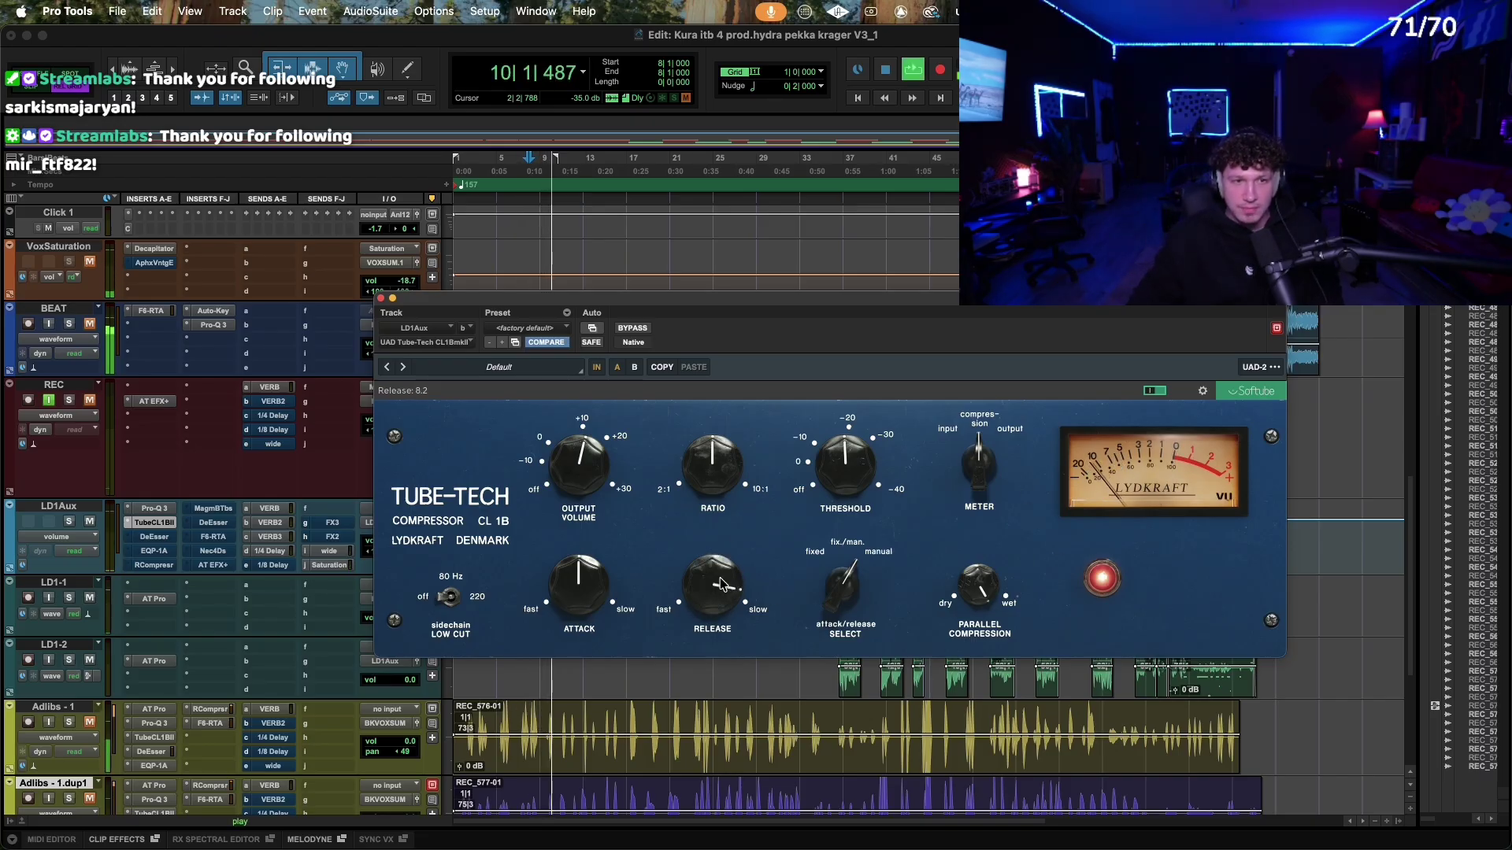
pyautogui.moveTo(721, 584); pyautogui.dragTo(711, 665)
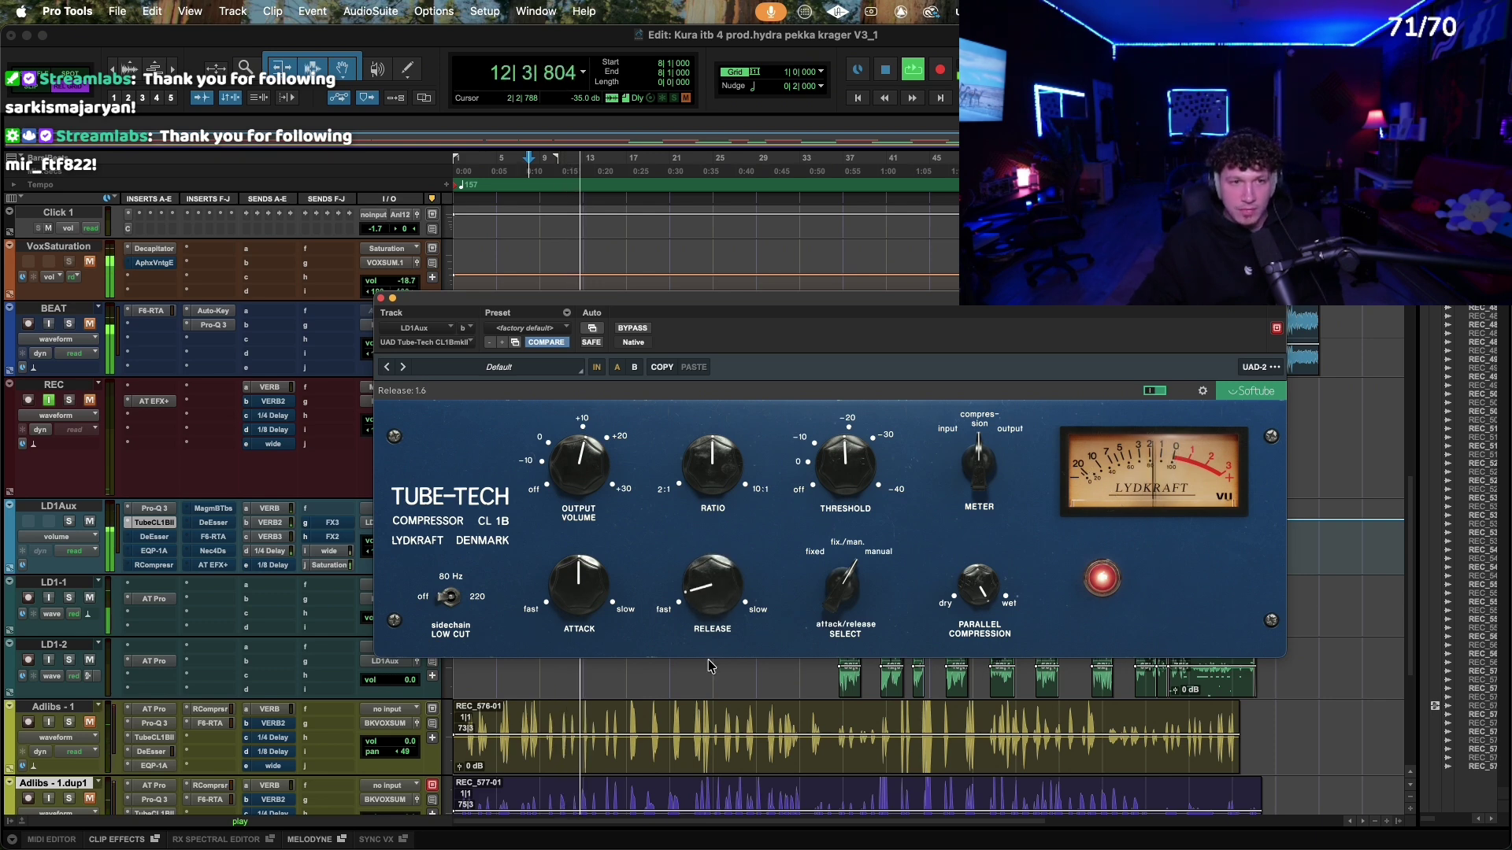
pyautogui.press('space')
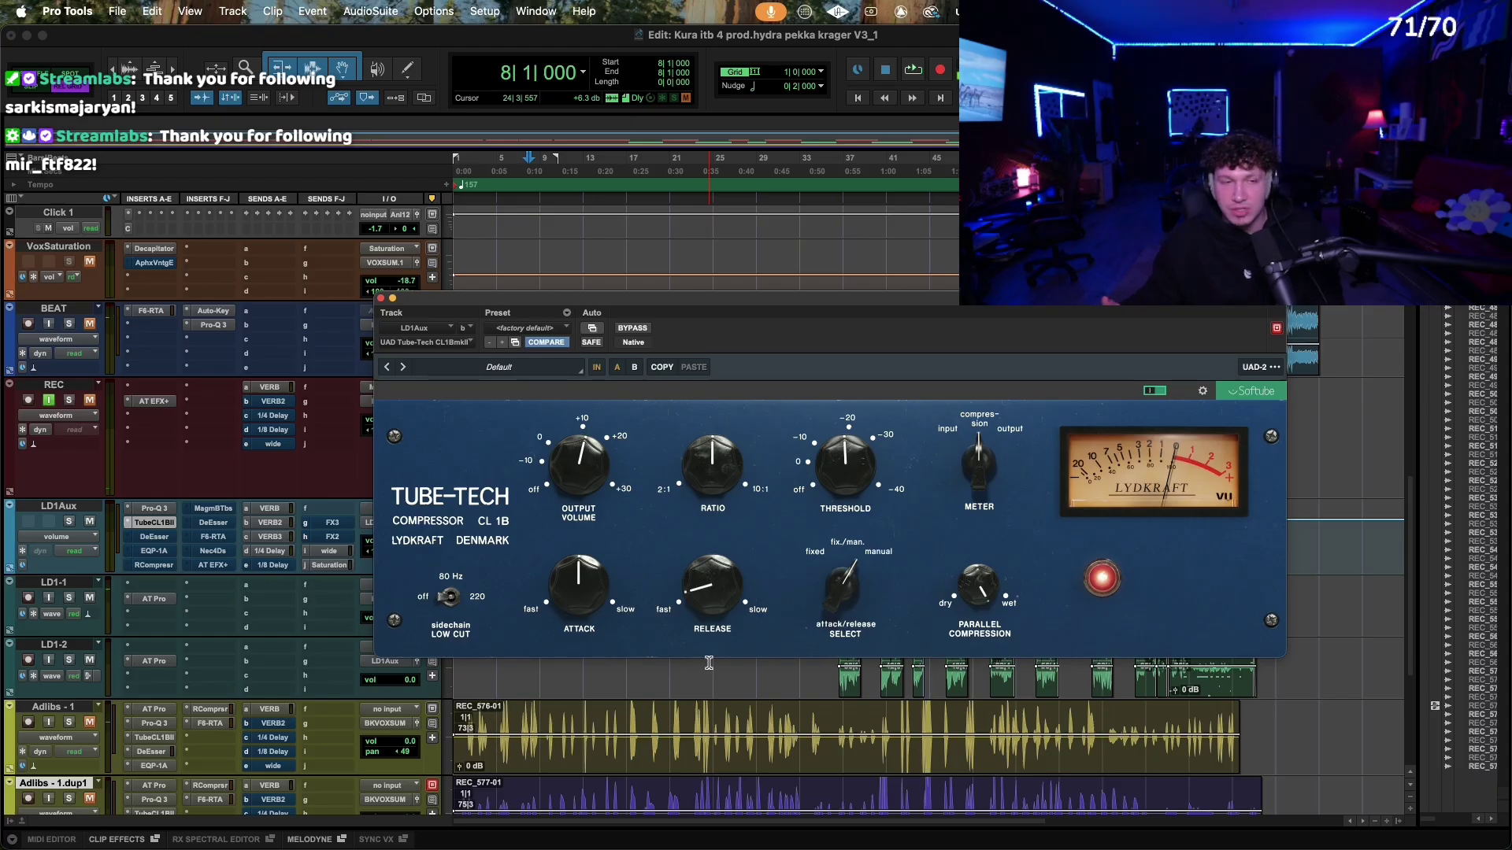
# Step: Play from bar 8 again, compare a slow release of 7.4, and set the release to 1.4
pyautogui.moveTo(693, 605)
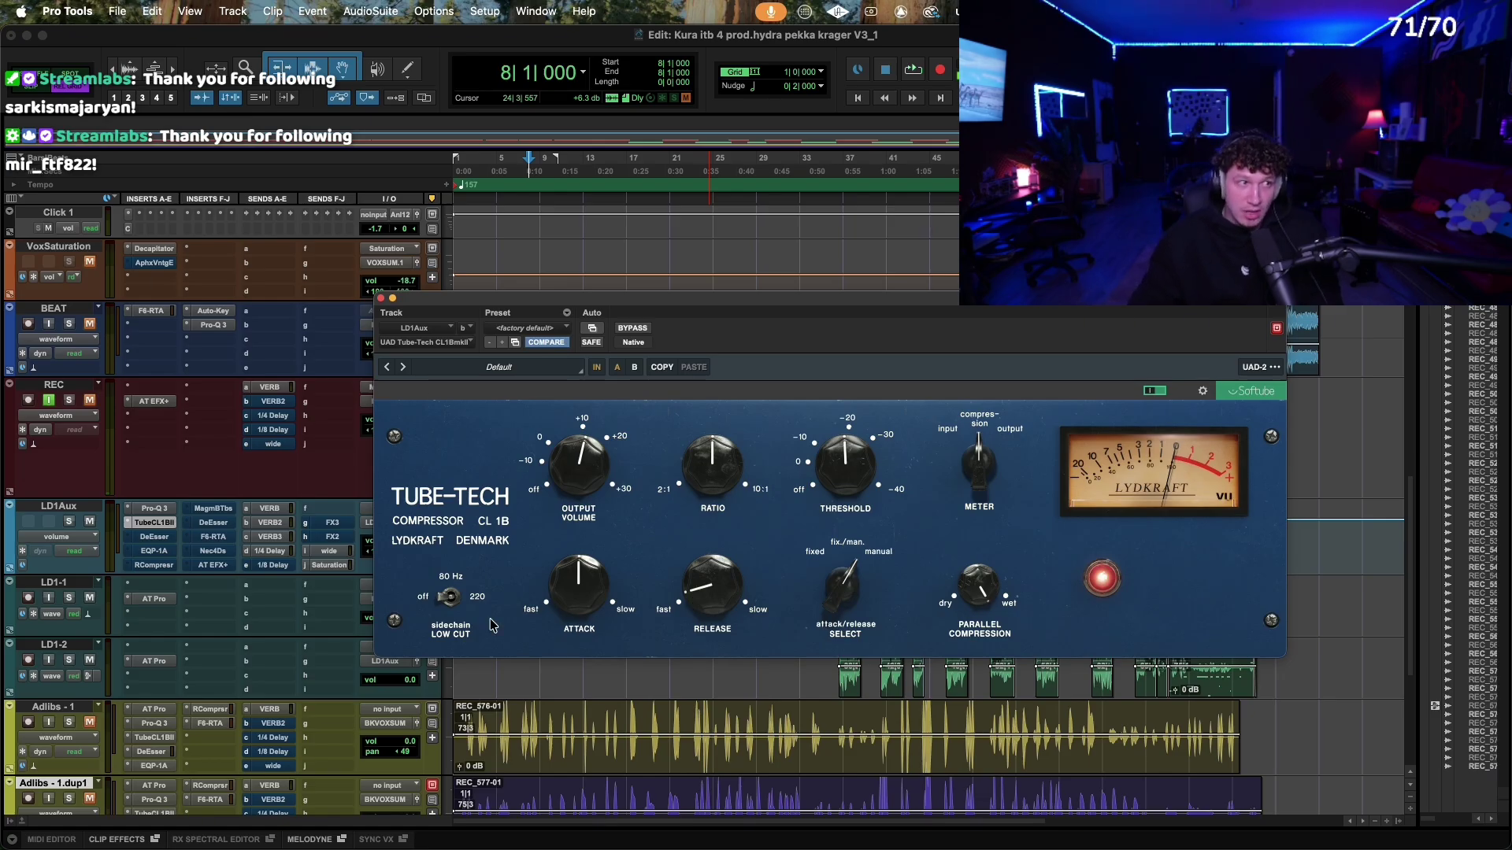
pyautogui.moveTo(714, 564)
pyautogui.press('space')
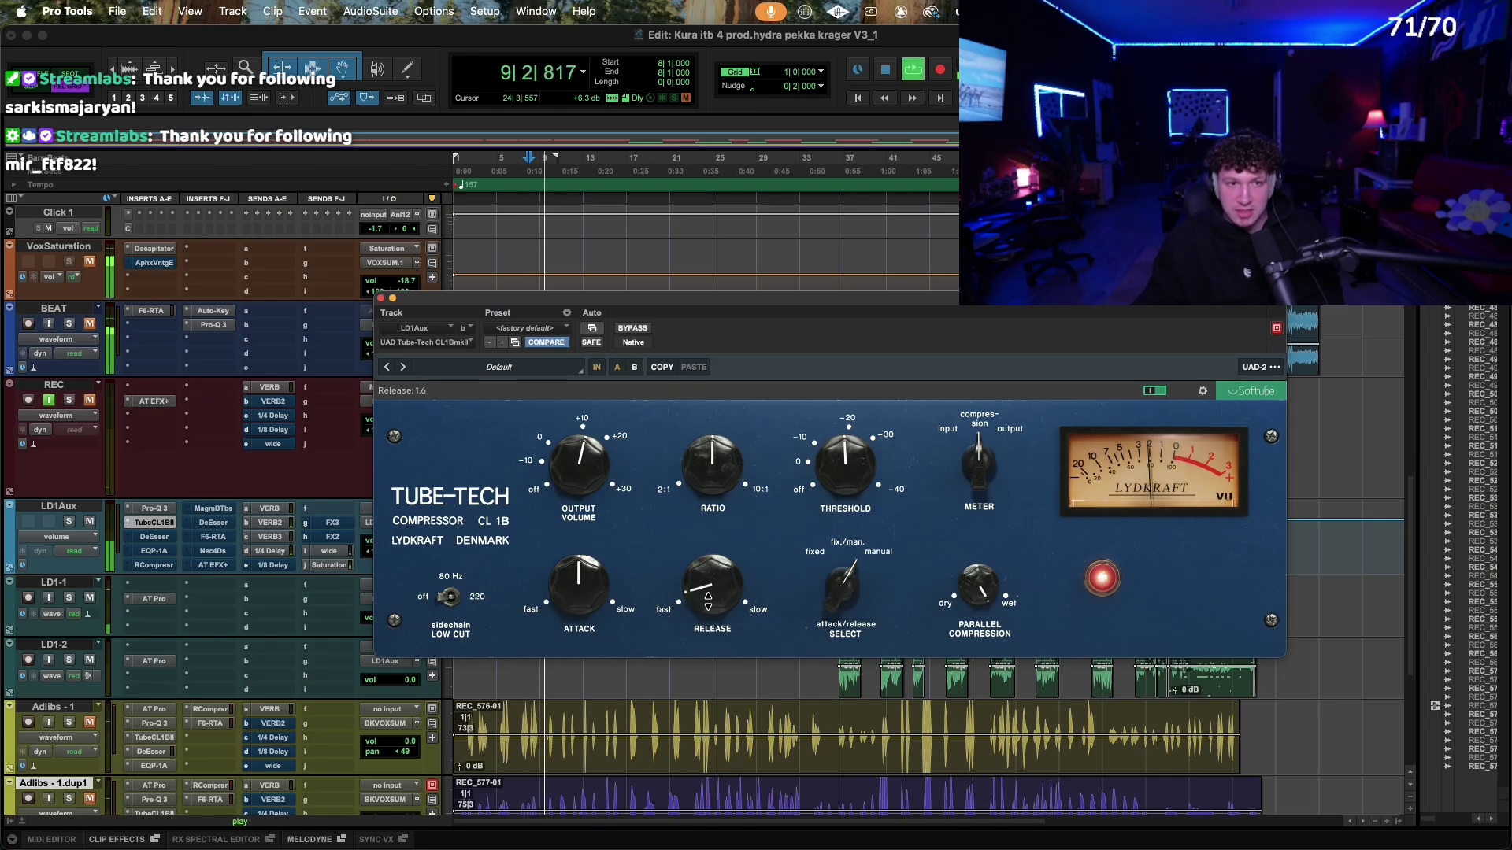
pyautogui.moveTo(708, 601); pyautogui.dragTo(721, 532)
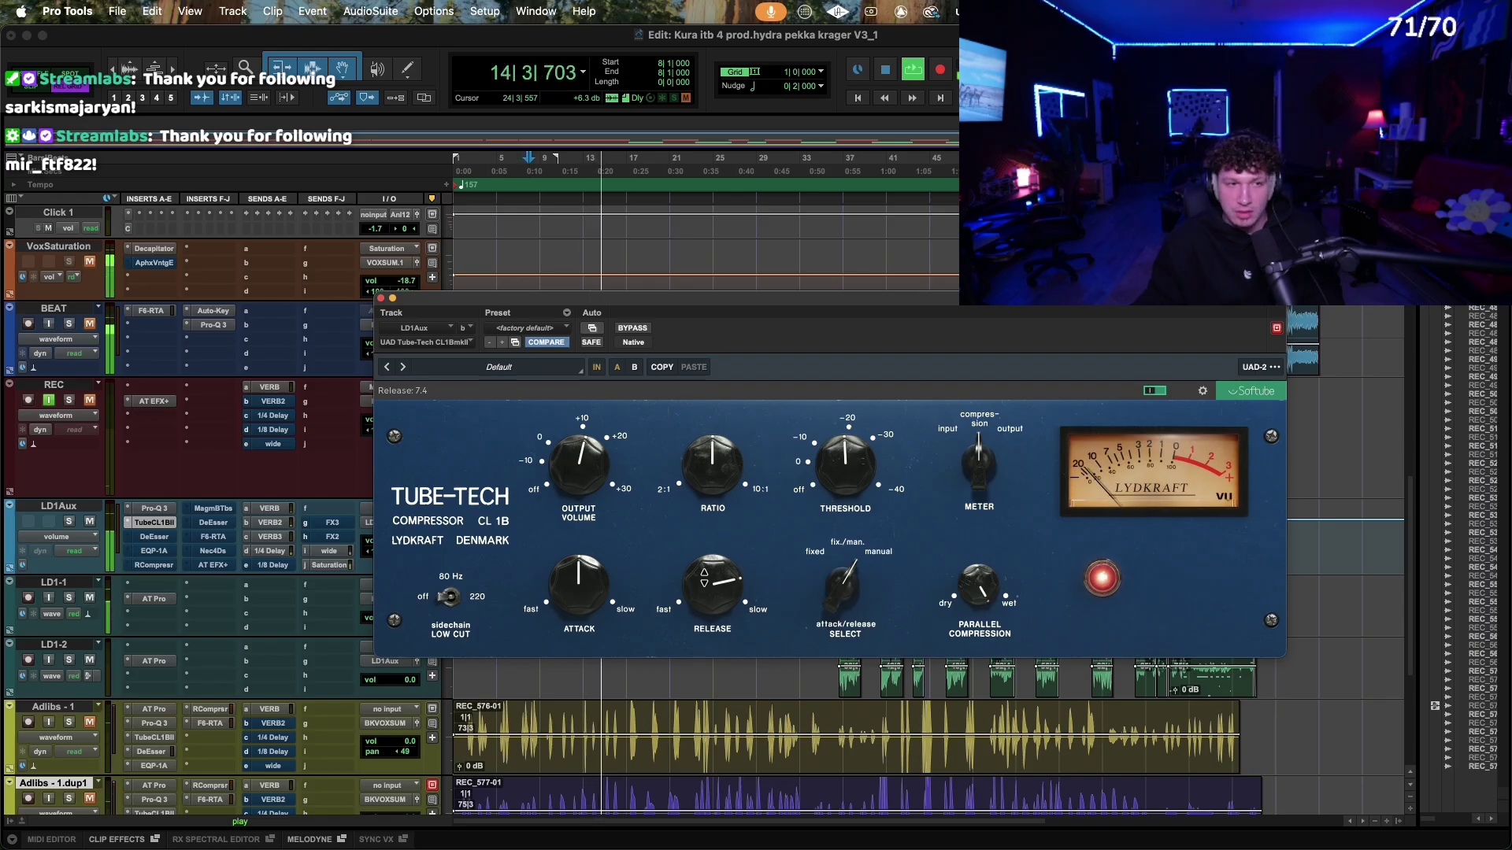
pyautogui.moveTo(705, 578); pyautogui.dragTo(704, 663)
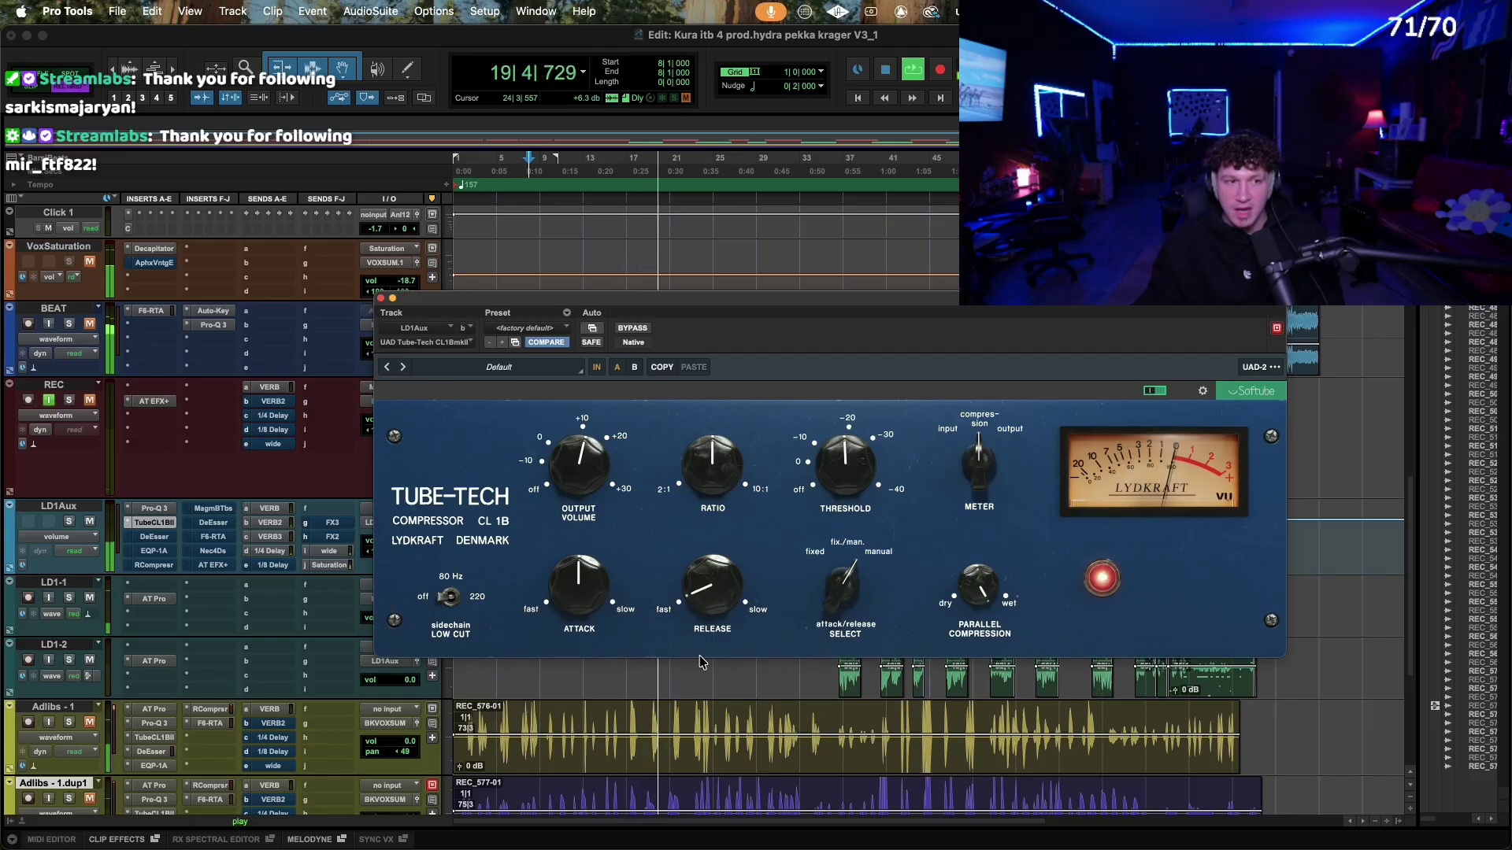
pyautogui.press('space')
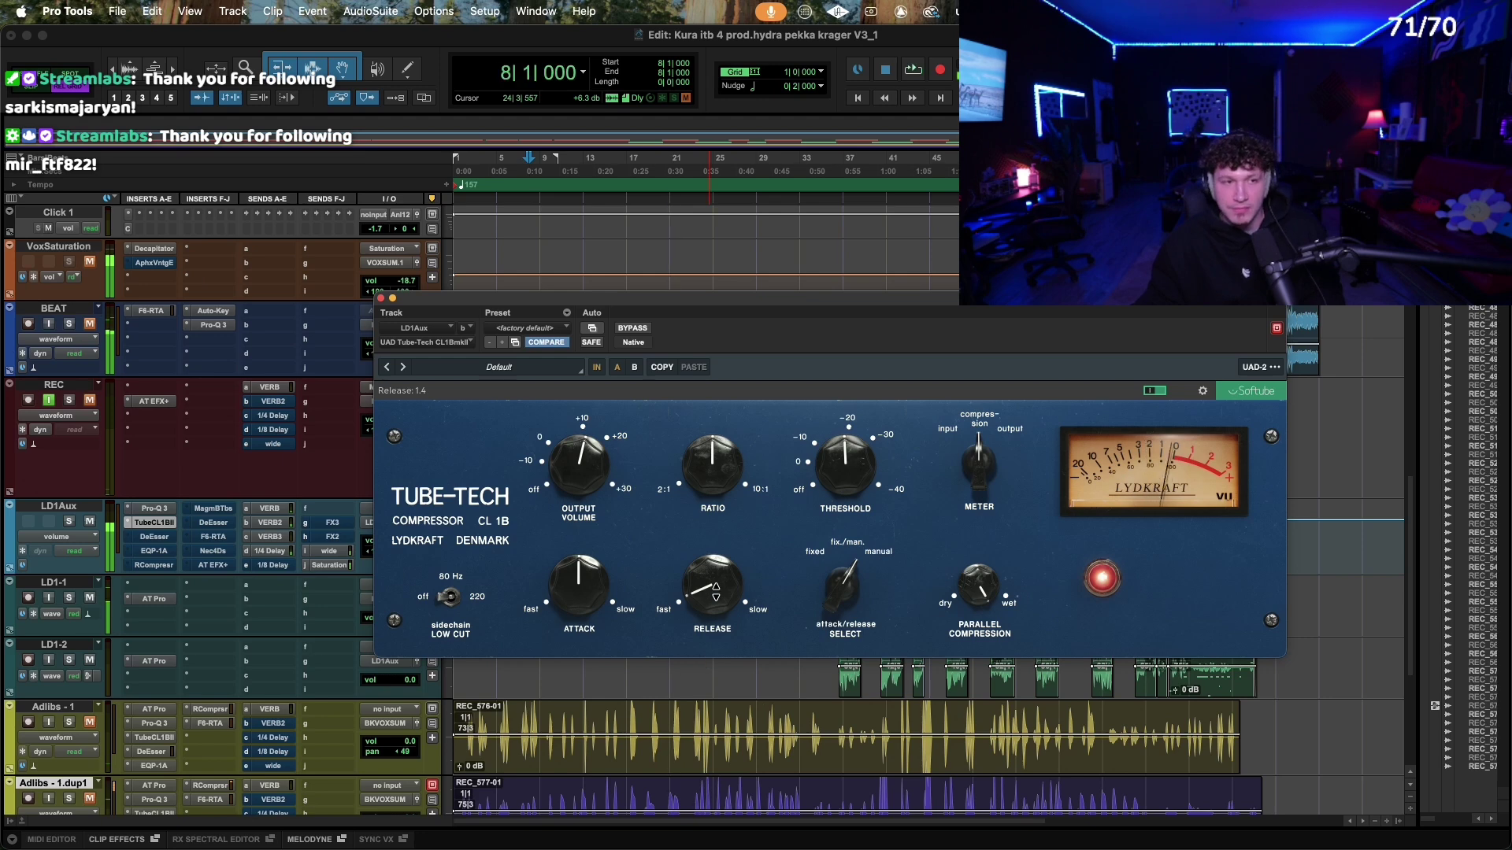
# Step: Set the compressor's release to 5.0 and briefly audition the vocal from bar 8
pyautogui.moveTo(716, 615); pyautogui.dragTo(718, 597)
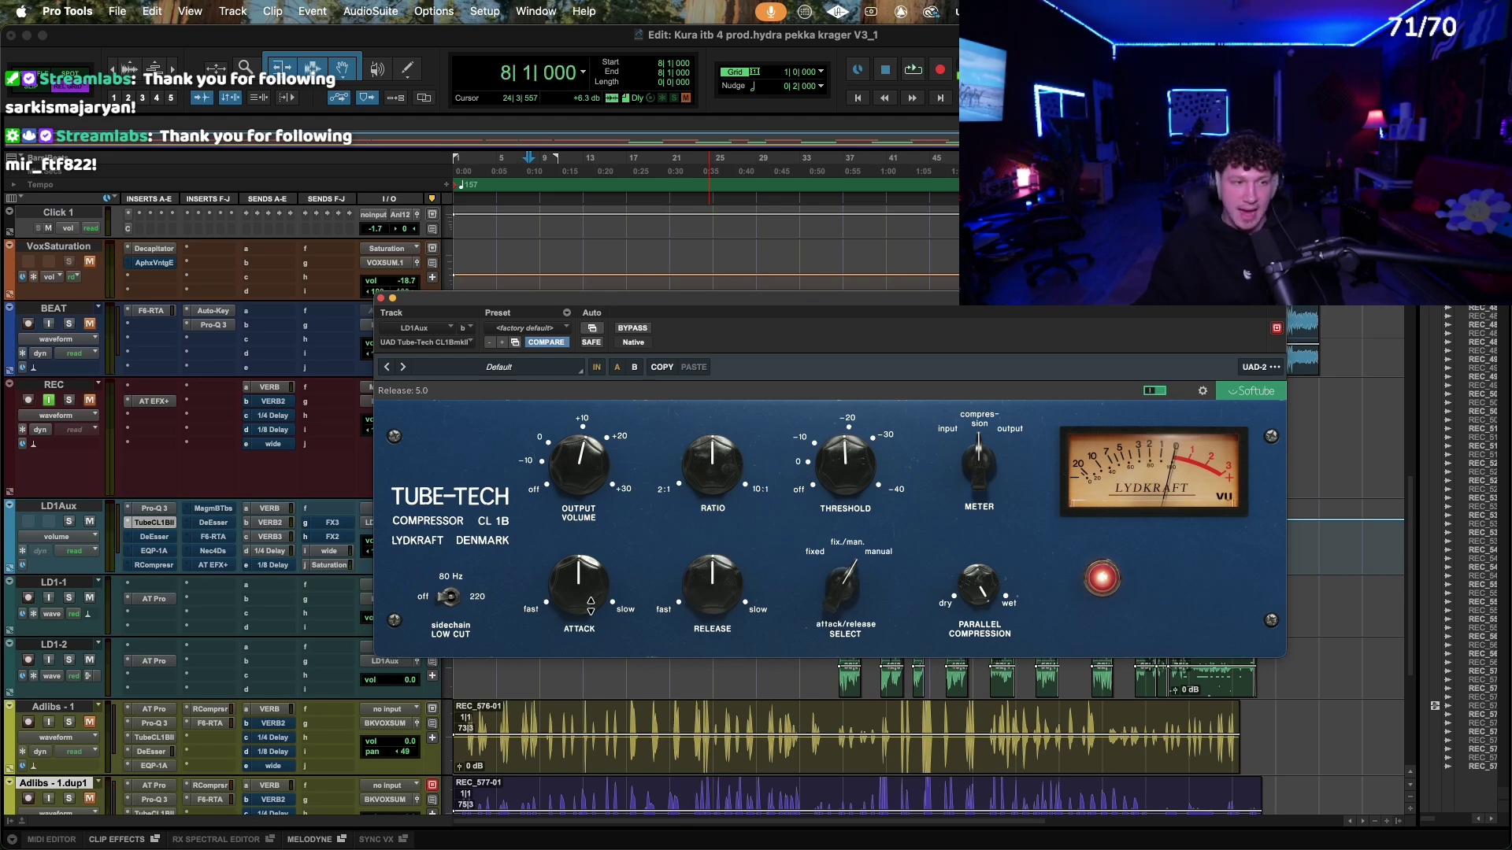
pyautogui.press('space')
pyautogui.press('space')
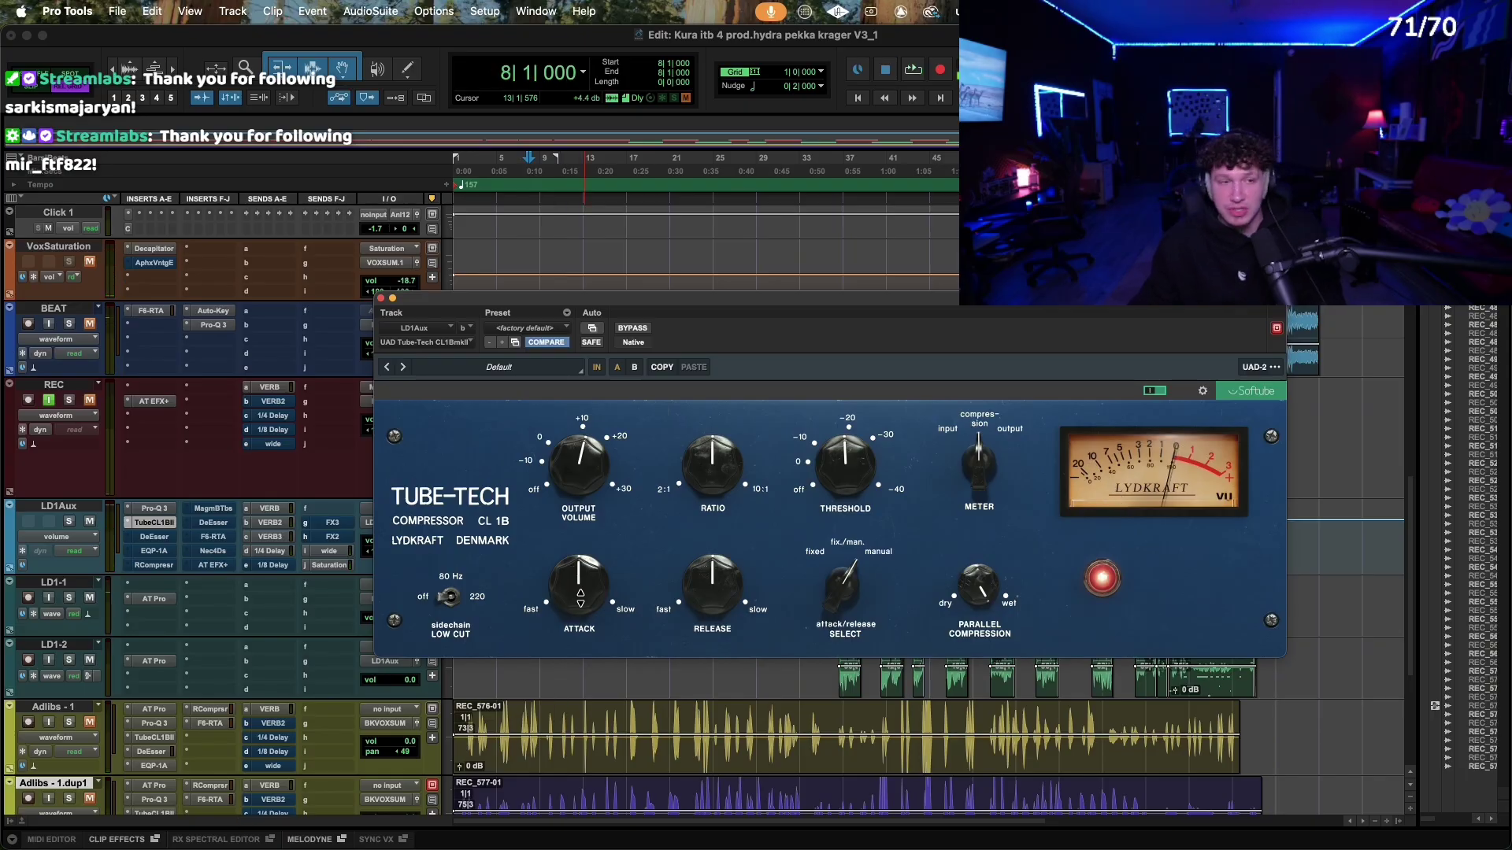
# Step: Compare an attack of 2.0 with a slower 7.1, and play from bar 8 with the threshold at -21.2 dB
pyautogui.moveTo(580, 595); pyautogui.dragTo(578, 644)
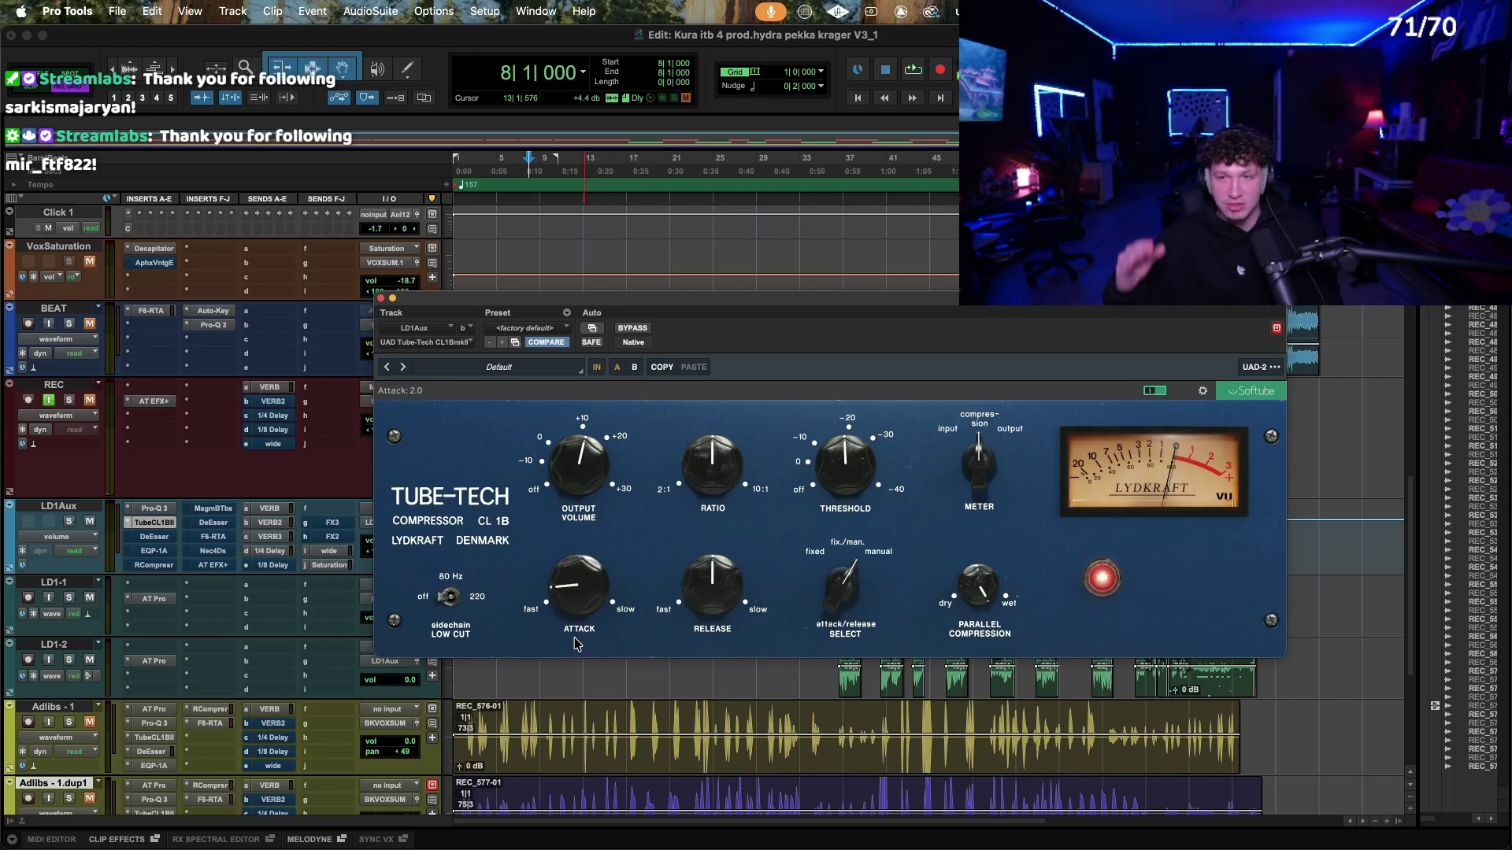
pyautogui.moveTo(577, 644); pyautogui.dragTo(583, 530)
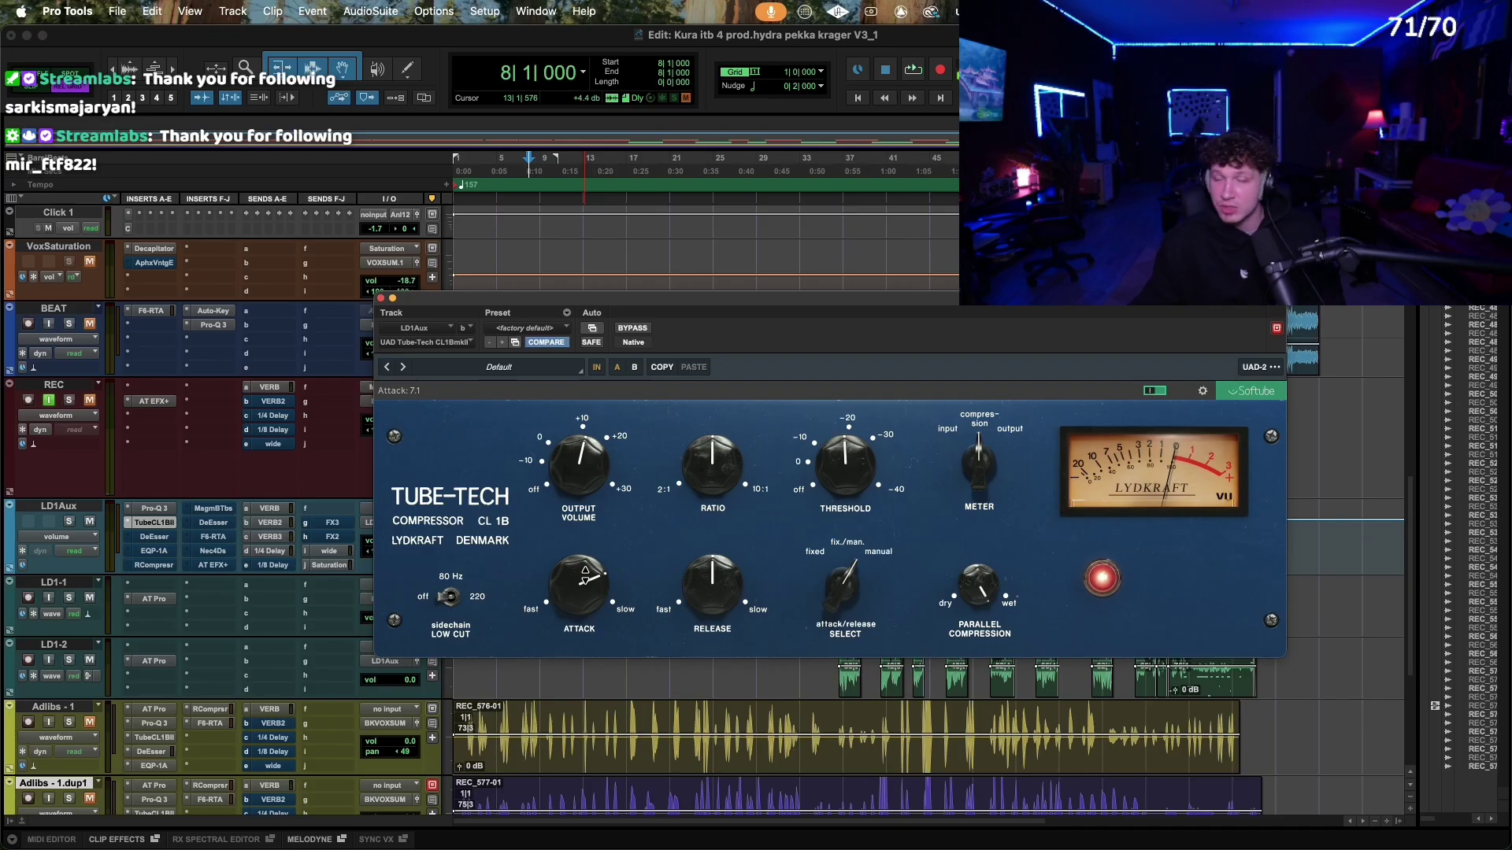
pyautogui.press('space')
pyautogui.moveTo(583, 583); pyautogui.dragTo(582, 573)
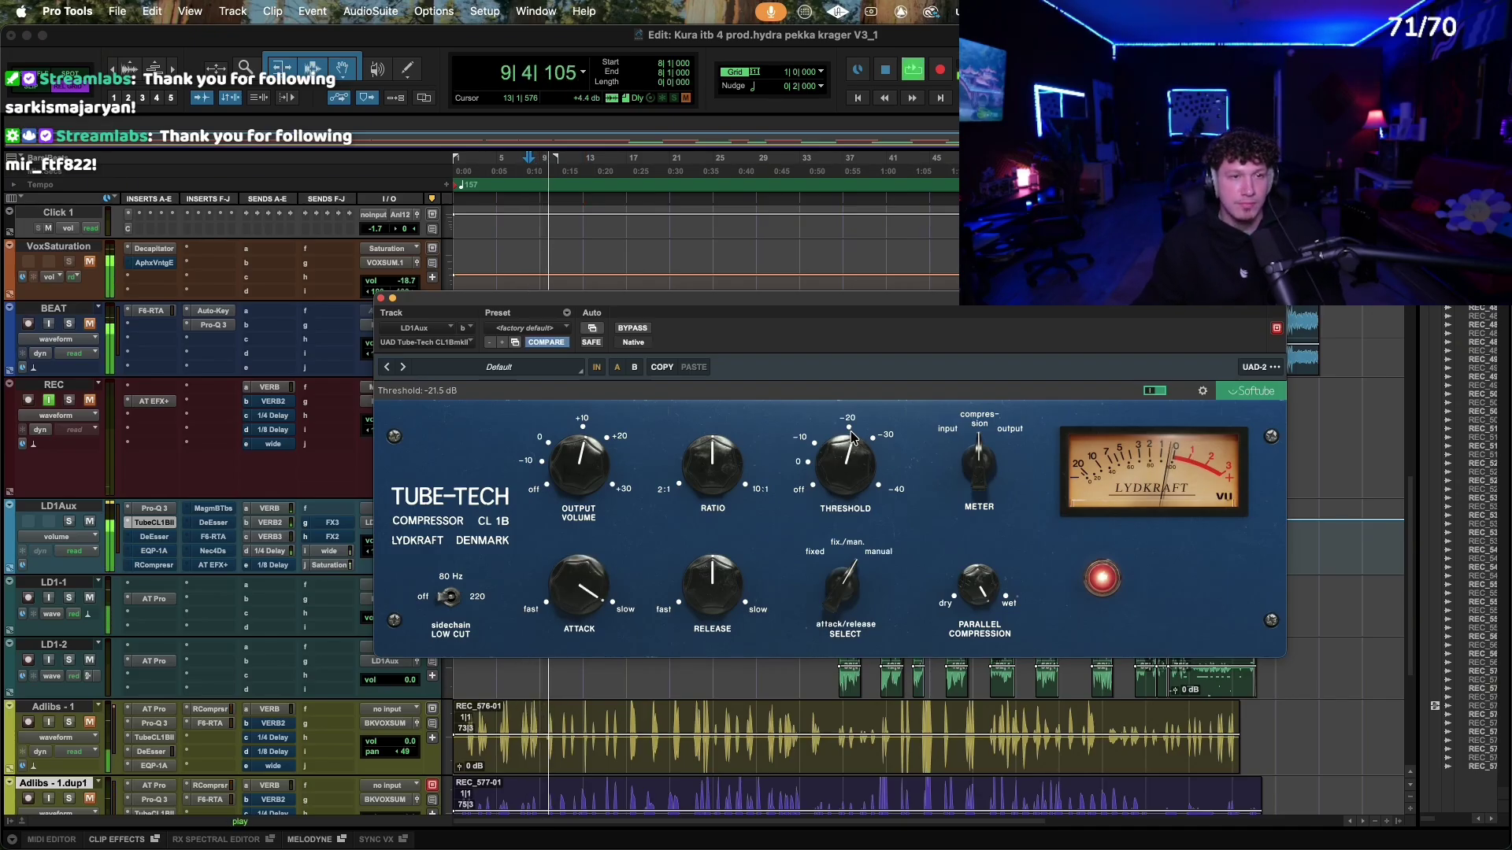
pyautogui.moveTo(847, 455); pyautogui.dragTo(843, 454)
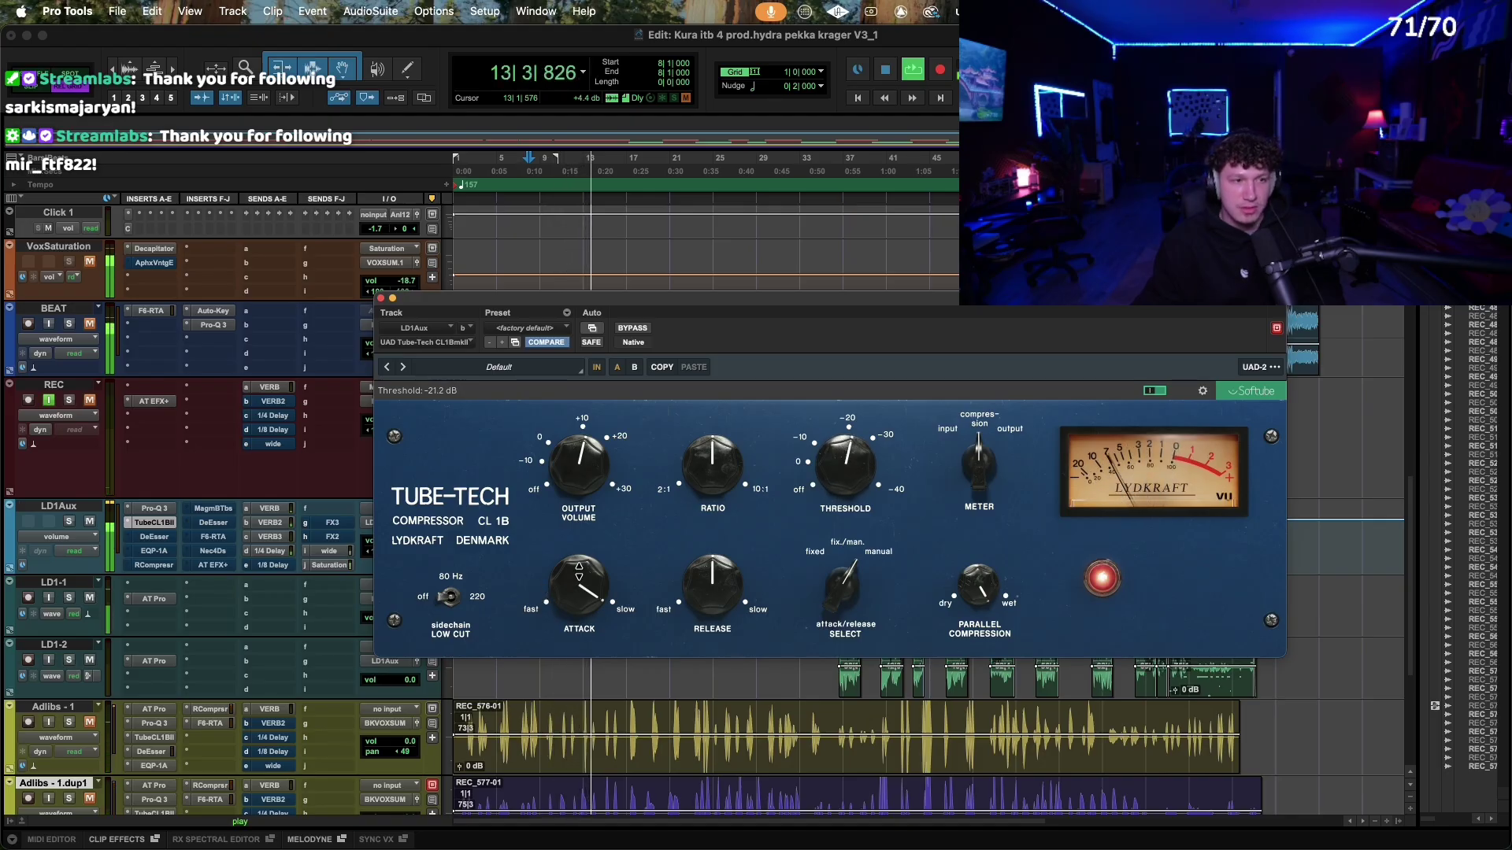
# Step: During playback, compare attacks of 2.3, 0.0, 10.0 and 8.1, set the threshold to -25.8 dB, and stop
pyautogui.moveTo(578, 571); pyautogui.dragTo(611, 707)
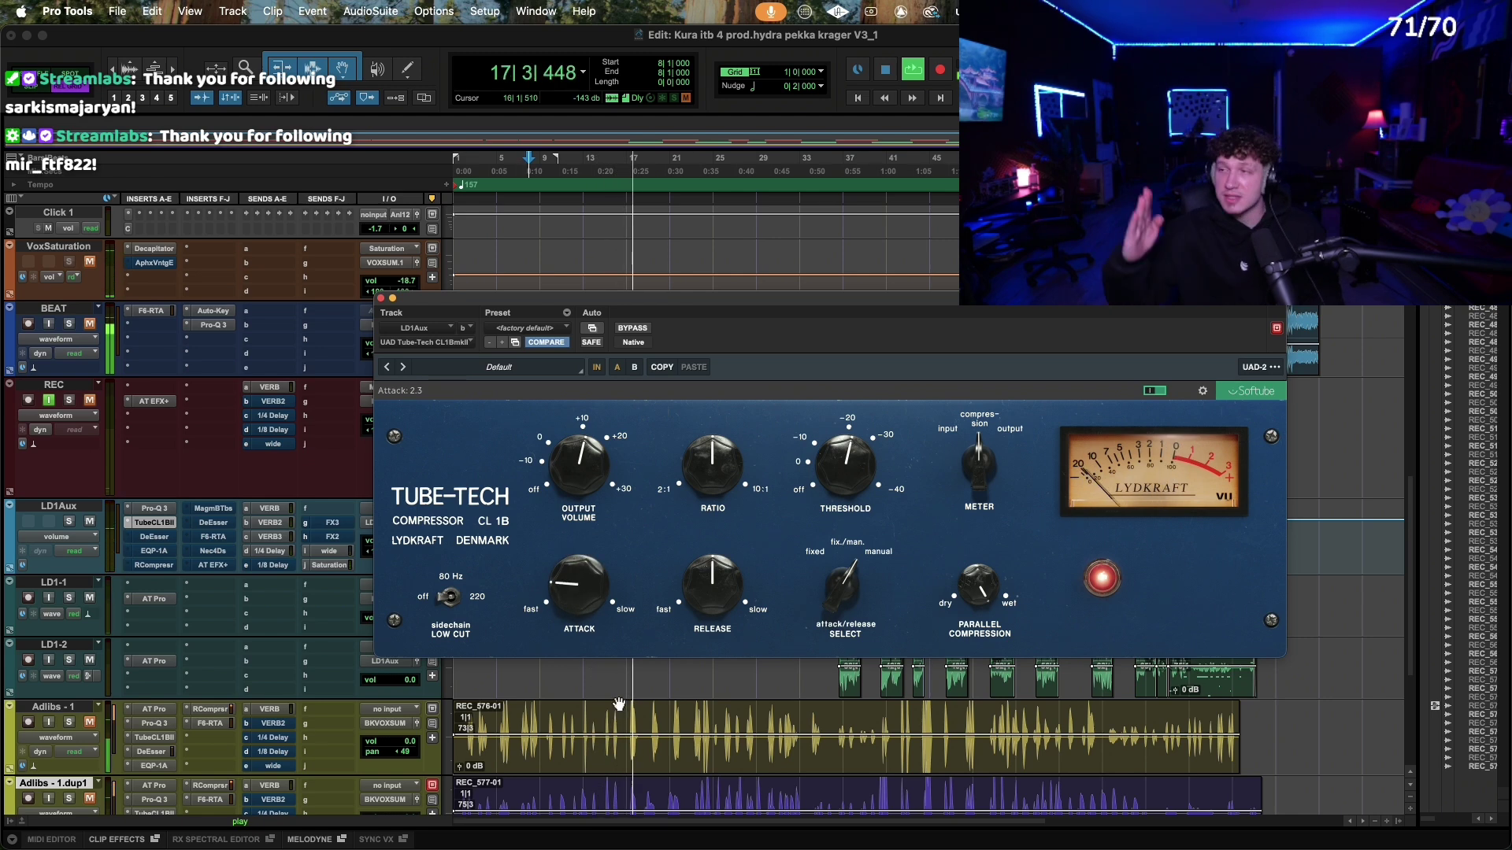
pyautogui.moveTo(578, 587); pyautogui.dragTo(588, 630)
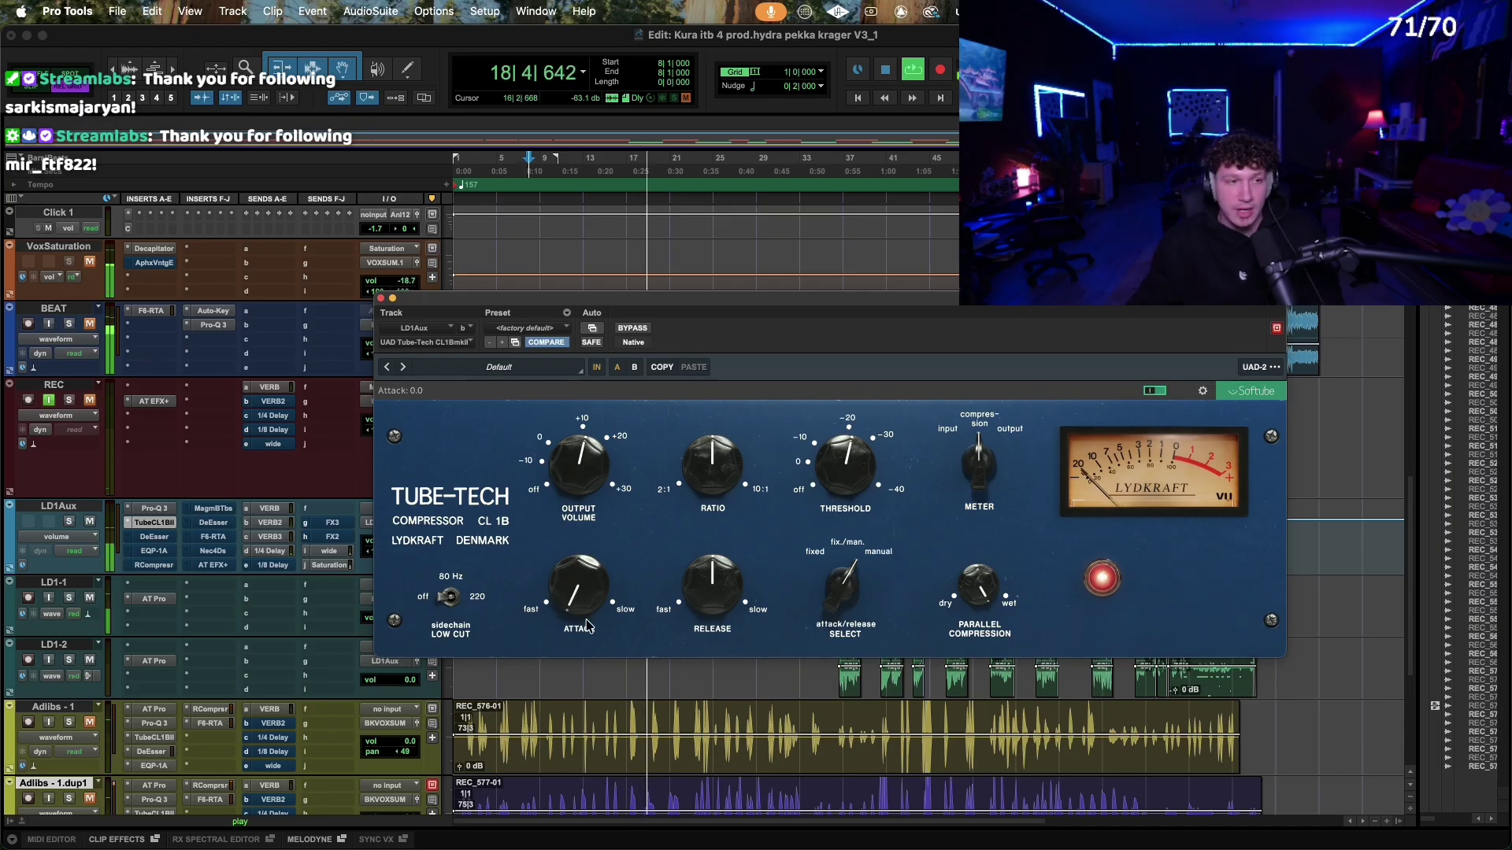
pyautogui.moveTo(846, 454); pyautogui.dragTo(841, 464)
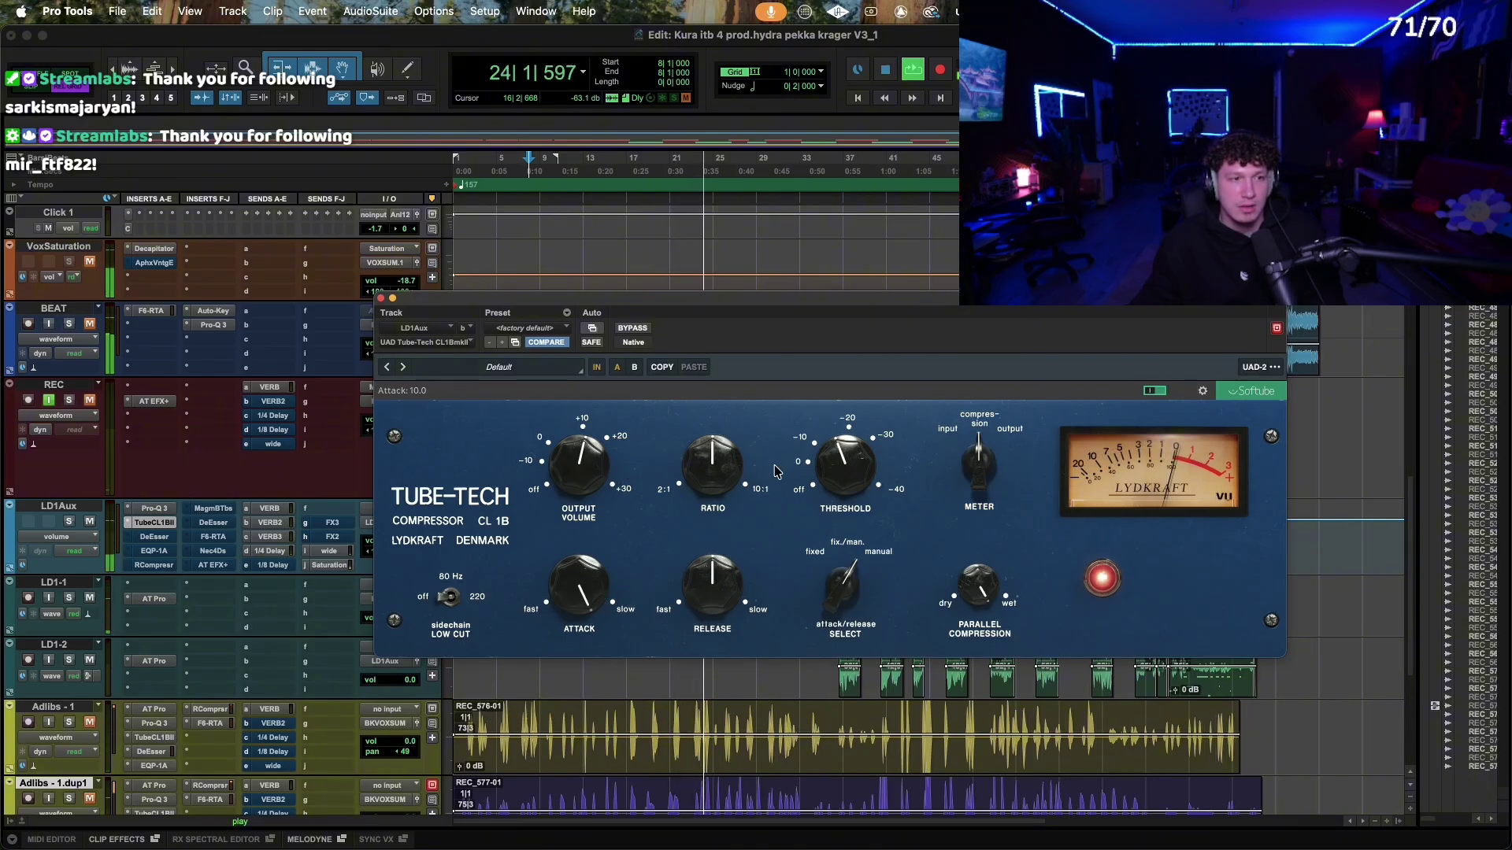
pyautogui.moveTo(804, 499); pyautogui.dragTo(828, 451)
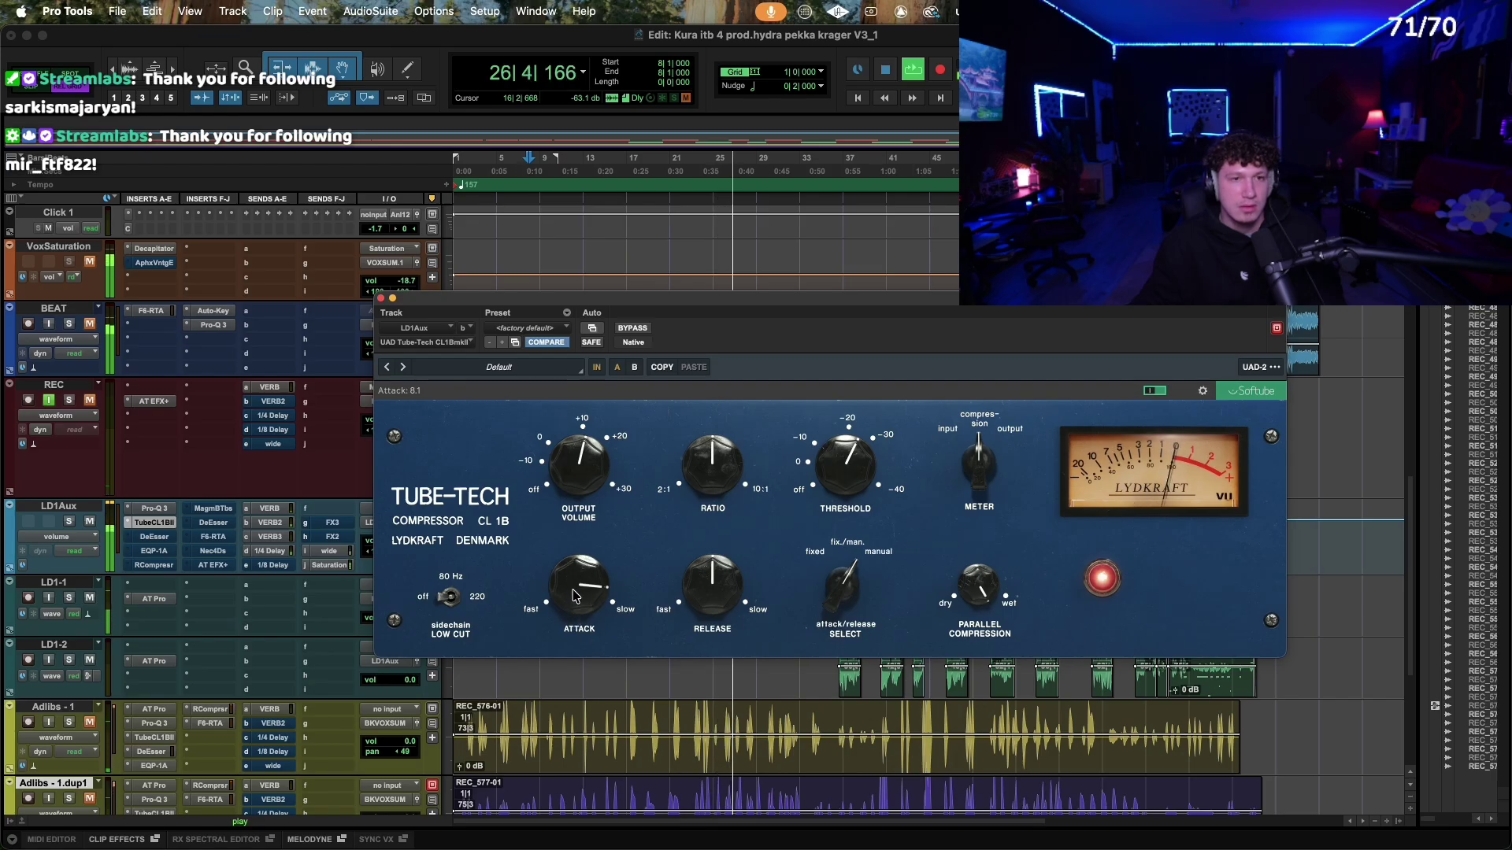
pyautogui.moveTo(854, 464); pyautogui.dragTo(856, 459)
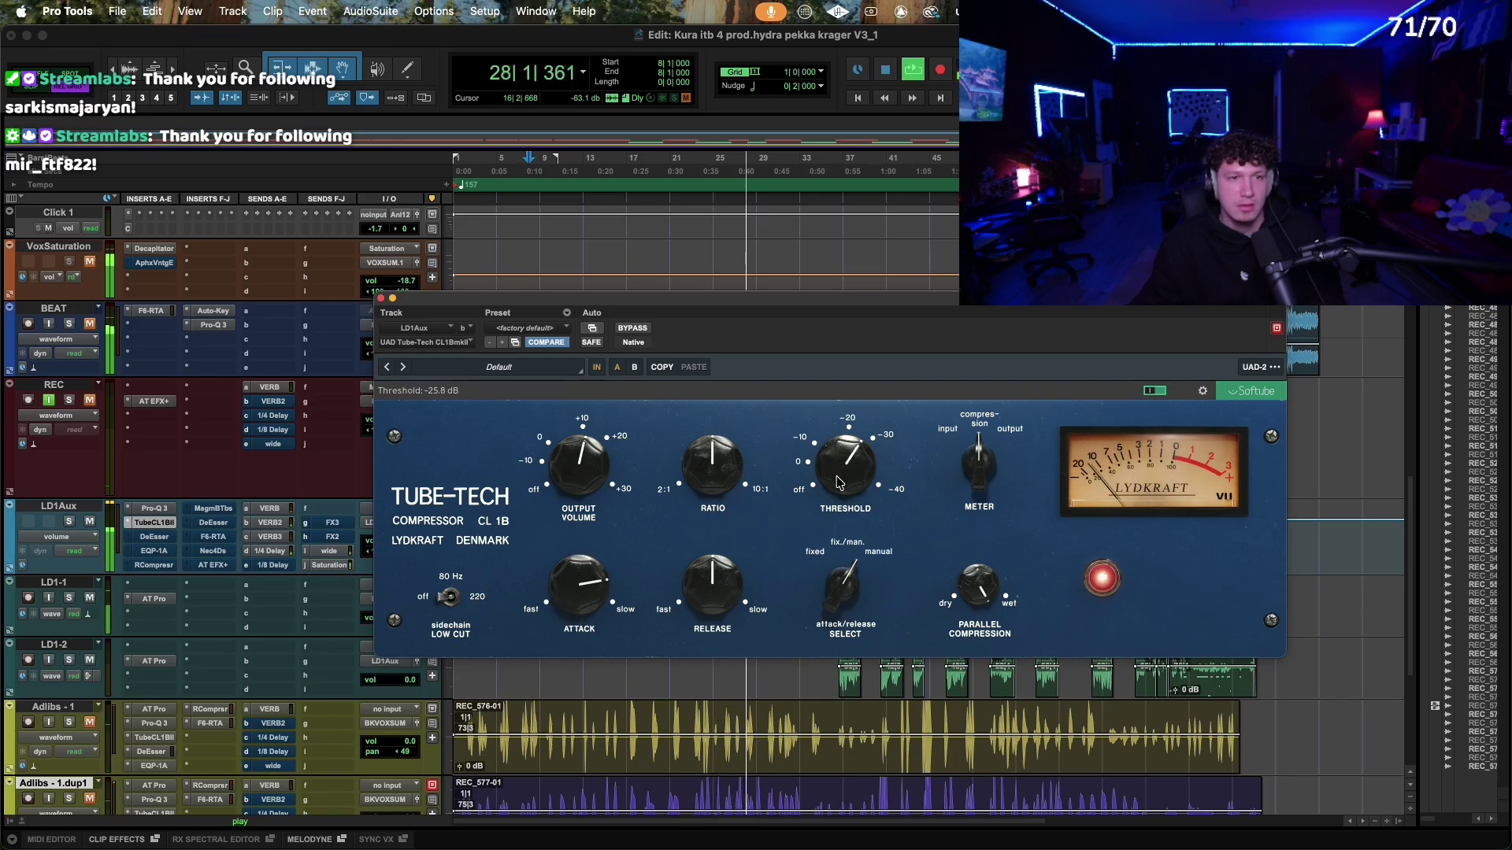
pyautogui.press('space')
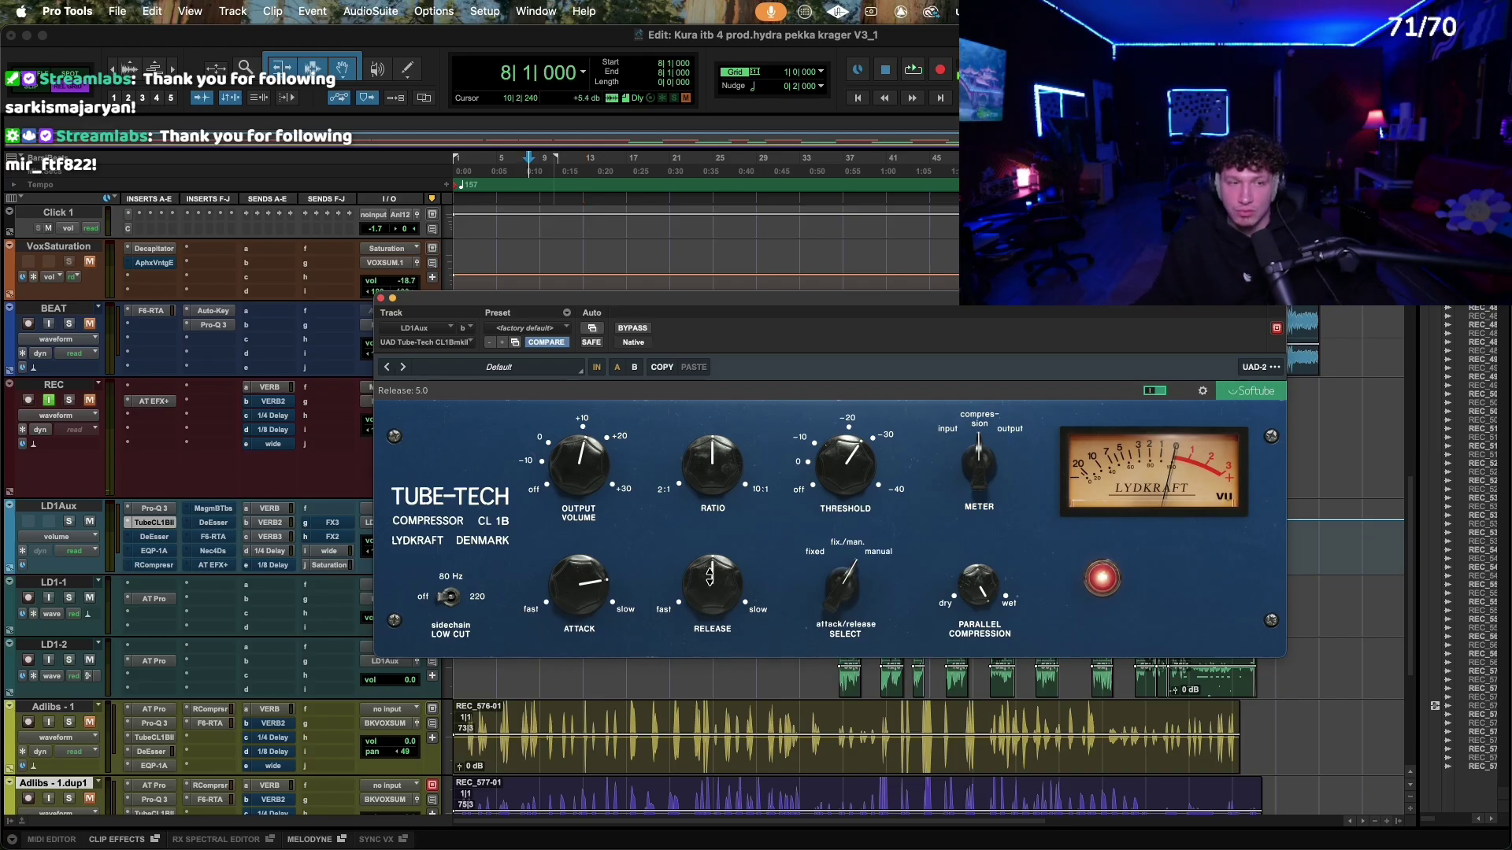
# Step: Demonstrate a fast release of 1.4, then return the release to 5.0 and the attack to its midpoint
pyautogui.moveTo(710, 575); pyautogui.dragTo(720, 642)
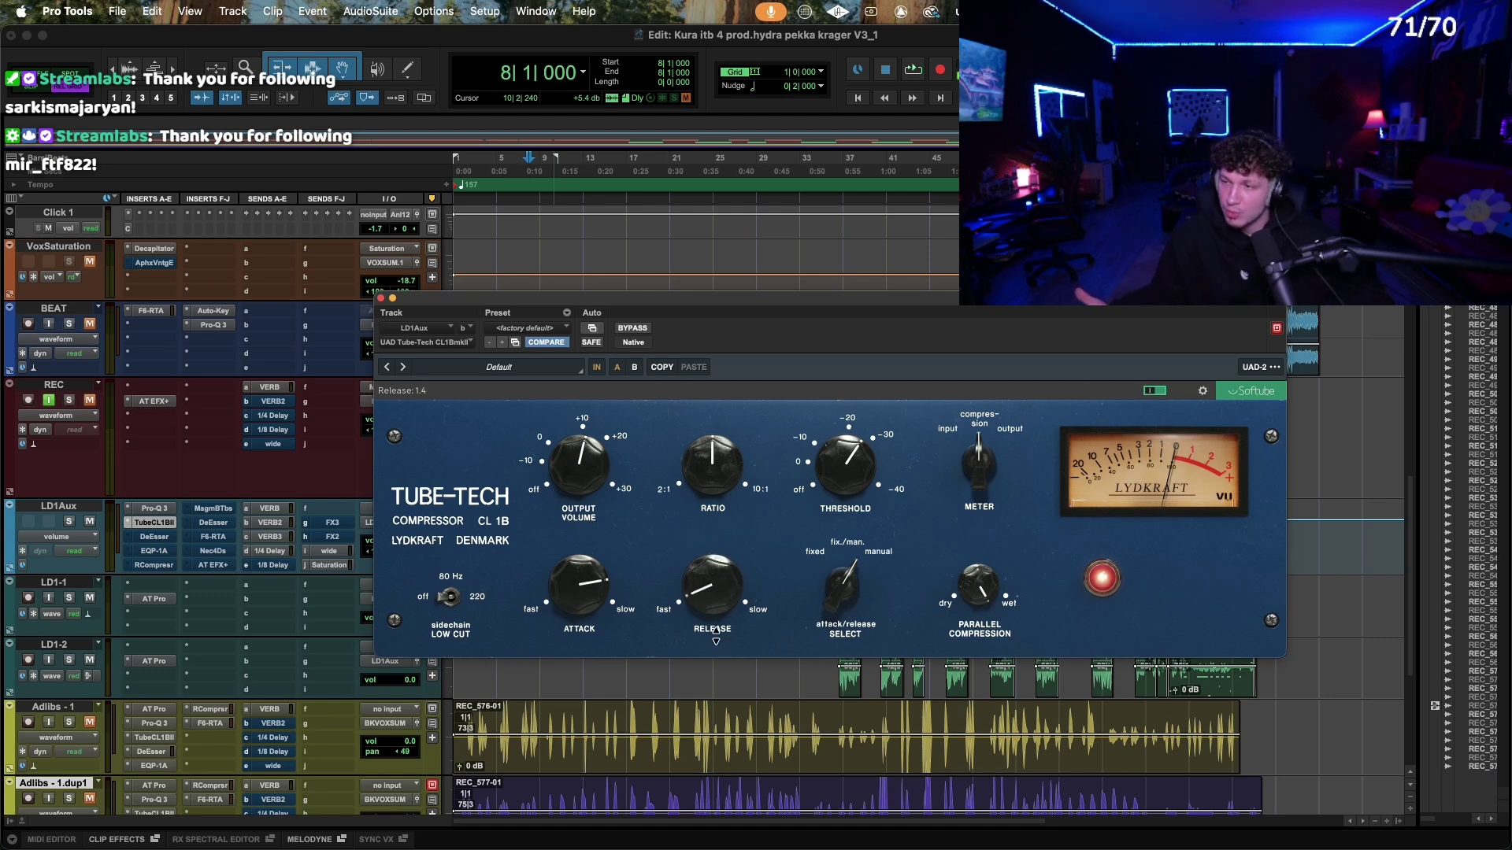
pyautogui.moveTo(585, 591)
pyautogui.mouseDown()
pyautogui.moveTo(590, 608)
pyautogui.moveTo(580, 598)
pyautogui.mouseUp()
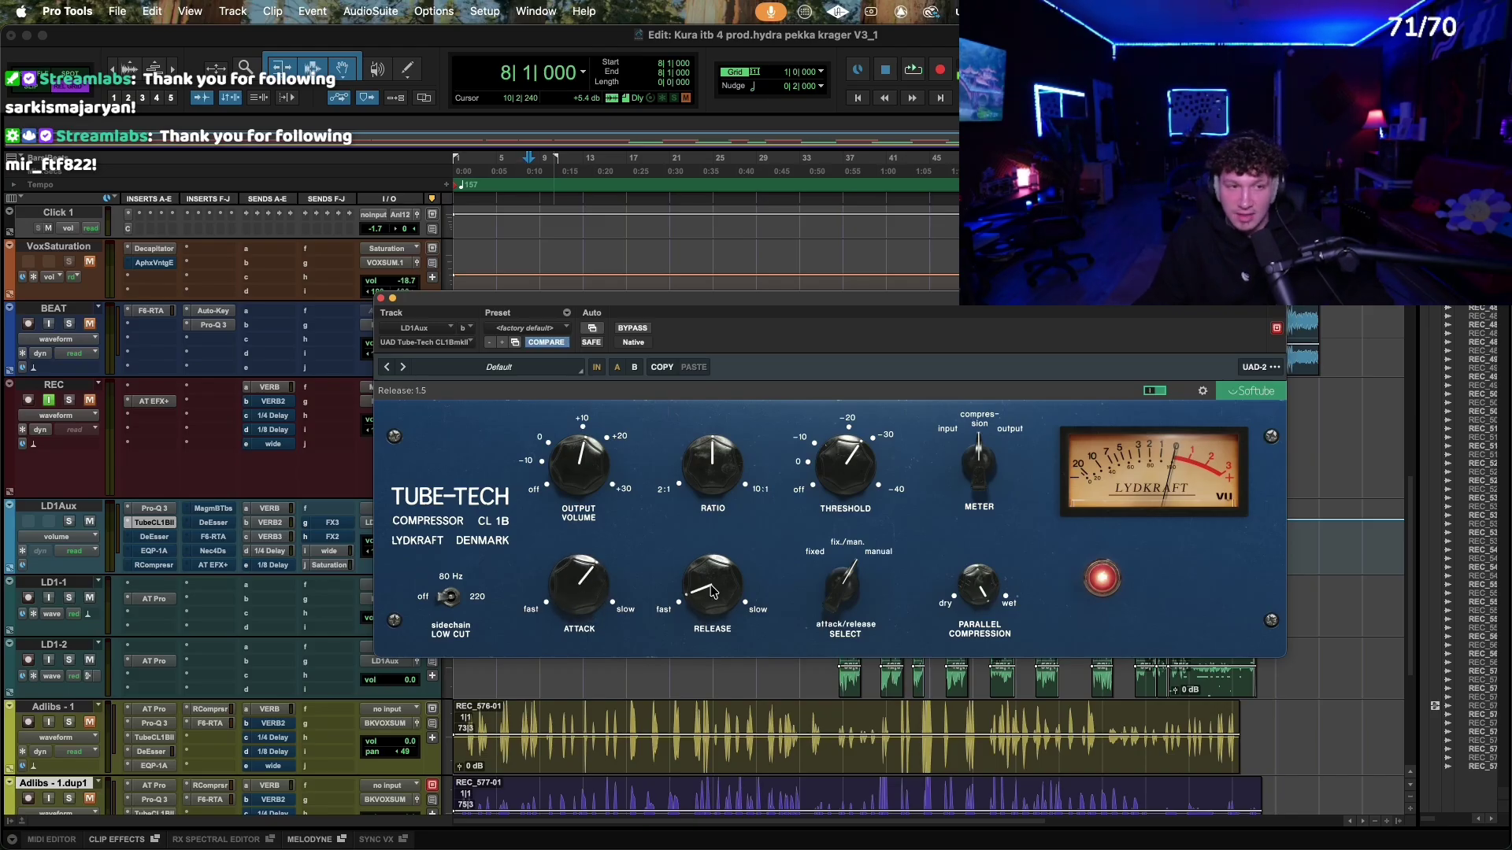
pyautogui.moveTo(713, 592); pyautogui.dragTo(714, 559)
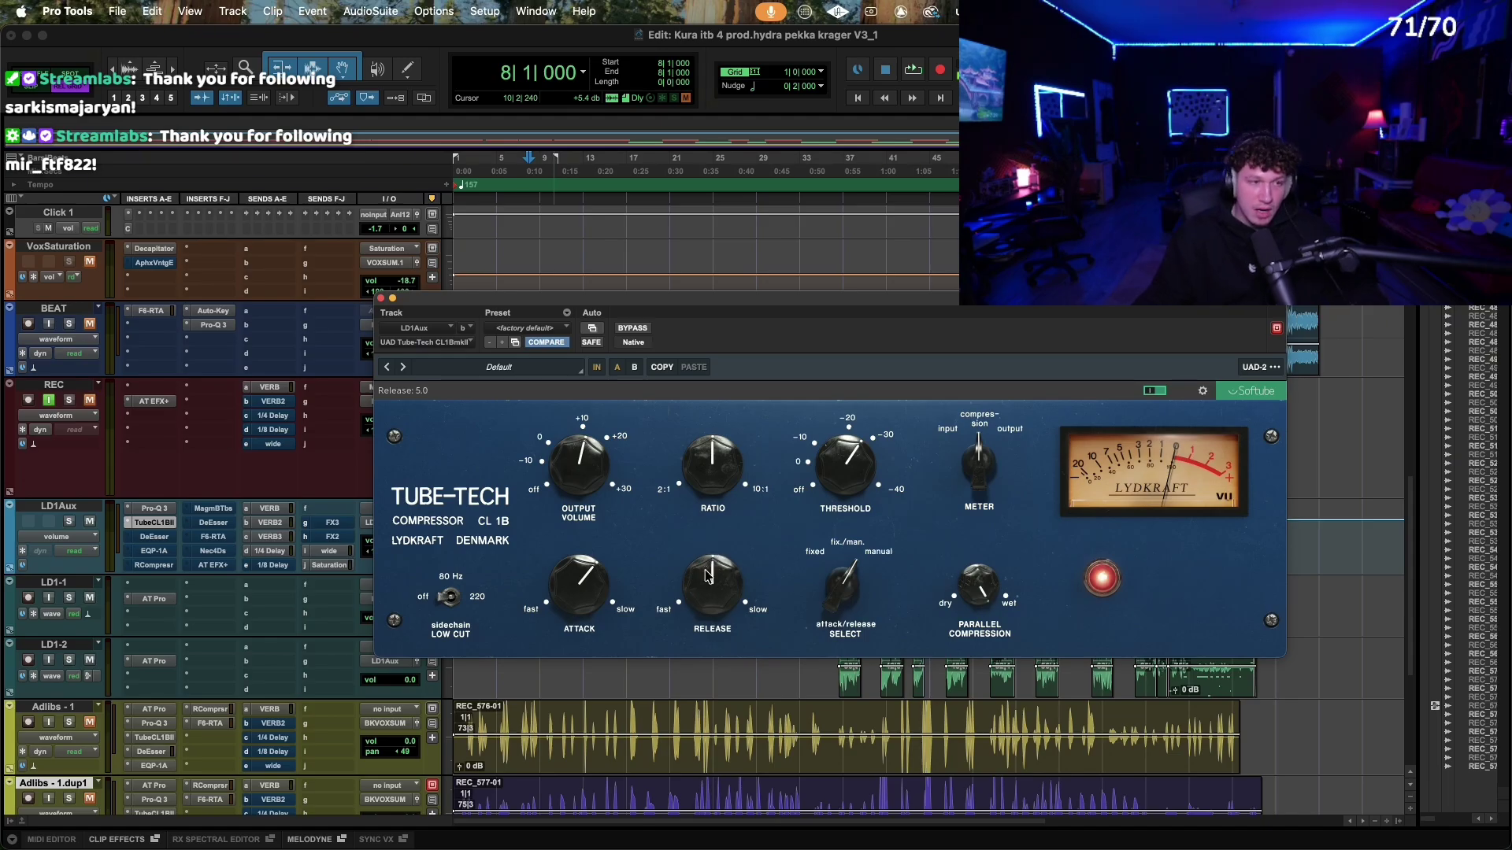
pyautogui.moveTo(577, 589); pyautogui.dragTo(579, 598)
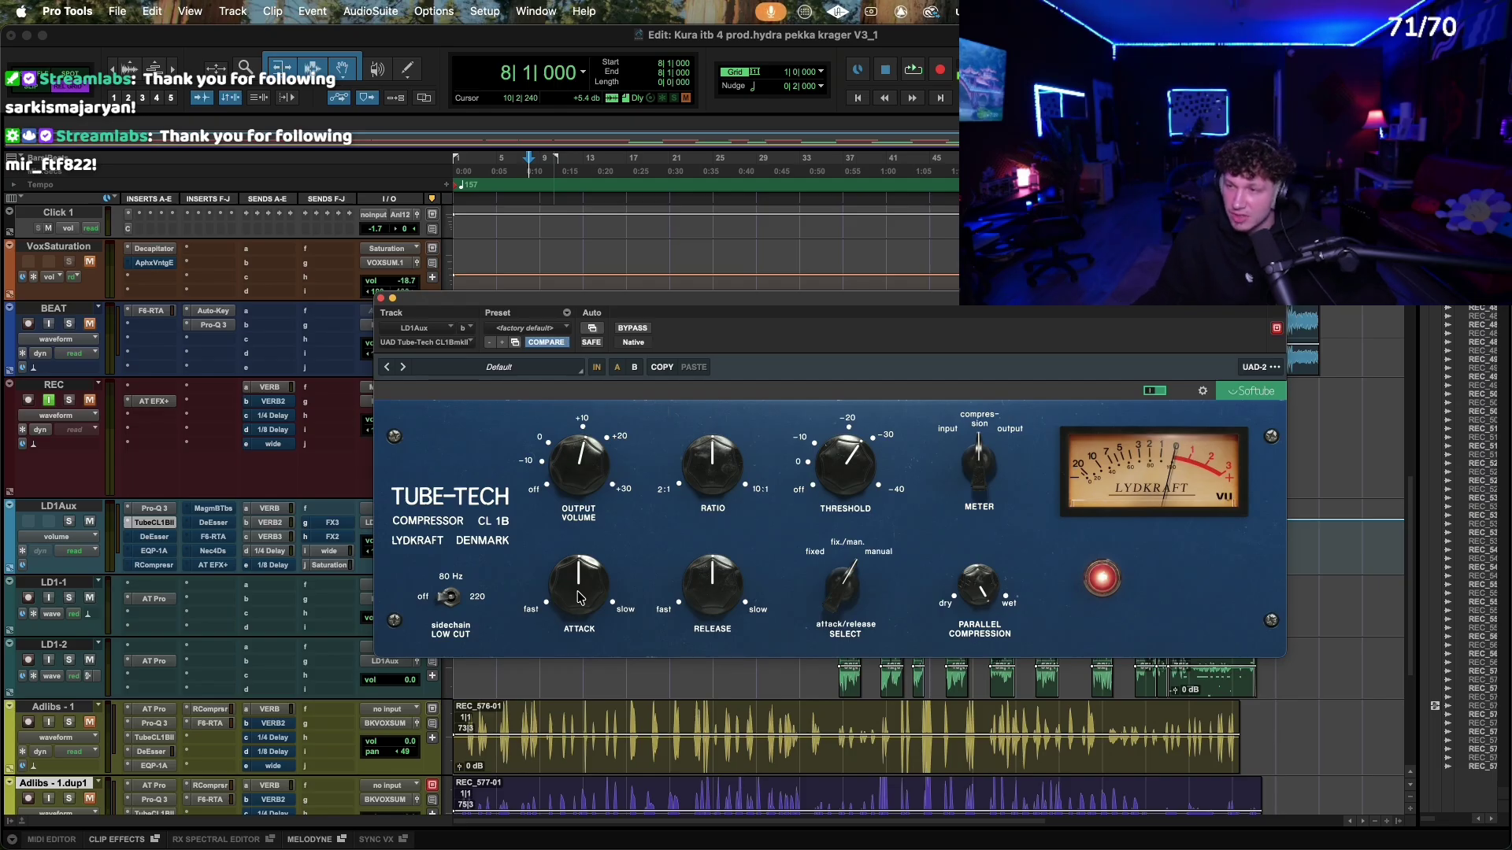
# Step: Shorten both time controls, setting the attack to 1.6 and the release to 2.1
pyautogui.moveTo(736, 586); pyautogui.dragTo(735, 607)
pyautogui.moveTo(594, 586); pyautogui.dragTo(605, 634)
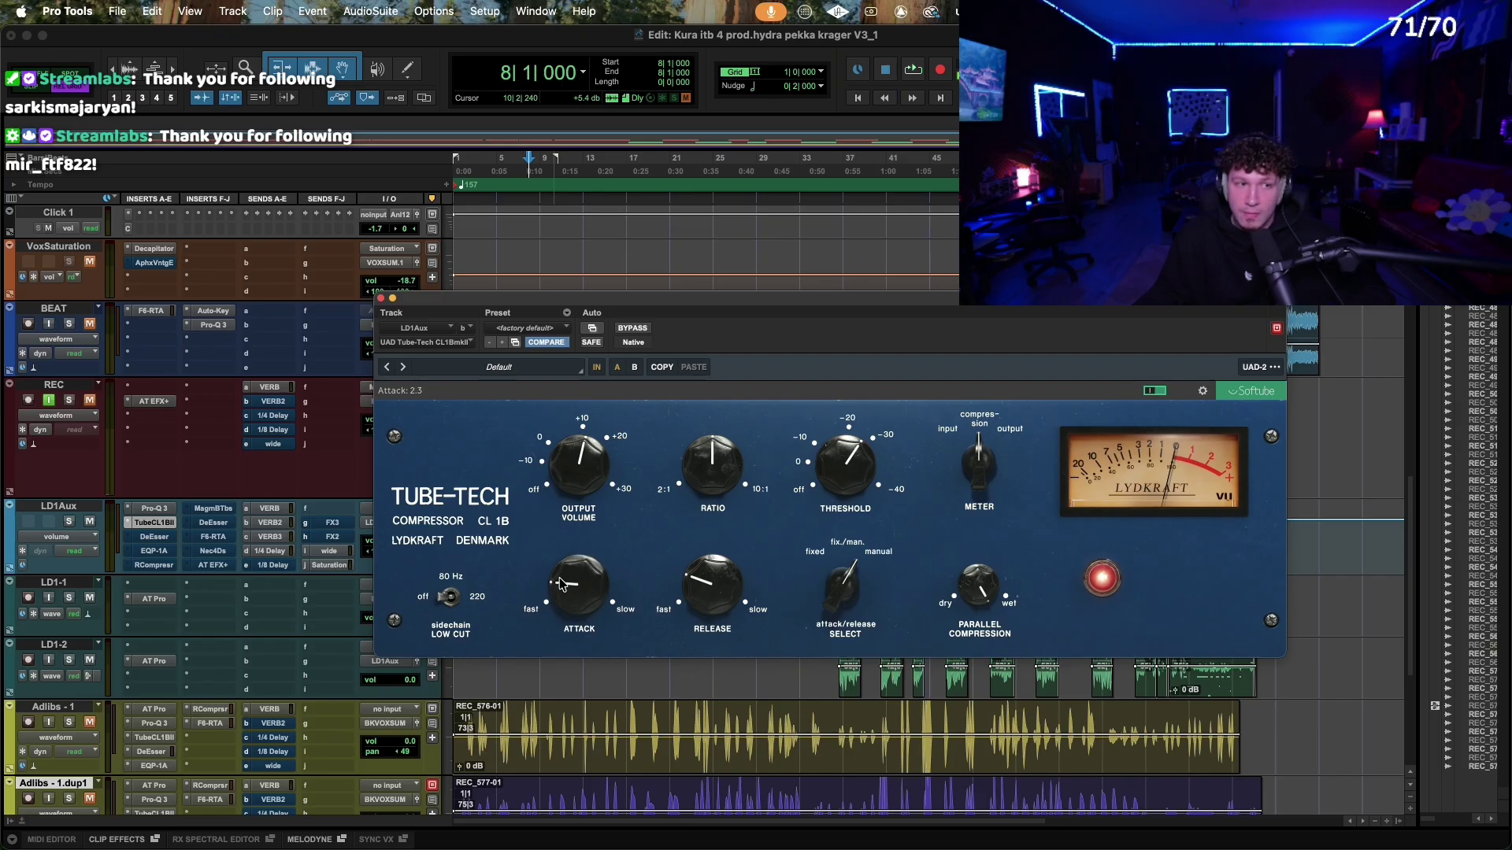
pyautogui.moveTo(565, 581); pyautogui.dragTo(565, 595)
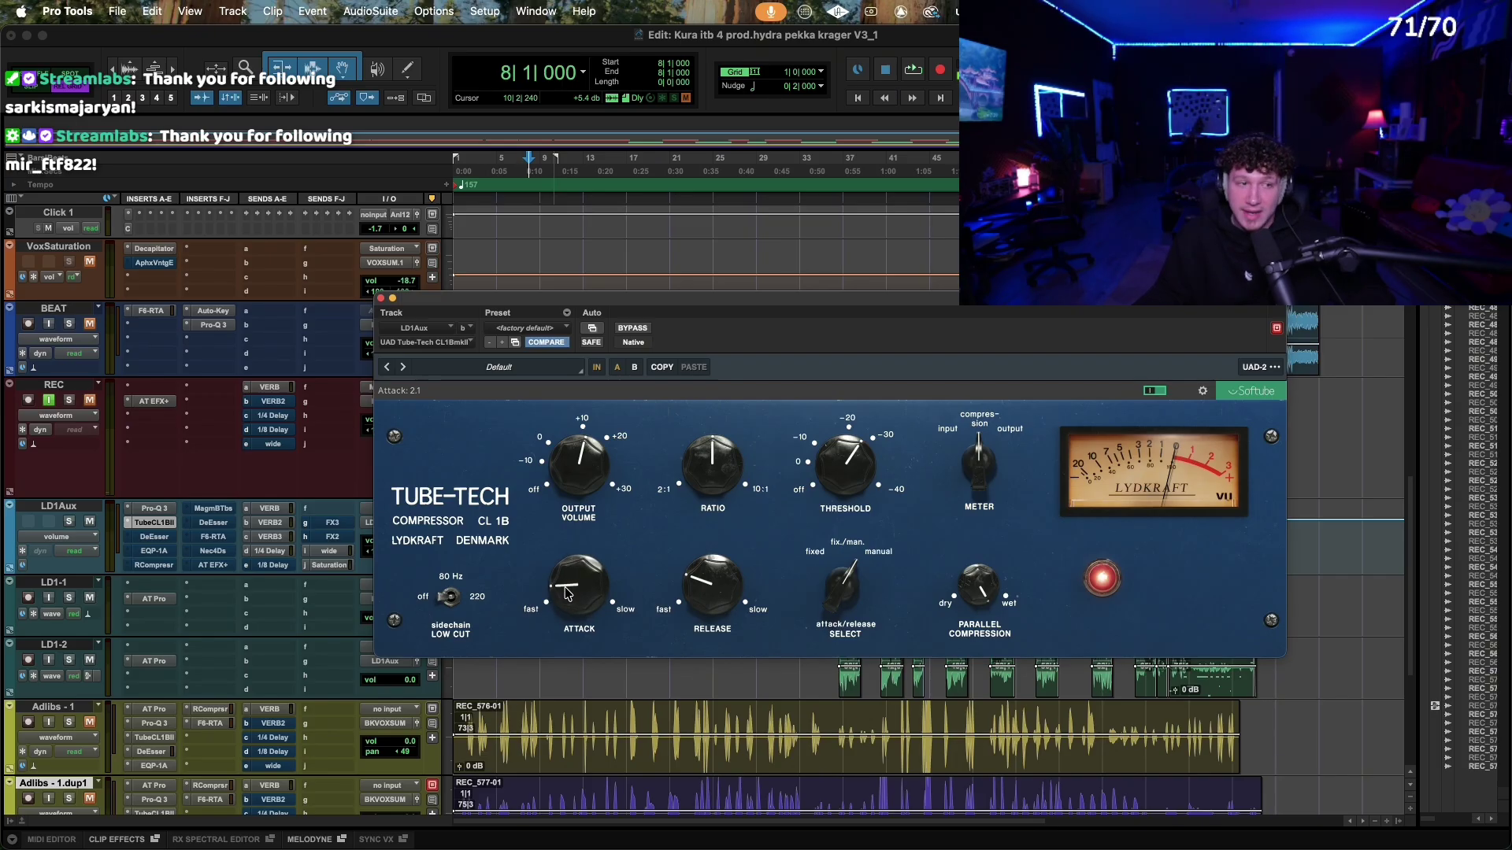
pyautogui.moveTo(684, 574); pyautogui.dragTo(685, 593)
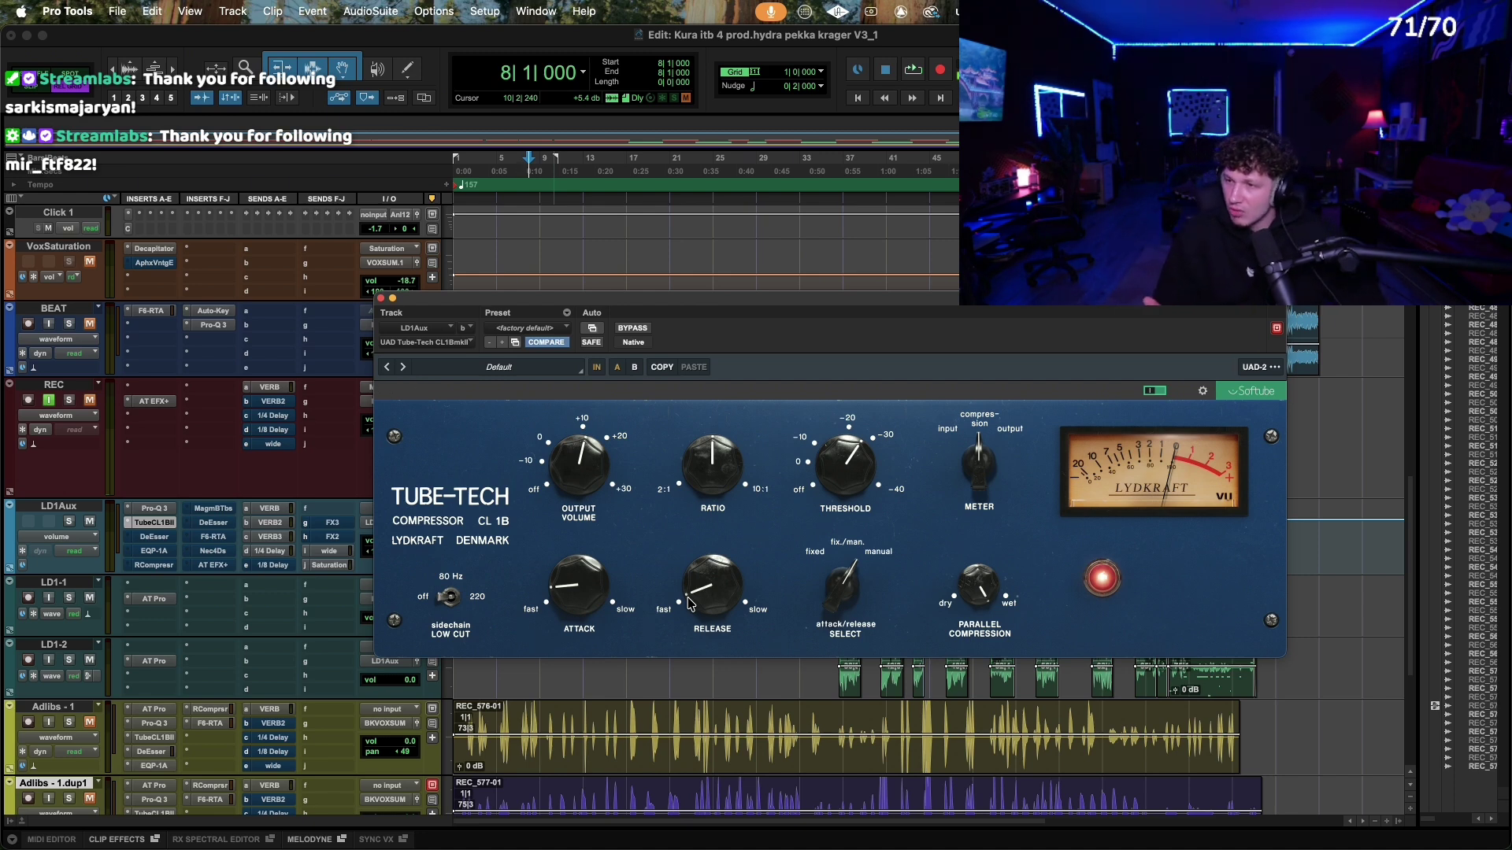
pyautogui.click(577, 599)
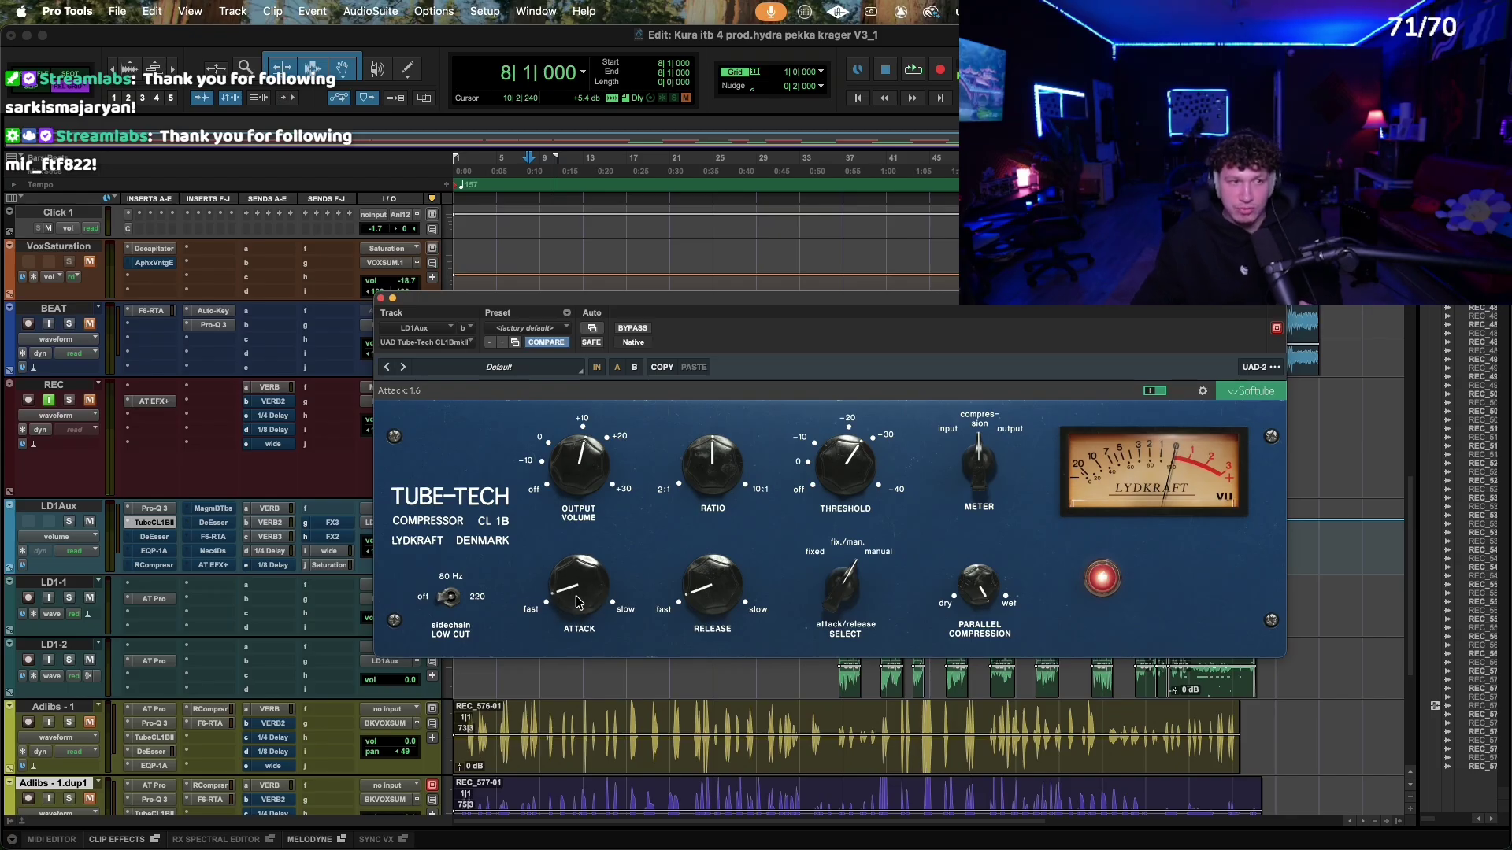
pyautogui.moveTo(686, 596); pyautogui.dragTo(714, 594)
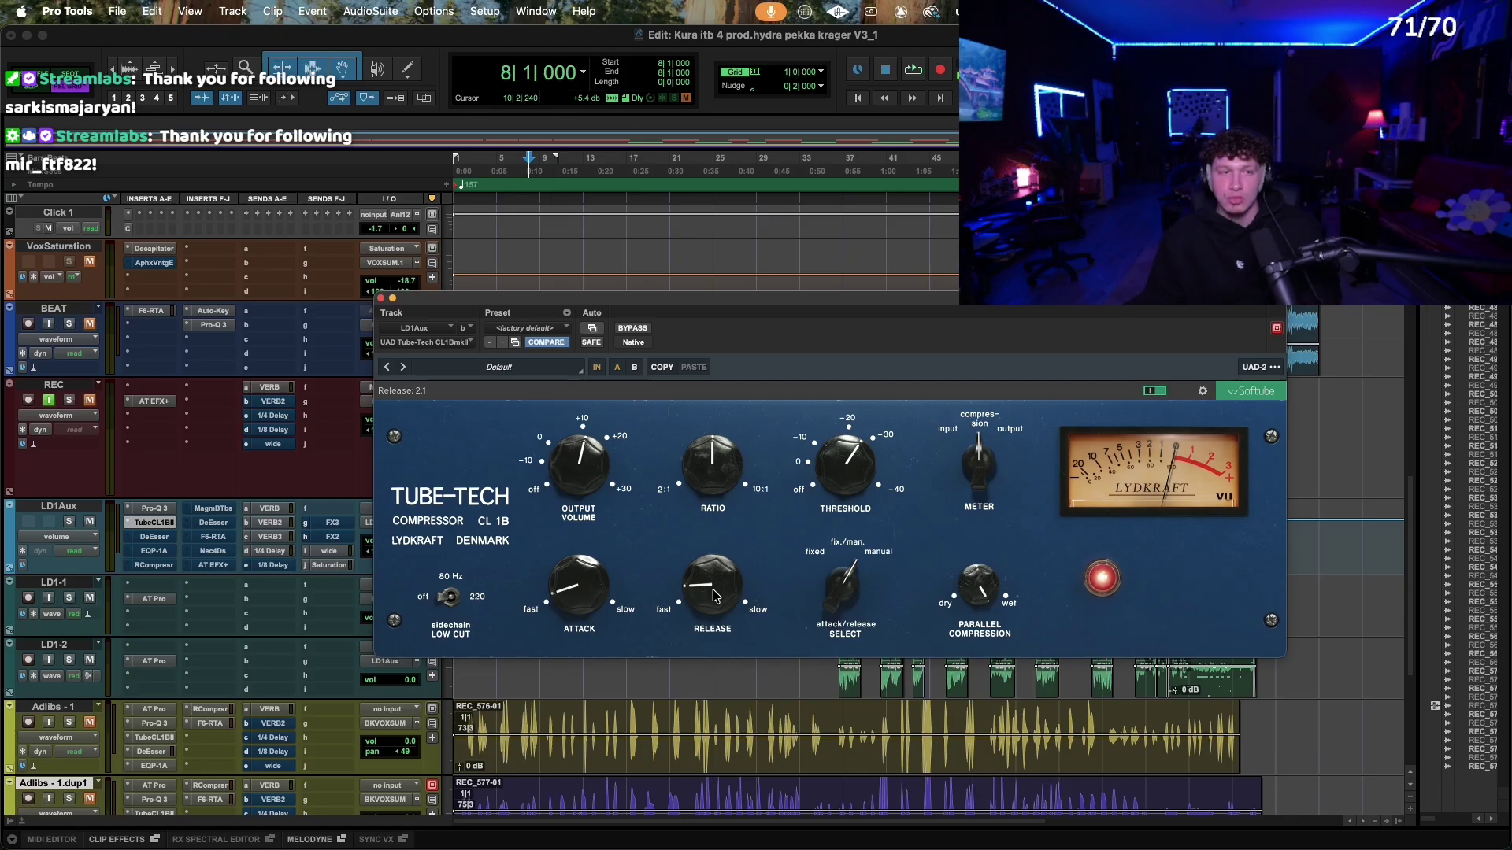
# Step: Play the vocal from bar 8, compare a 7.2:1 ratio with a much lower ratio, and stop
pyautogui.scroll(-3, 714, 596)
pyautogui.scroll(-2, 714, 596)
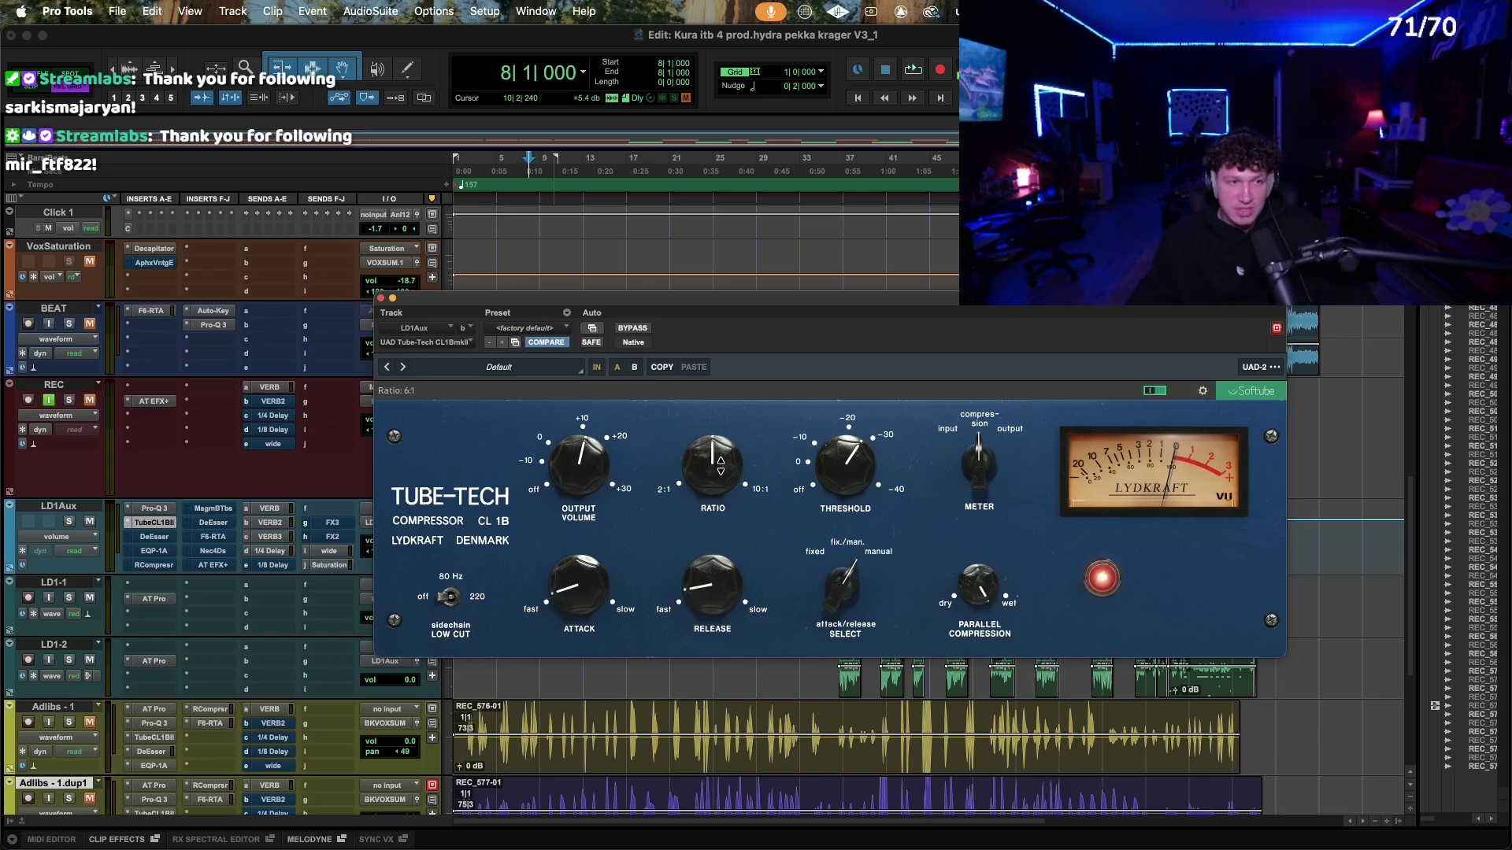
pyautogui.moveTo(712, 468); pyautogui.dragTo(722, 429)
pyautogui.press('space')
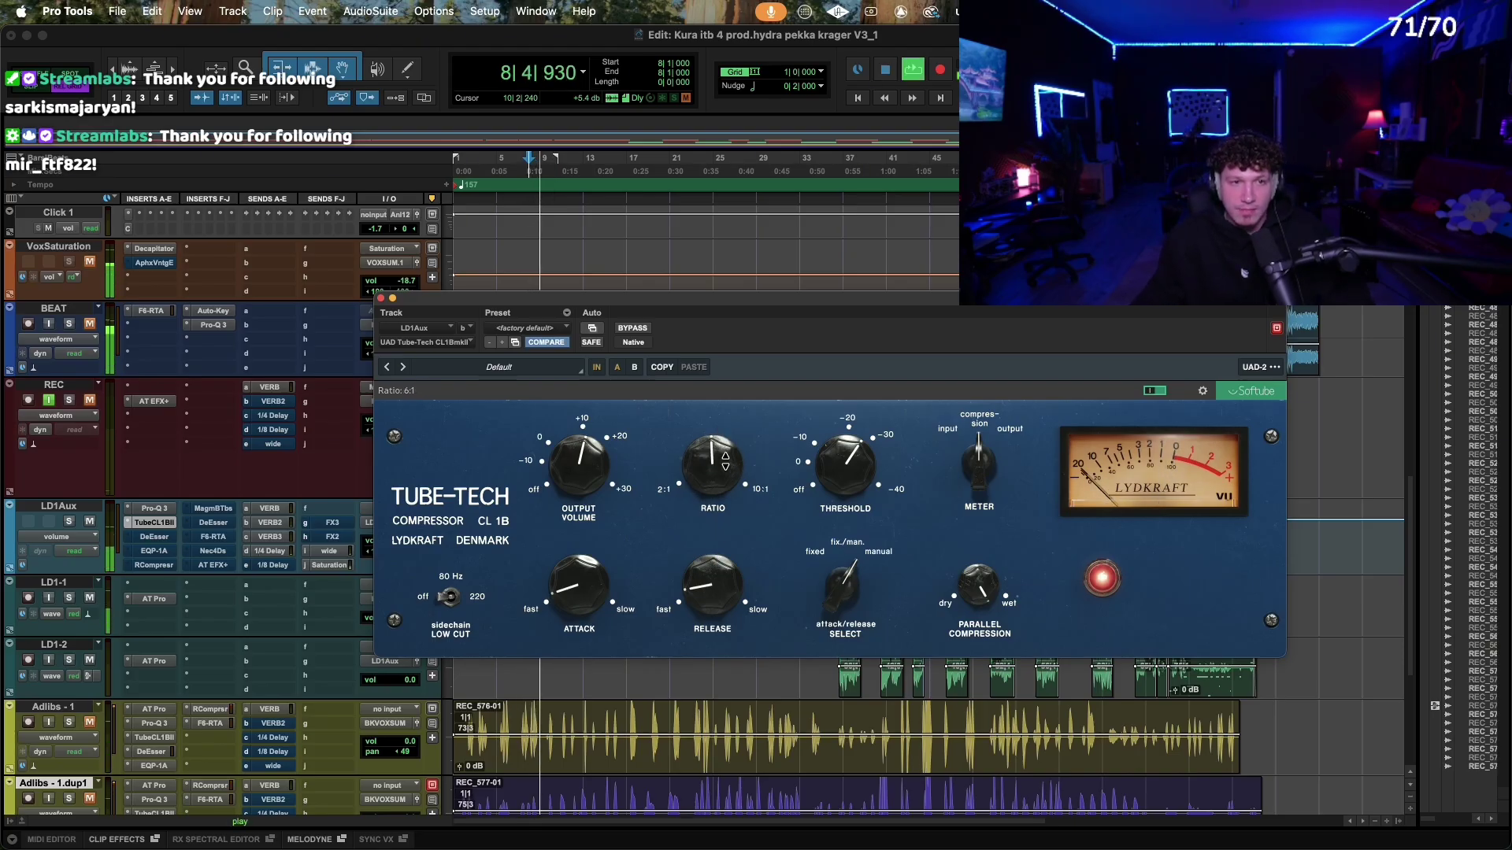
pyautogui.moveTo(726, 467); pyautogui.dragTo(716, 431)
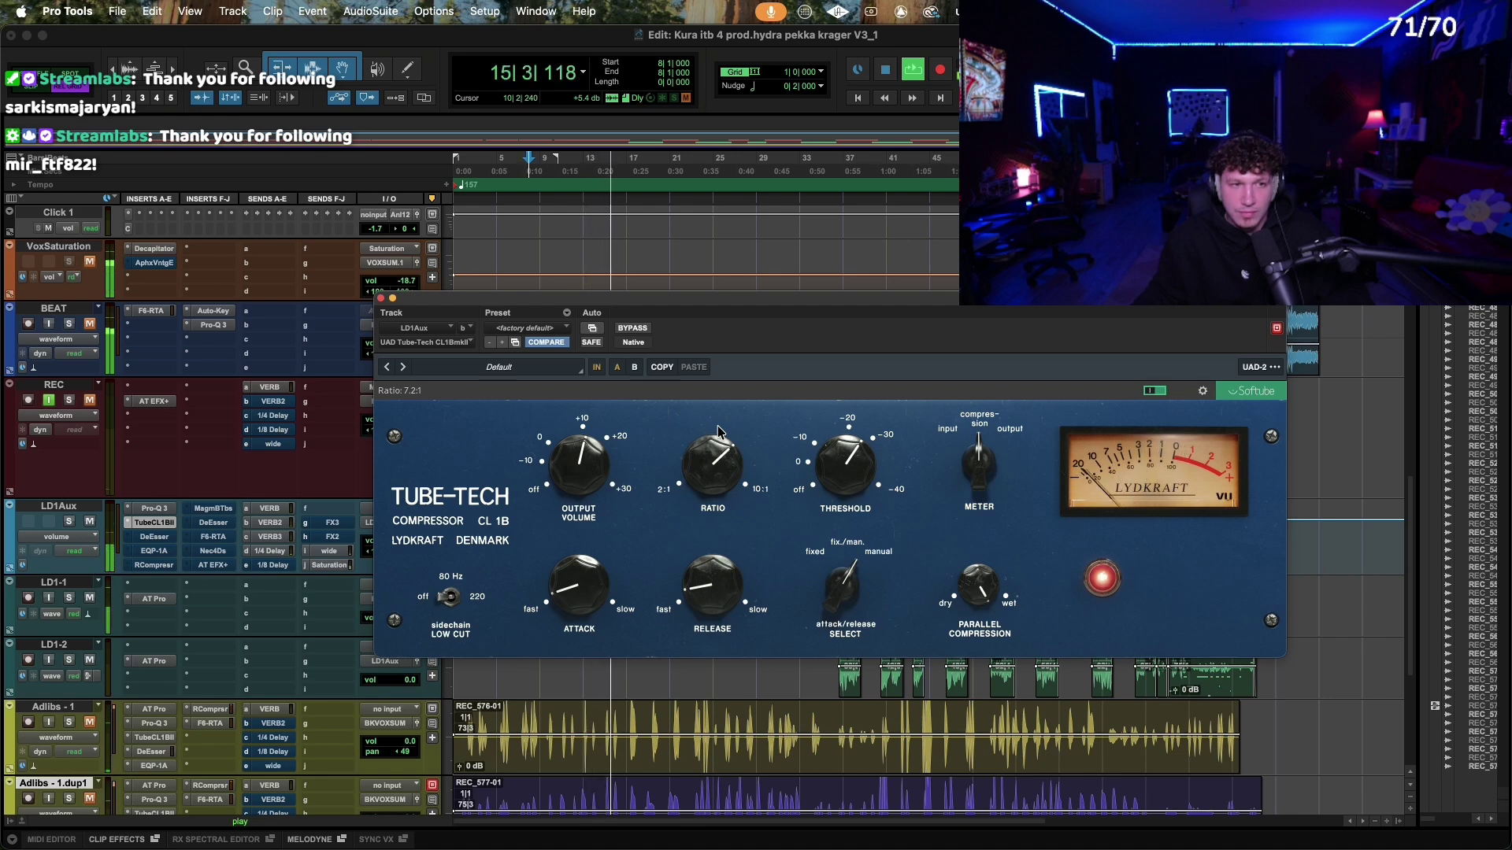
pyautogui.moveTo(717, 430); pyautogui.dragTo(700, 486)
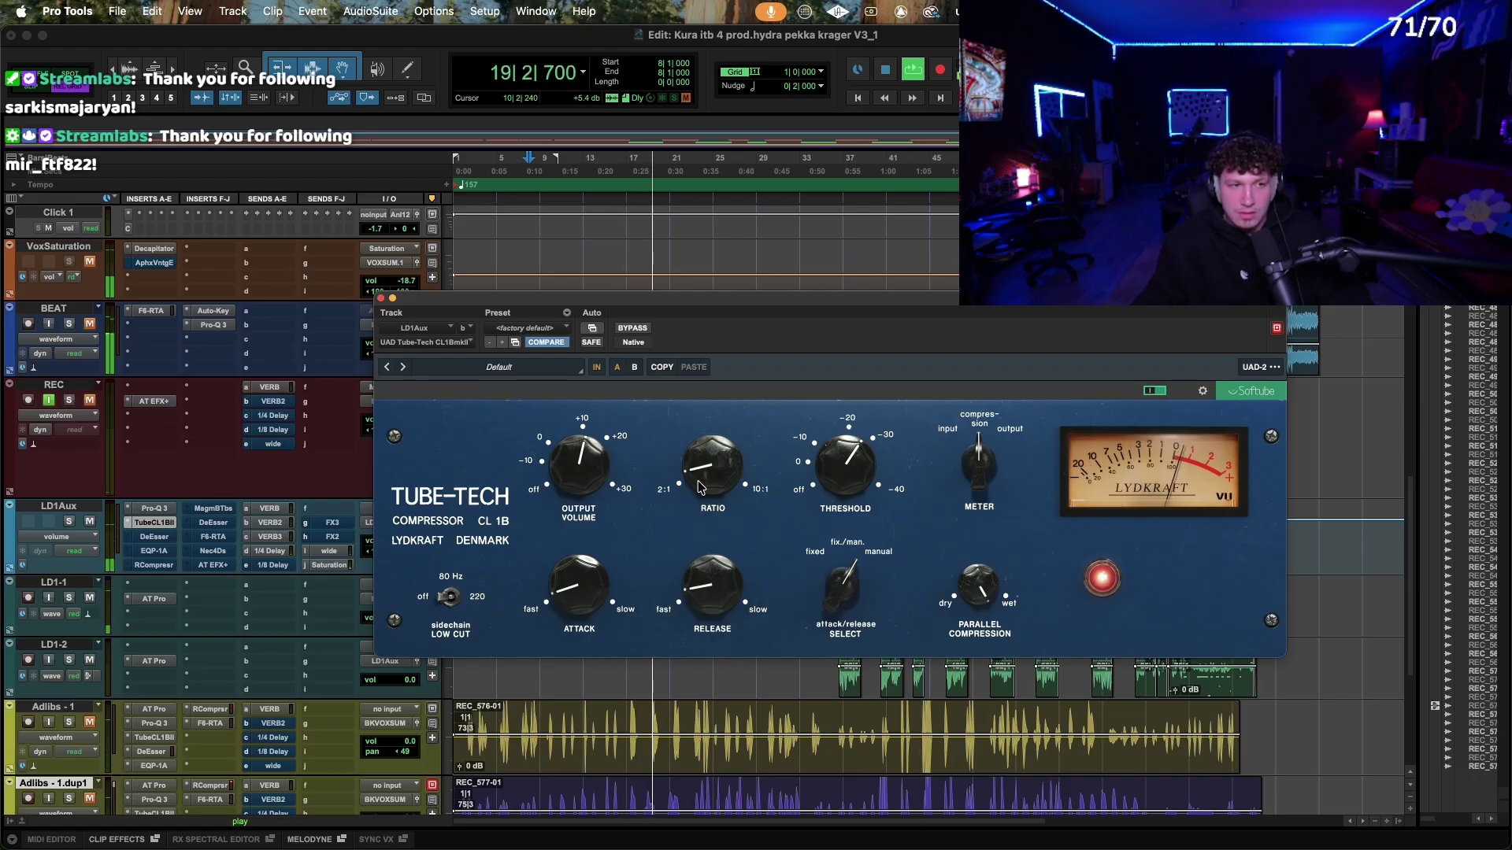
pyautogui.press('space')
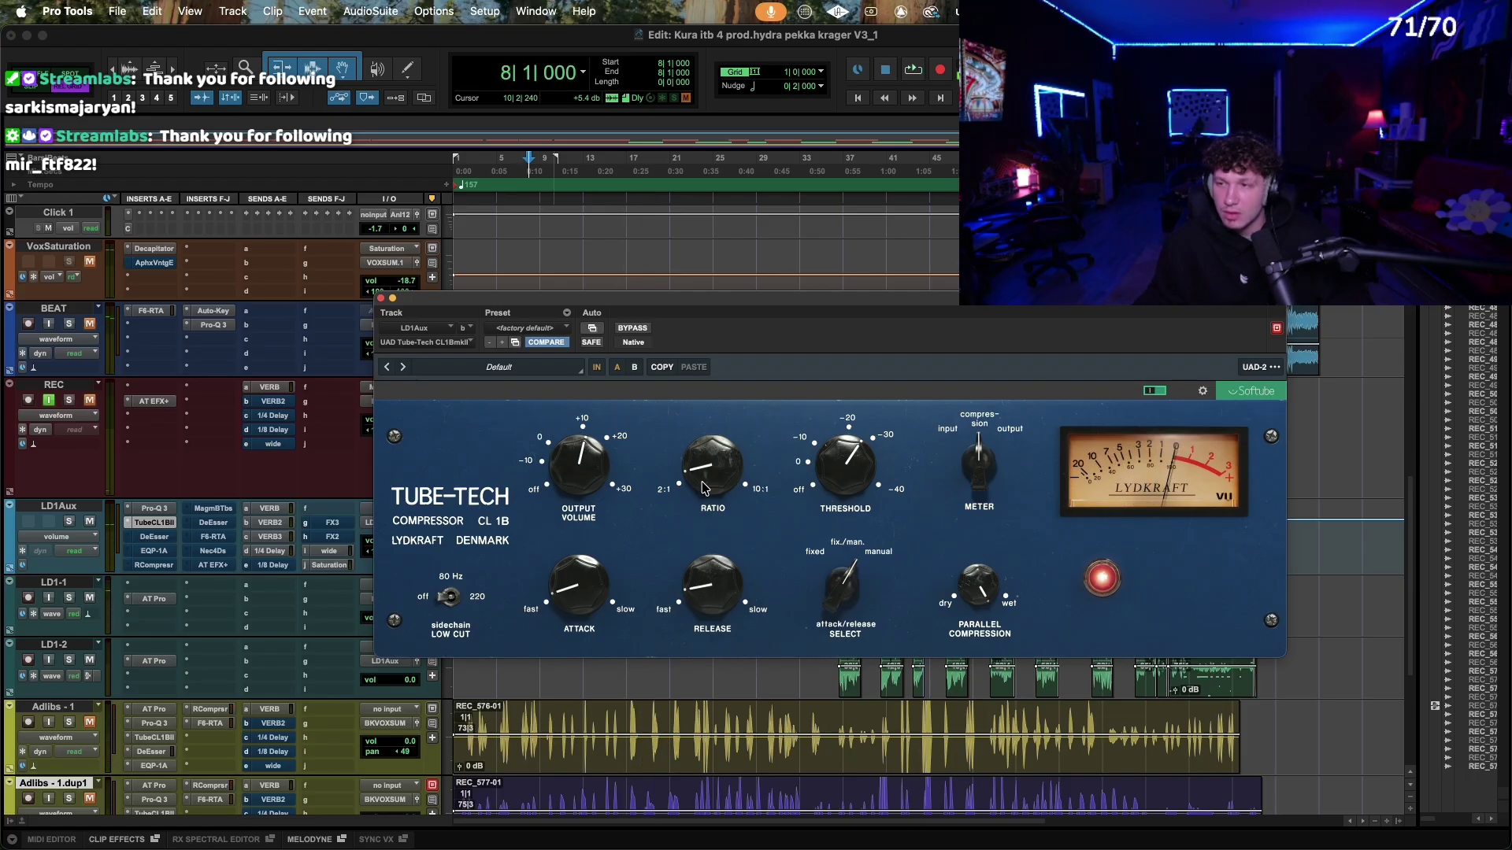
# Step: Set the ratio to 3:1, raise it to 4.6:1, and briefly play the vocal from bar 8
pyautogui.scroll(-4, 705, 488)
pyautogui.scroll(-2, 710, 480)
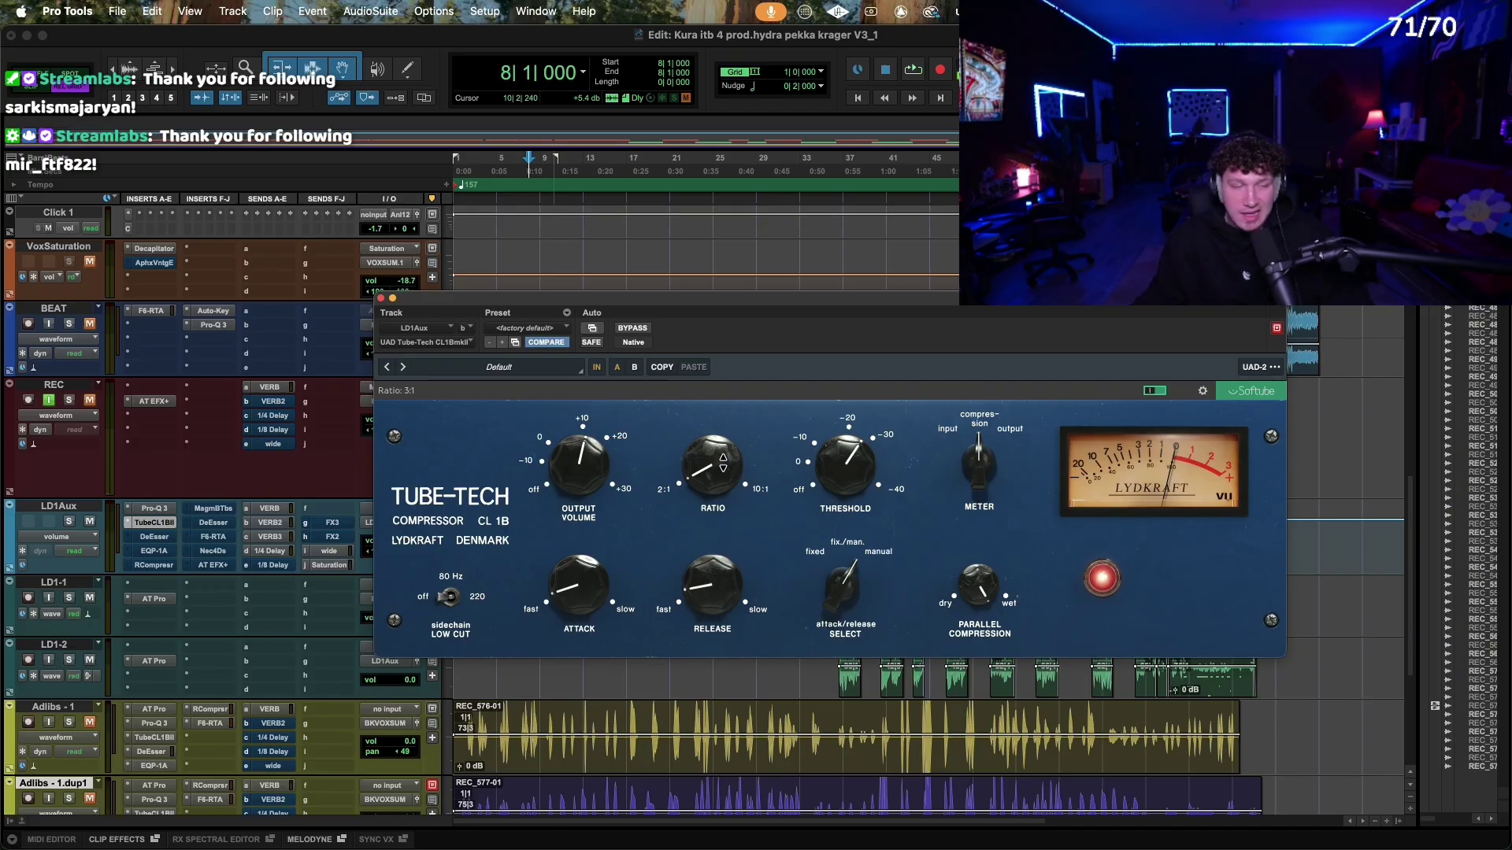
pyautogui.moveTo(723, 463); pyautogui.dragTo(717, 433)
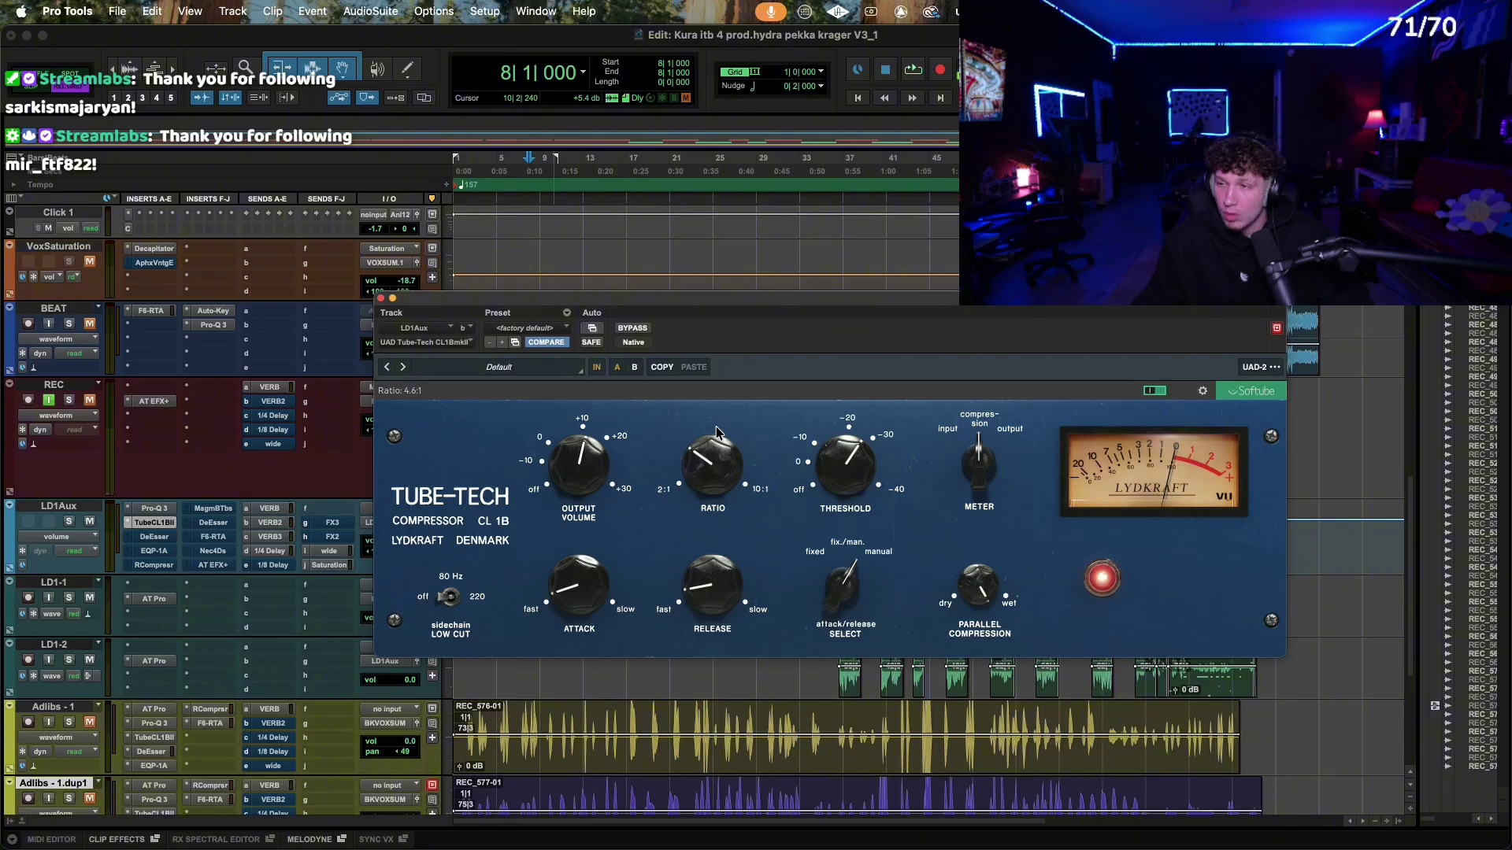
pyautogui.press('space')
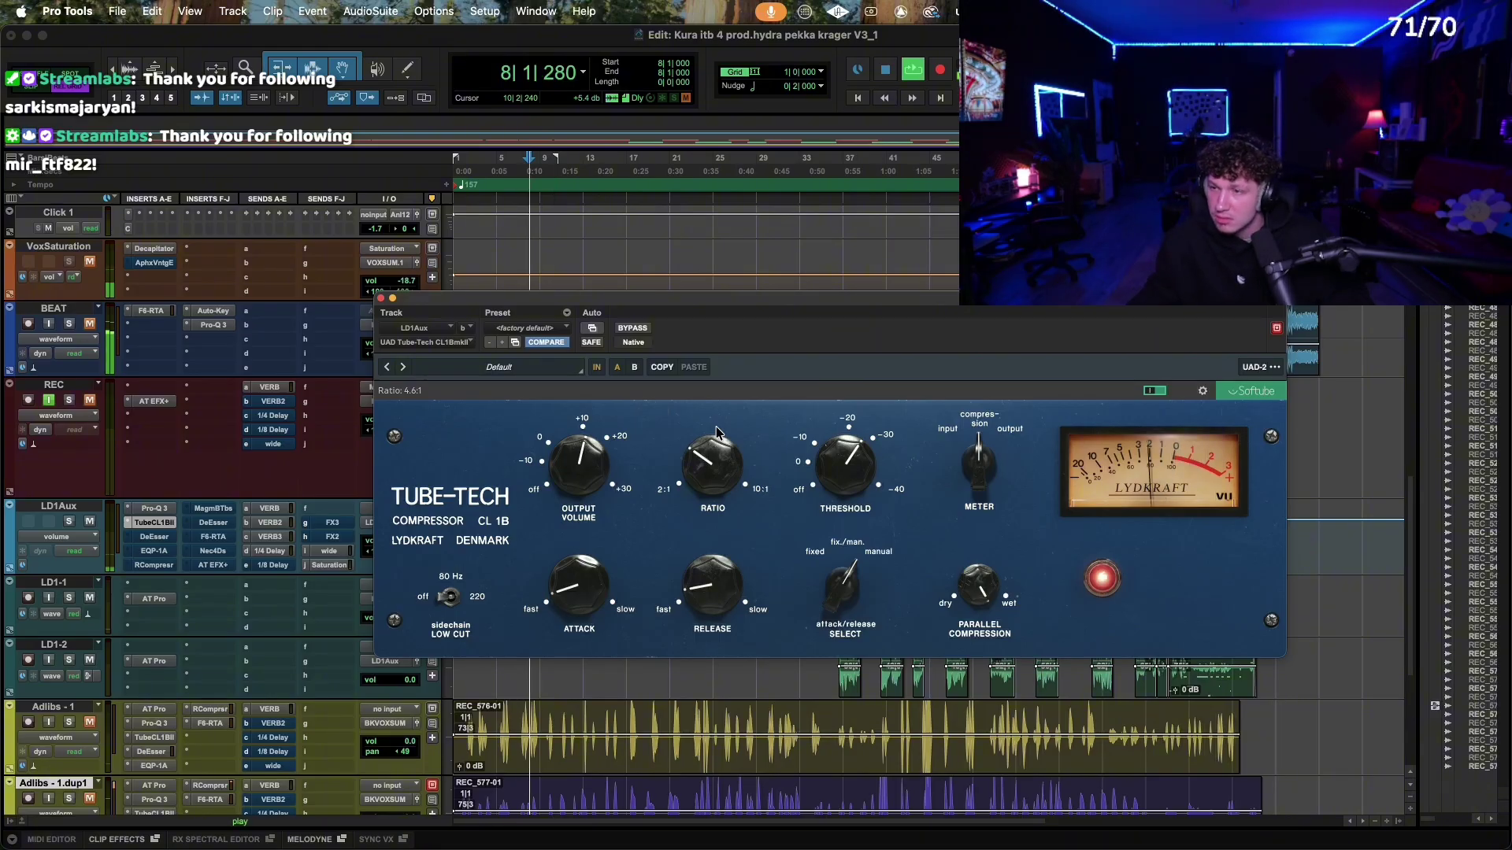
pyautogui.press('space')
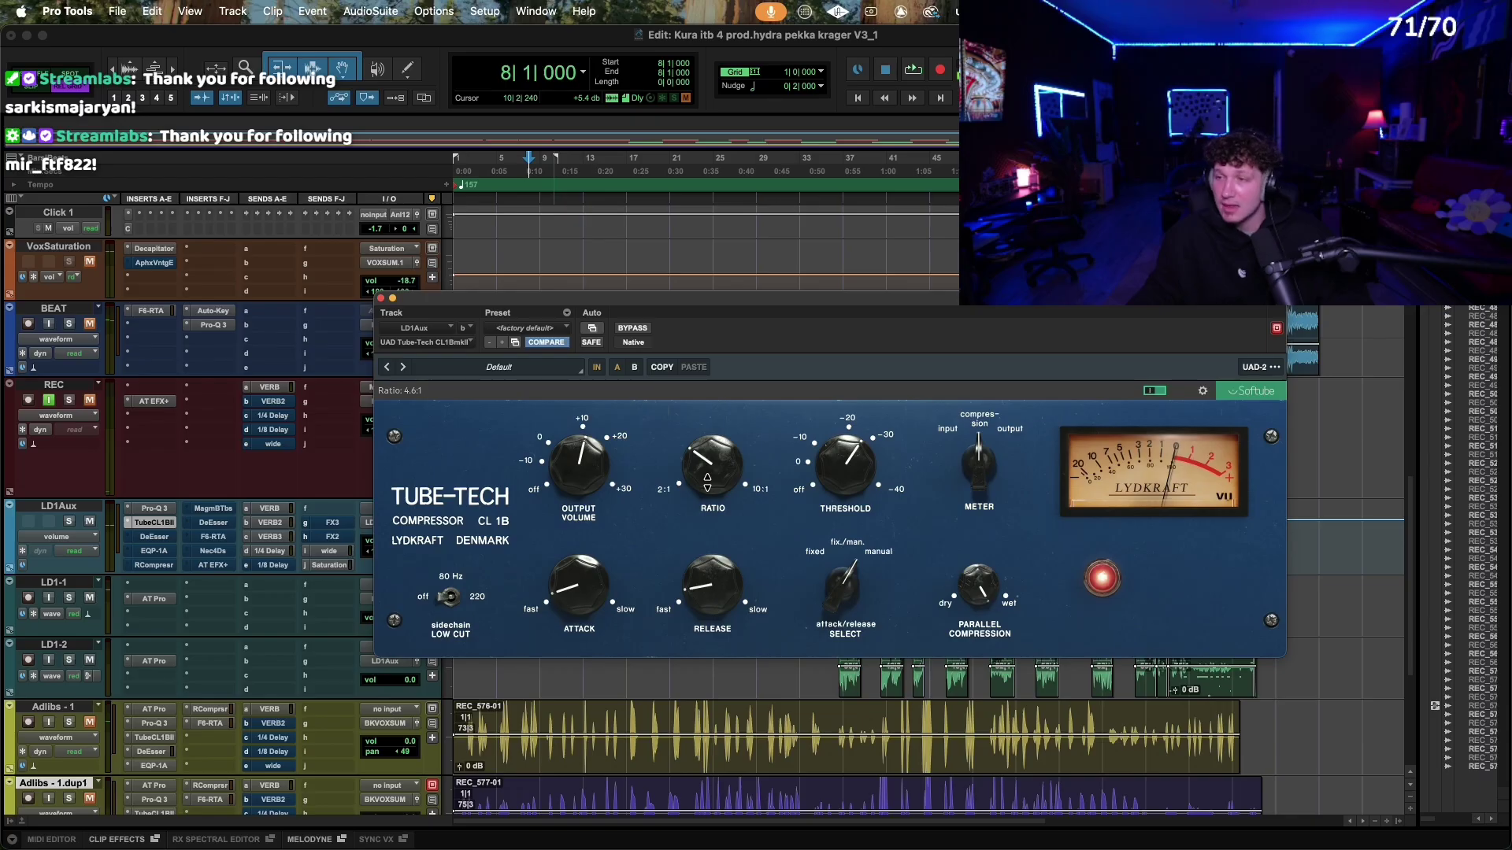
# Step: Raise the ratio to 5.2:1, compare 7.4:1 and 3.9:1 during playback from bar 8, and stop
pyautogui.scroll(6, 711, 467)
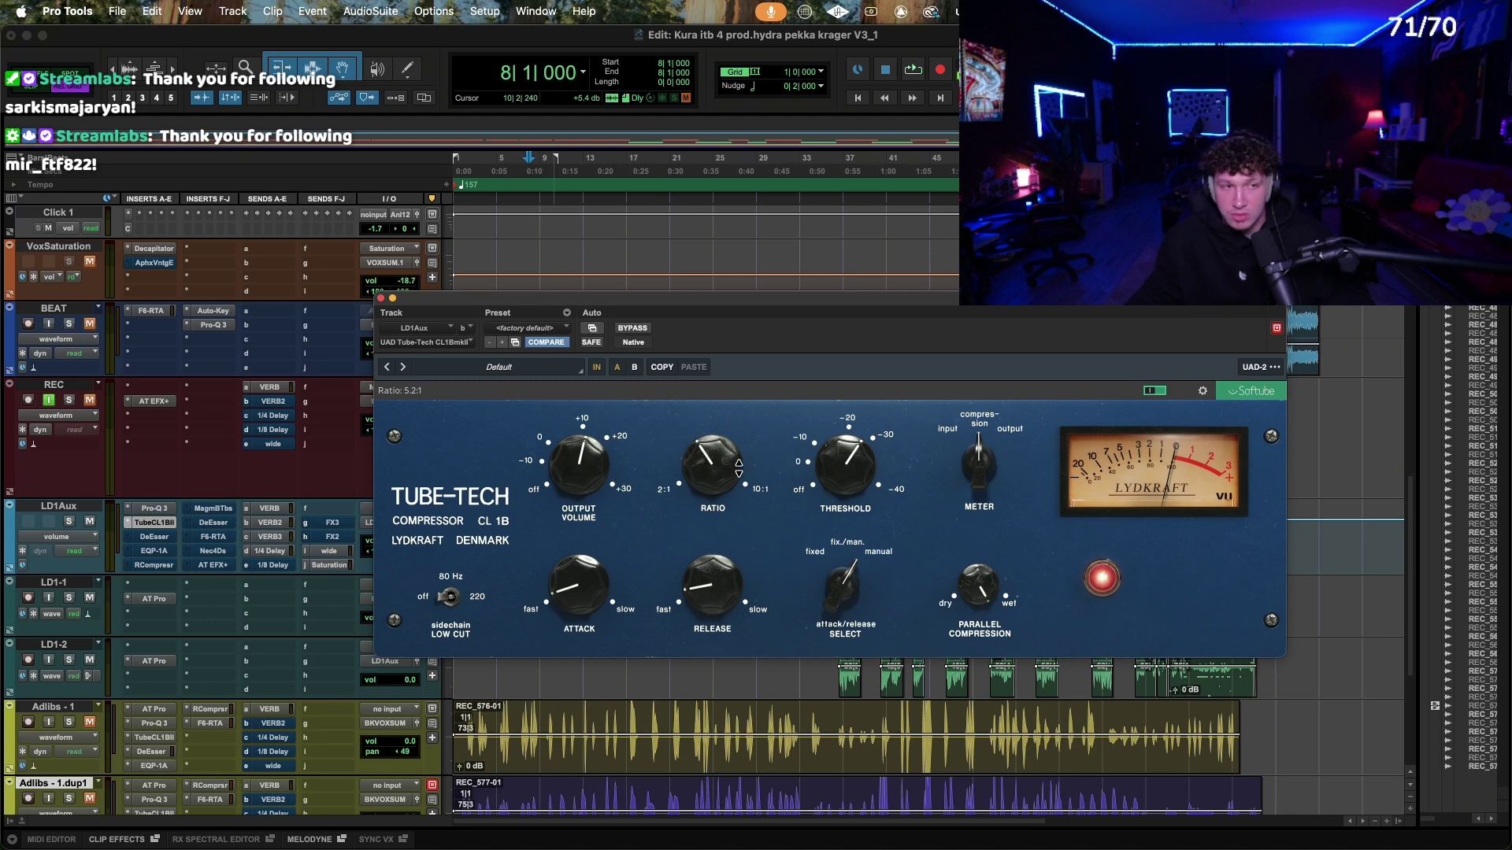
pyautogui.press('space')
pyautogui.moveTo(738, 467); pyautogui.dragTo(739, 445)
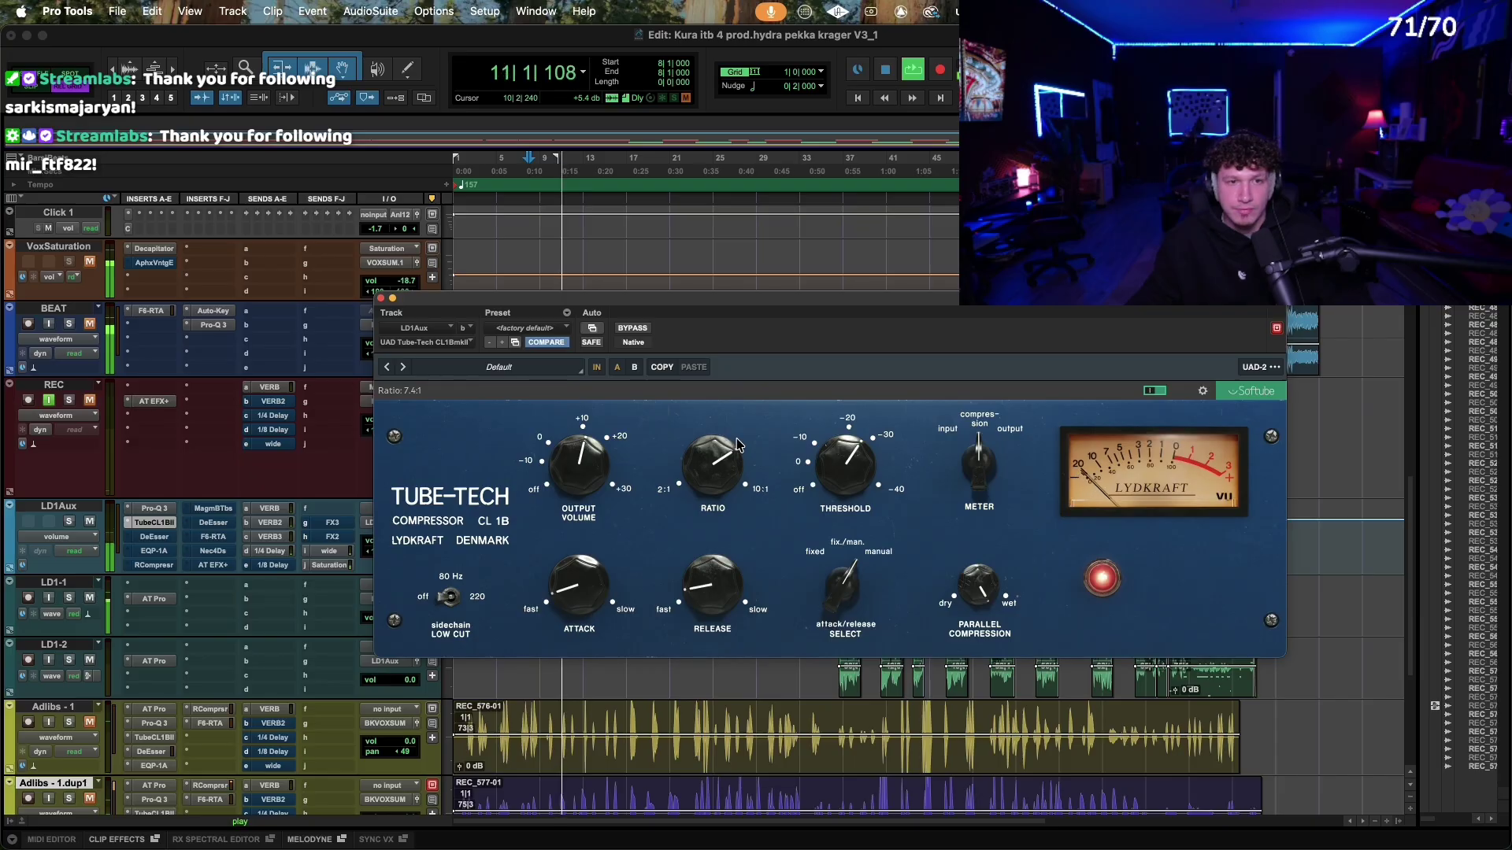
pyautogui.moveTo(739, 445); pyautogui.dragTo(743, 513)
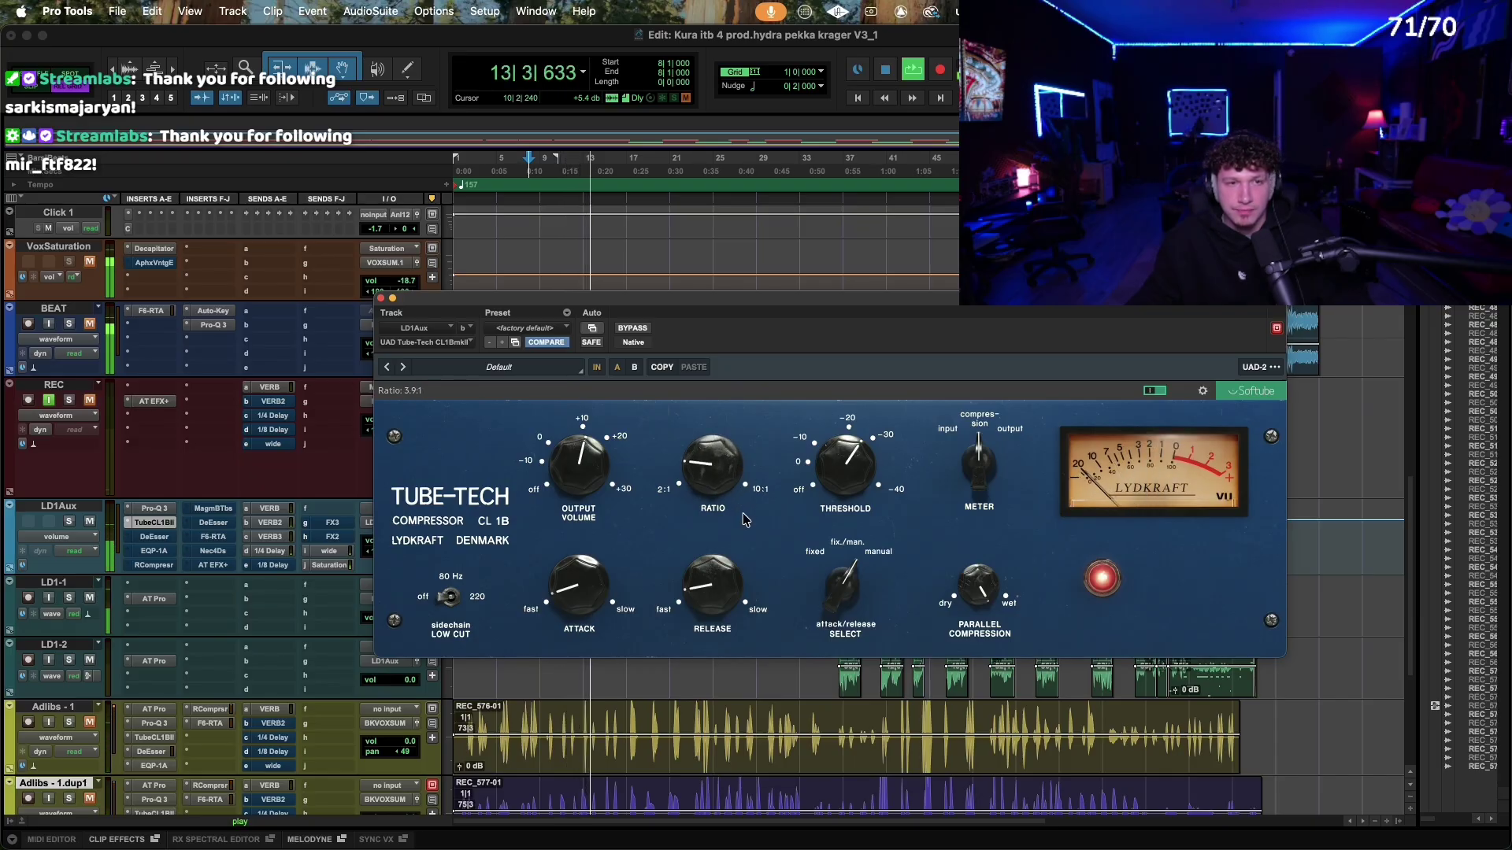
pyautogui.press('space')
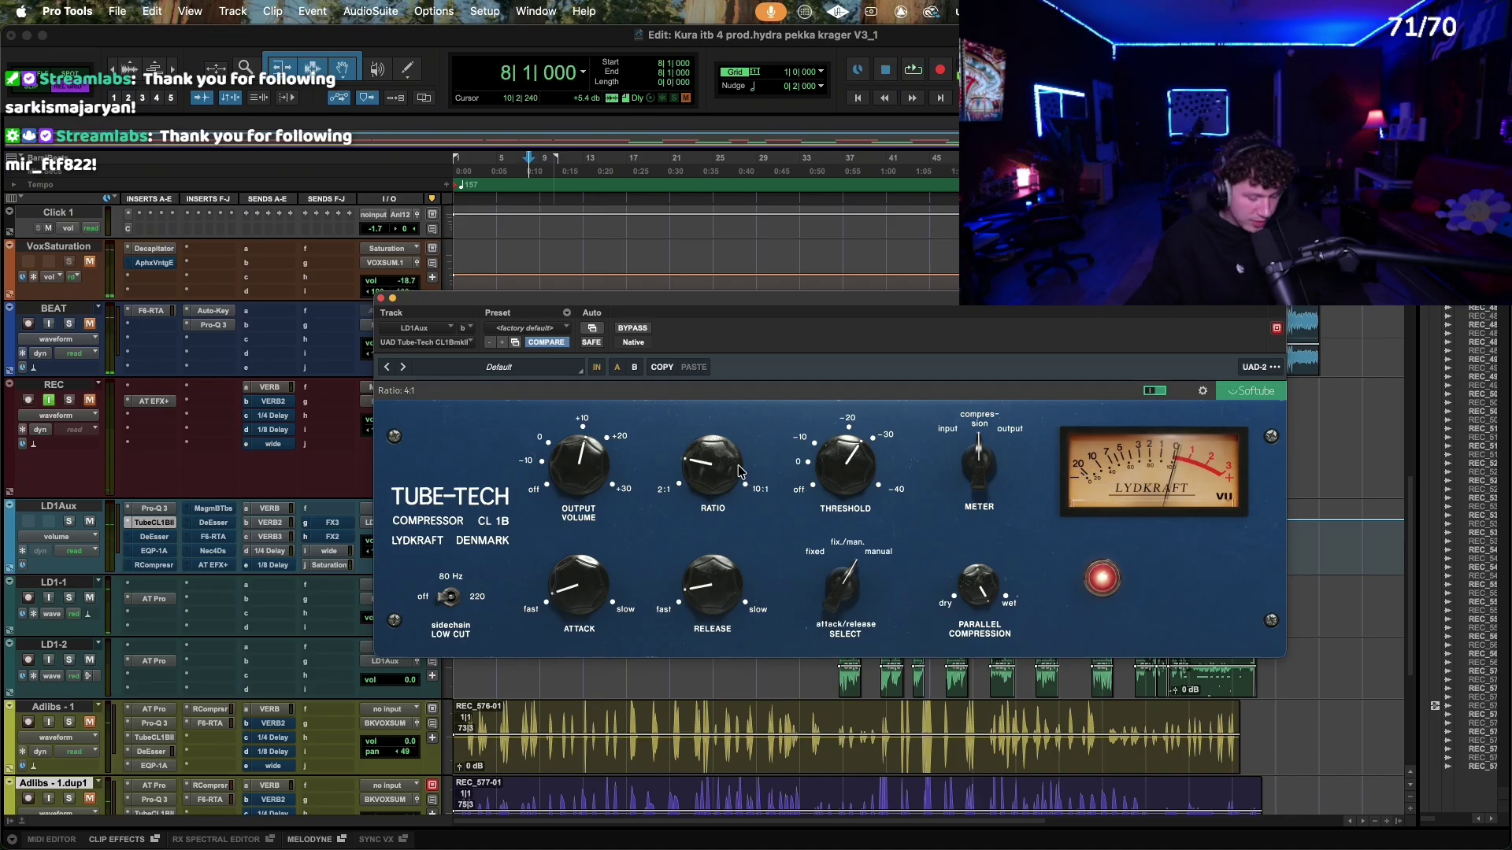
# Step: Return the ratio to its midpoint of 6:1 and shift the compressor's plug-in window slightly
pyautogui.moveTo(743, 471); pyautogui.dragTo(743, 453)
pyautogui.moveTo(714, 309); pyautogui.dragTo(706, 303)
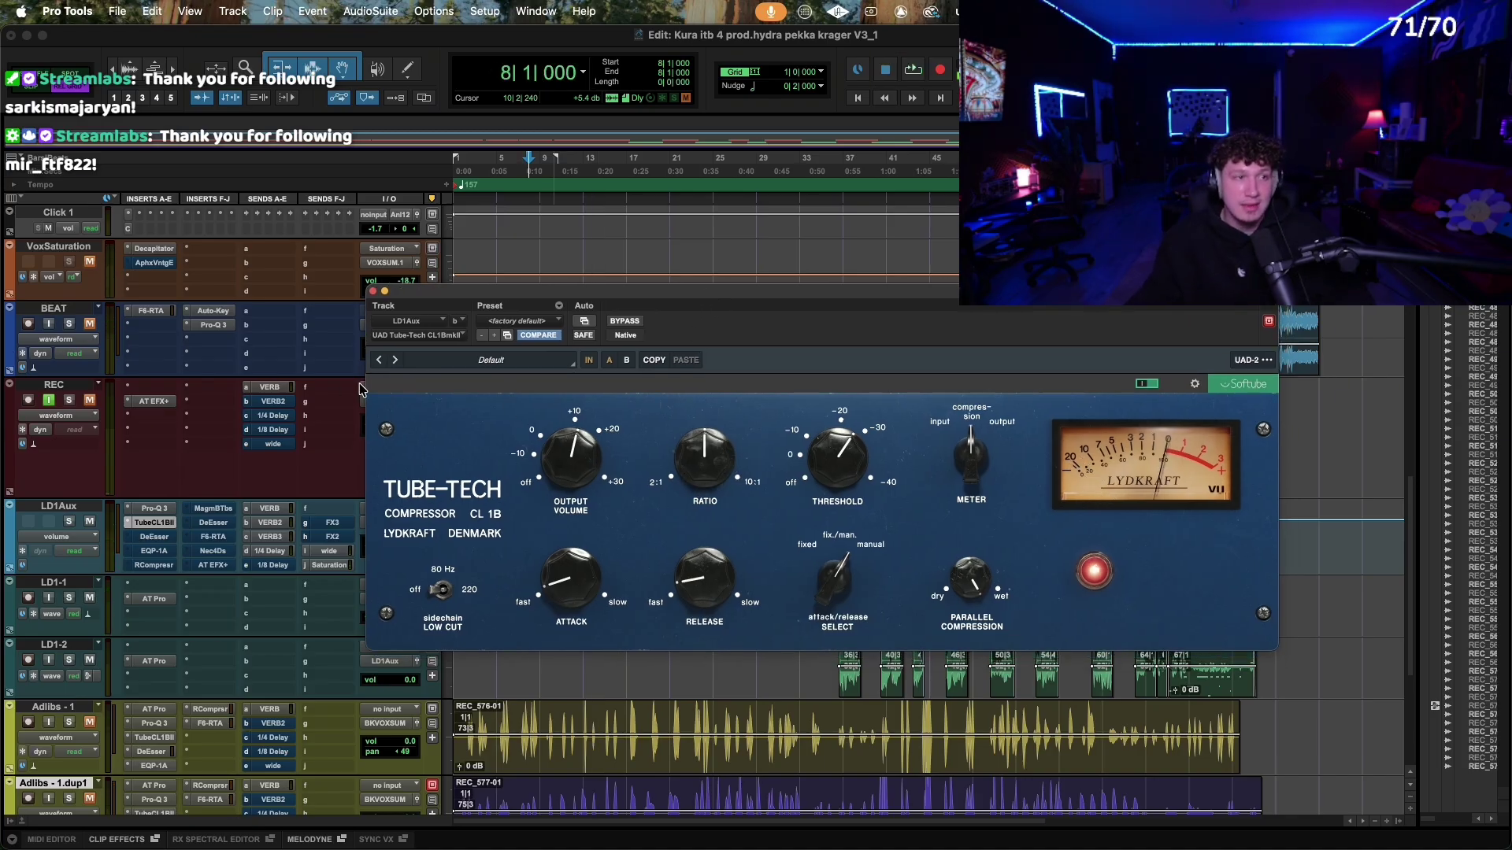
# Step: Lower the compressor's parallel compression from fully wet to 65%, then 56%, and bring it to the midpoint
pyautogui.moveTo(687, 452)
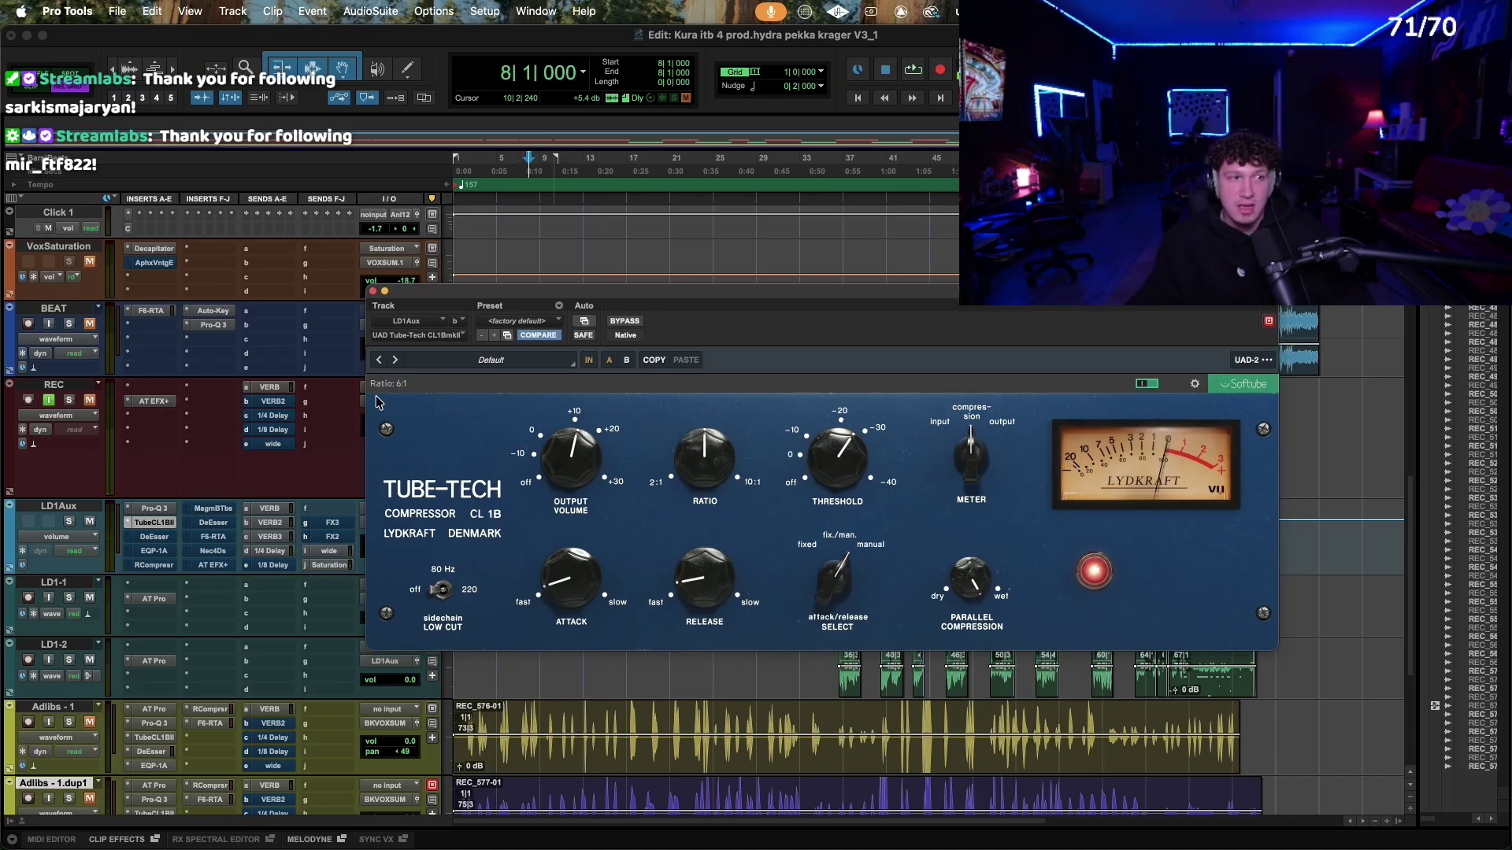
pyautogui.moveTo(994, 612)
pyautogui.moveTo(977, 591); pyautogui.dragTo(974, 641)
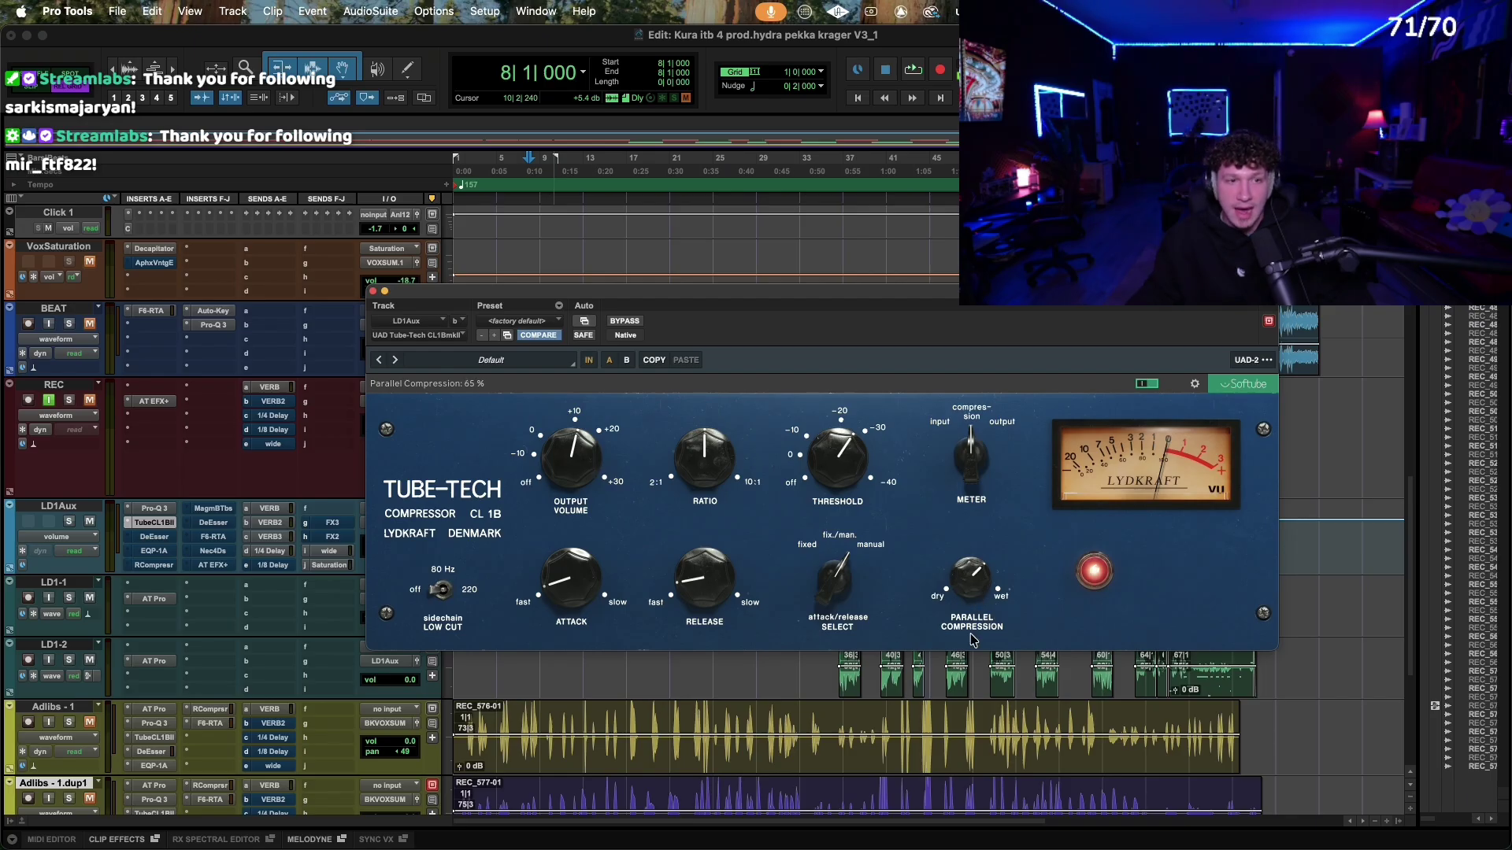
pyautogui.moveTo(981, 567)
pyautogui.mouseDown()
pyautogui.moveTo(986, 640)
pyautogui.moveTo(982, 585)
pyautogui.mouseUp()
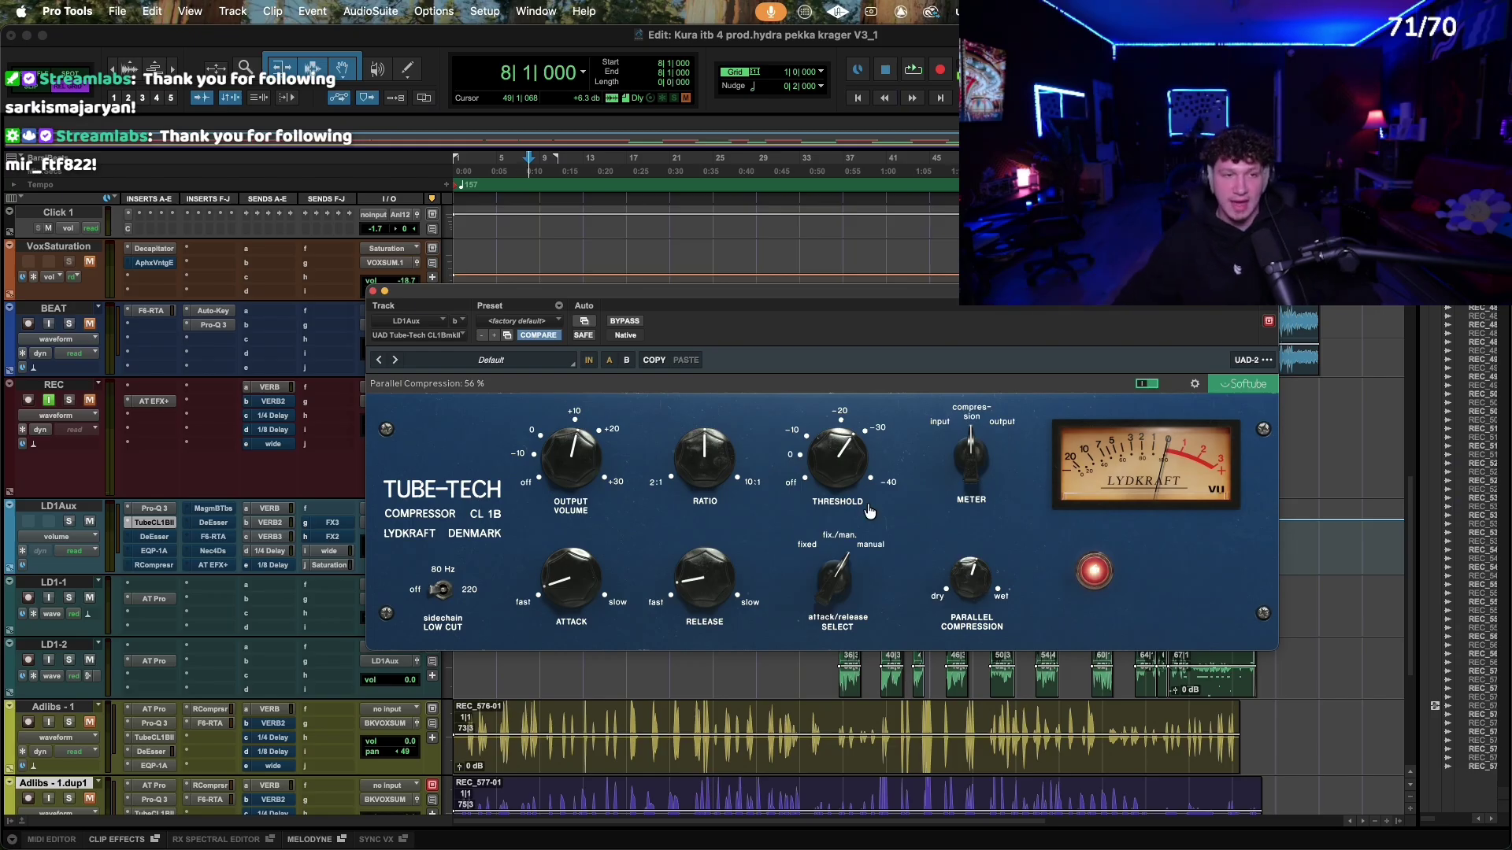
pyautogui.moveTo(982, 585); pyautogui.dragTo(995, 603)
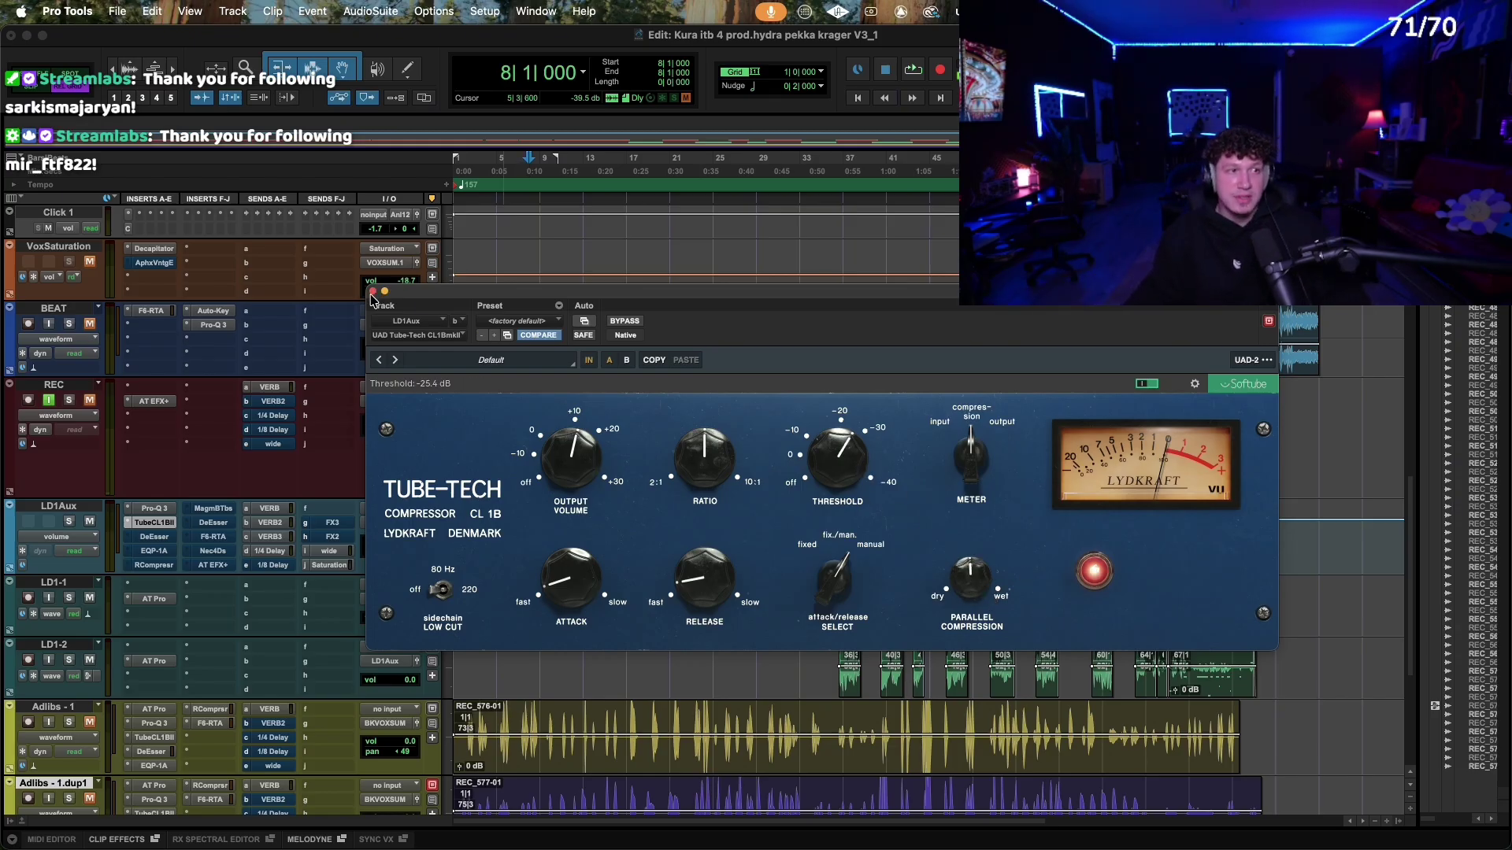
# Step: Reposition the compressor's plug-in window, set the attack to 1.9, and turn the release to its midpoint
pyautogui.moveTo(372, 300); pyautogui.dragTo(302, 318)
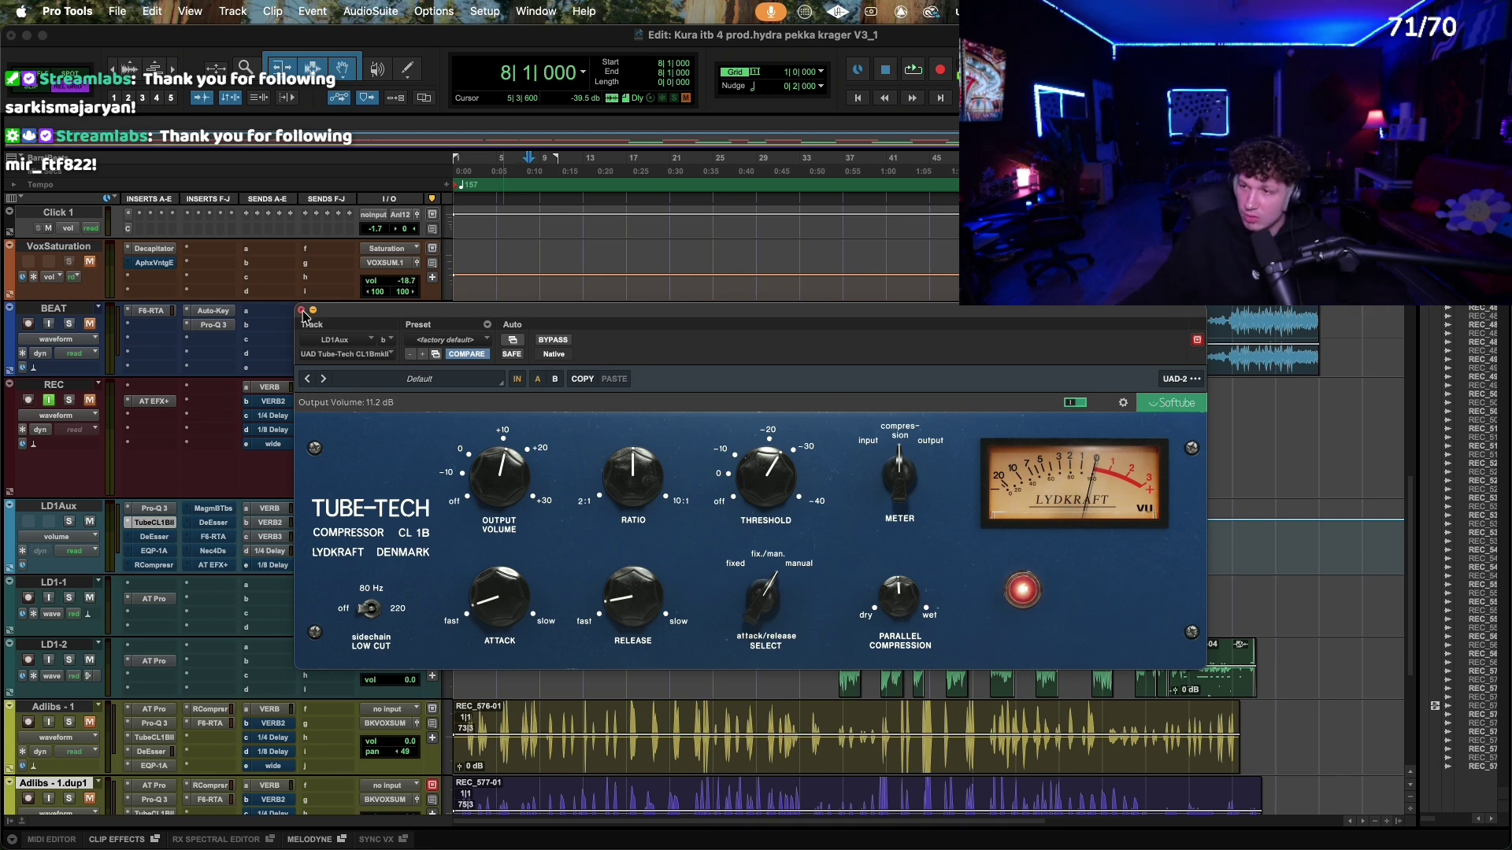
pyautogui.moveTo(391, 316); pyautogui.dragTo(388, 297)
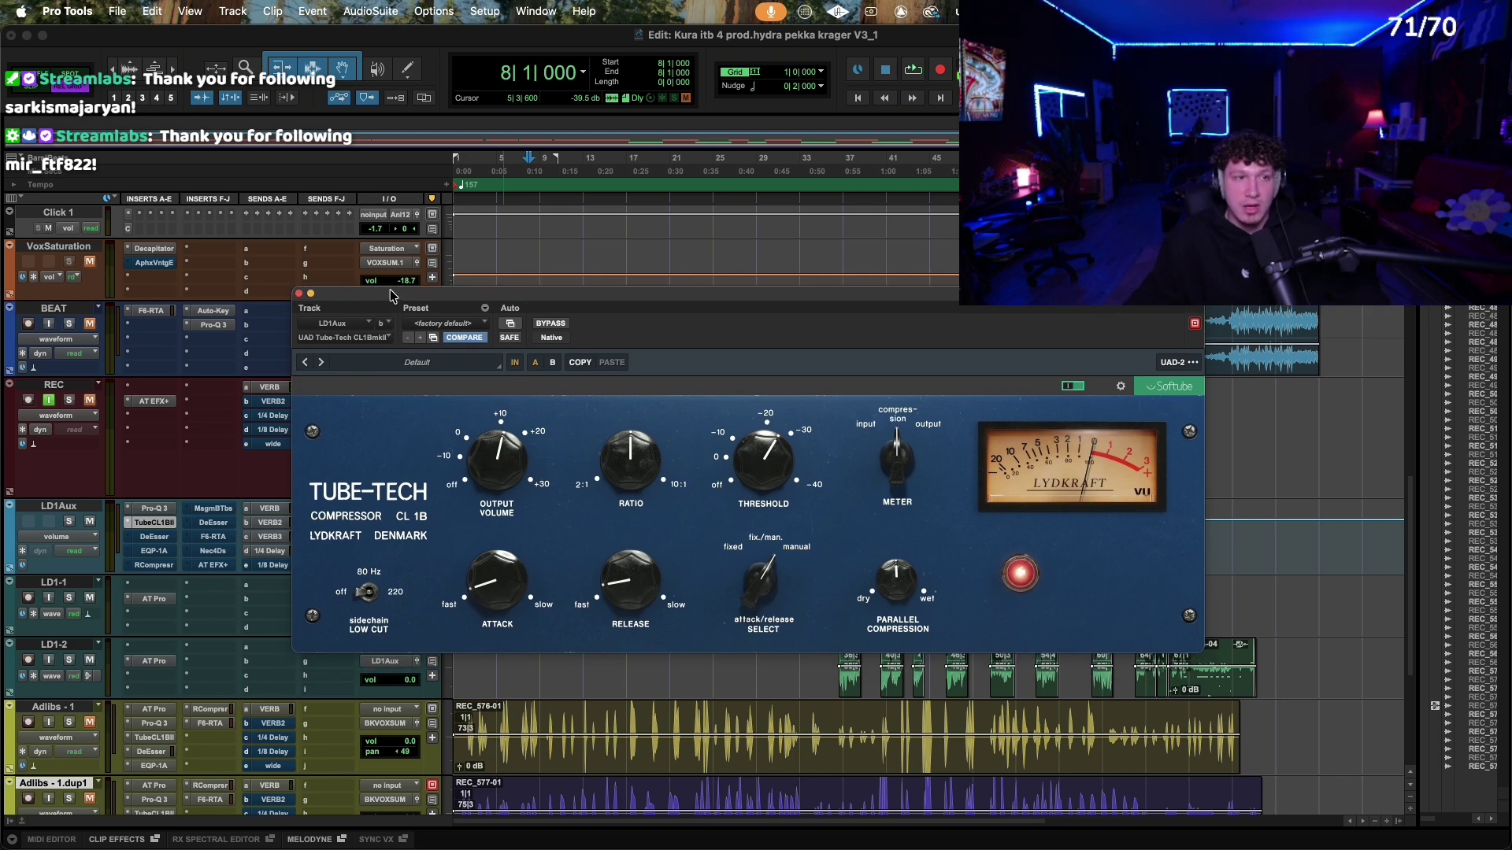
pyautogui.moveTo(499, 295); pyautogui.dragTo(471, 304)
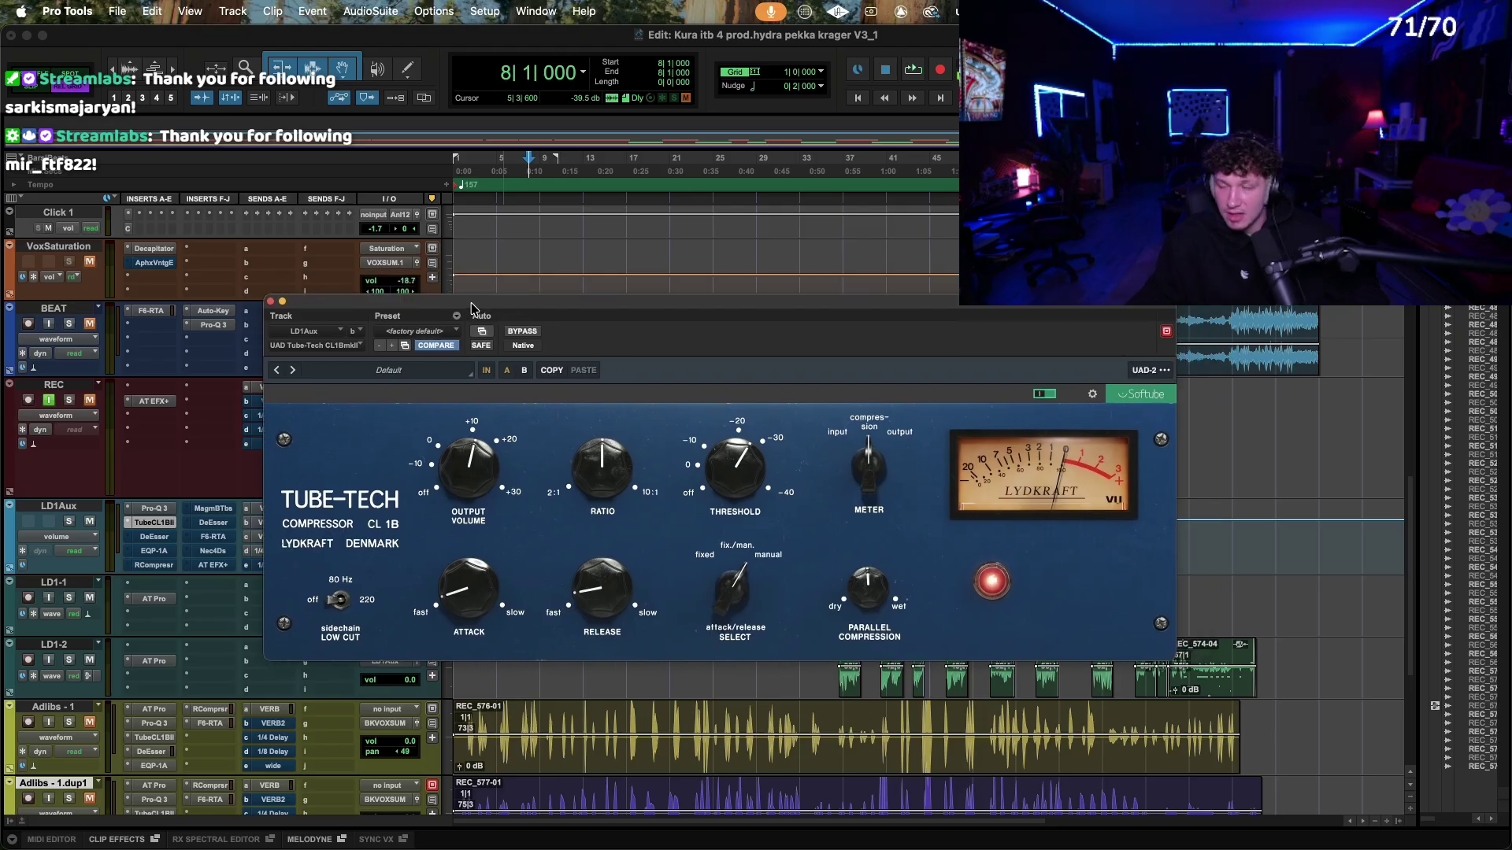
pyautogui.moveTo(496, 606)
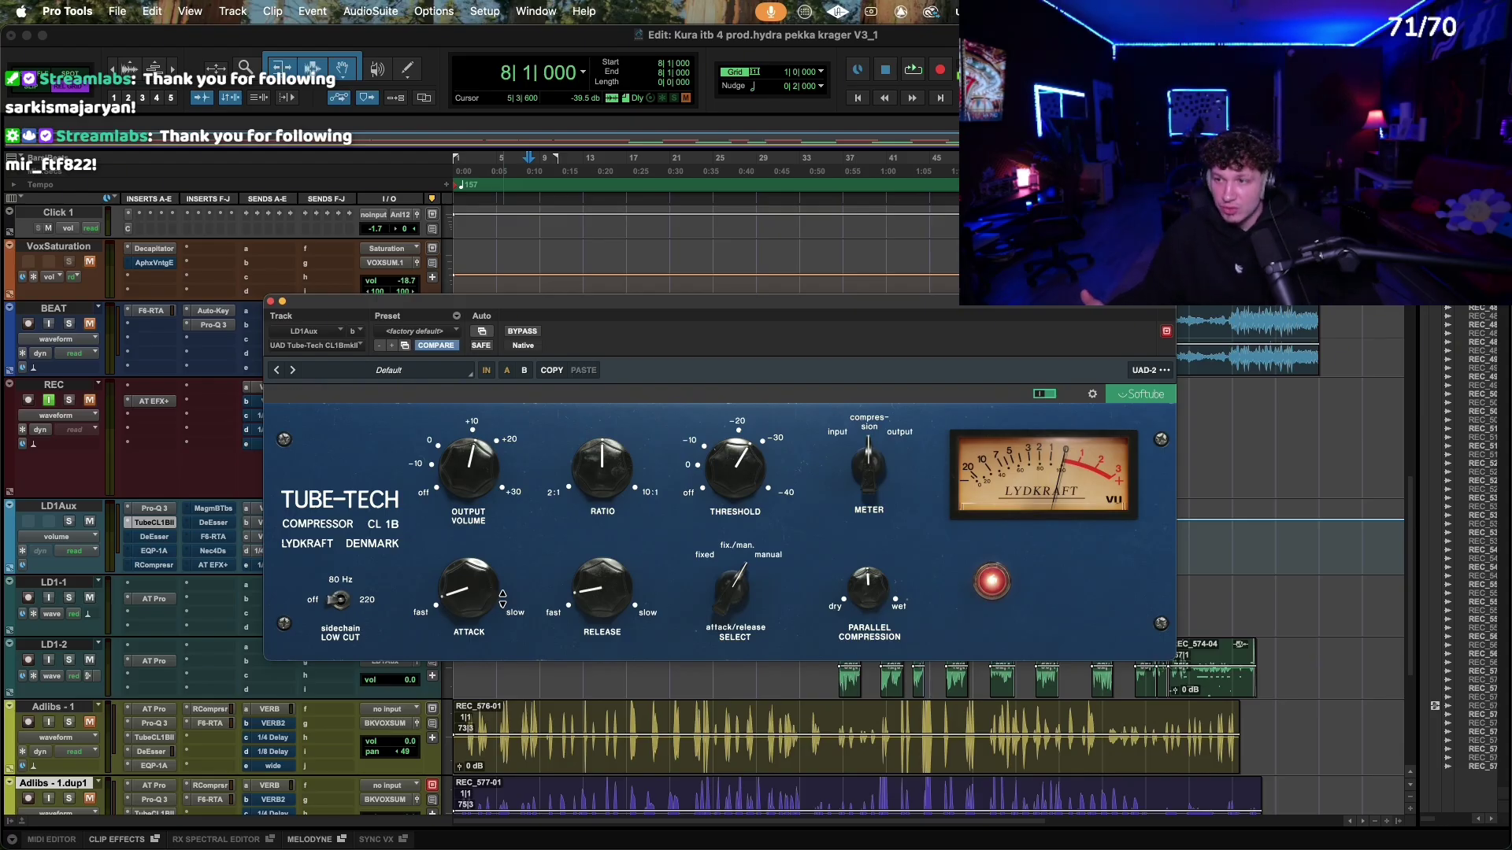
pyautogui.moveTo(584, 313); pyautogui.dragTo(583, 307)
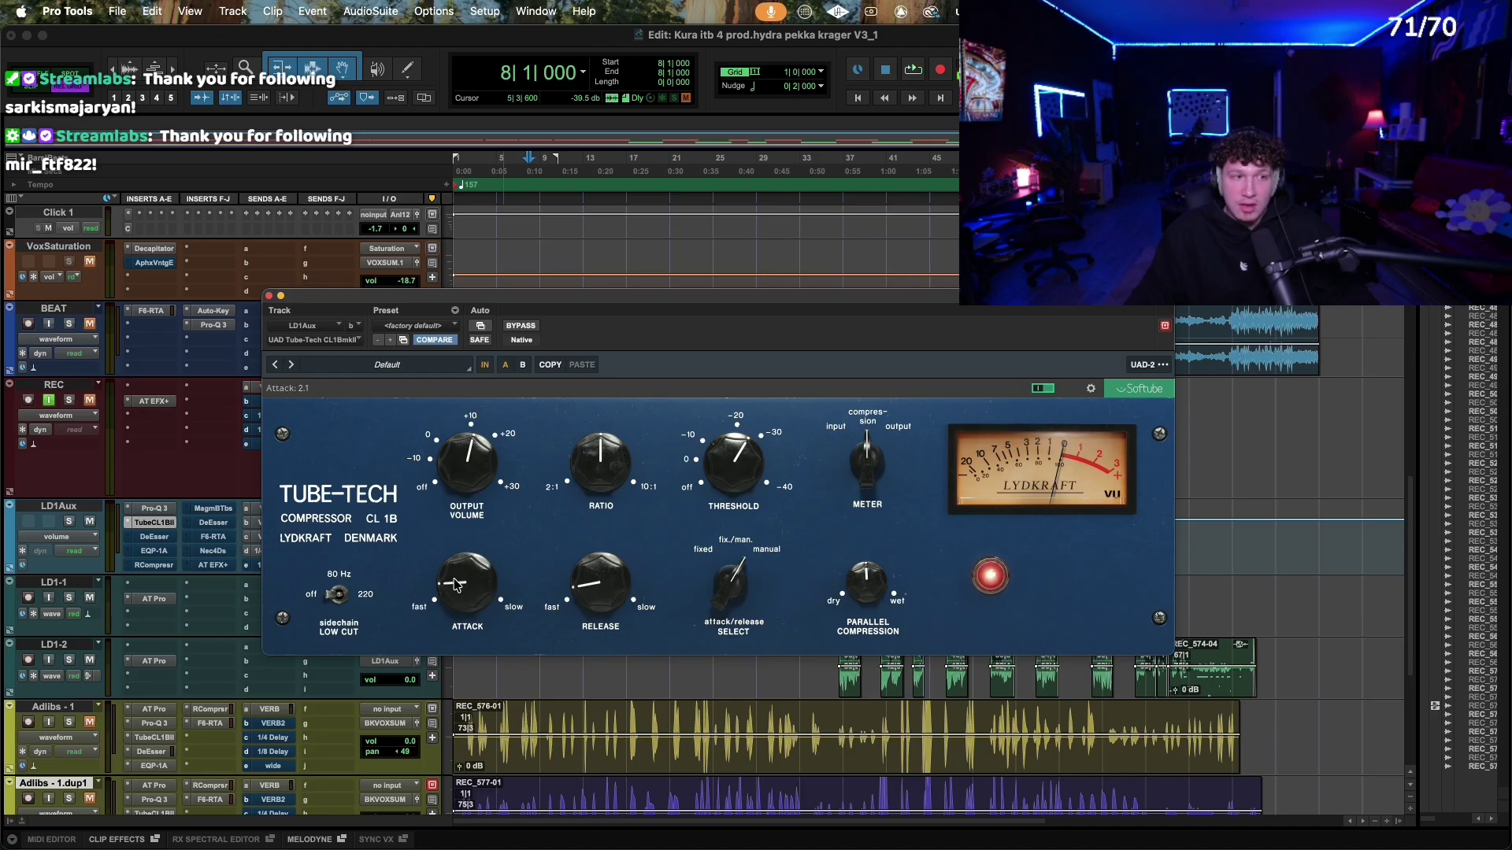
pyautogui.moveTo(484, 591); pyautogui.dragTo(457, 587)
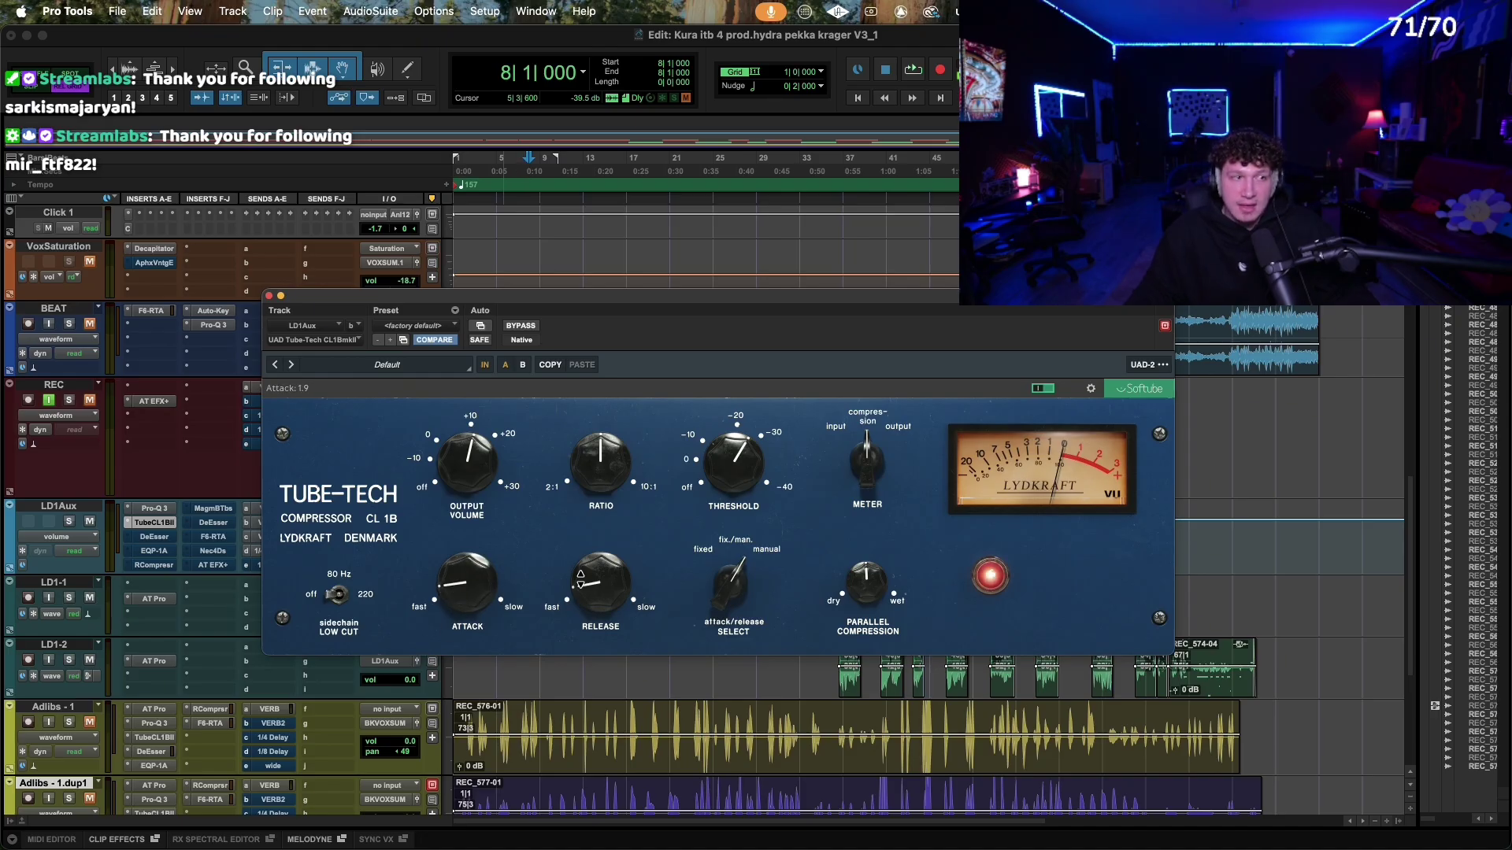
pyautogui.moveTo(584, 577); pyautogui.dragTo(599, 543)
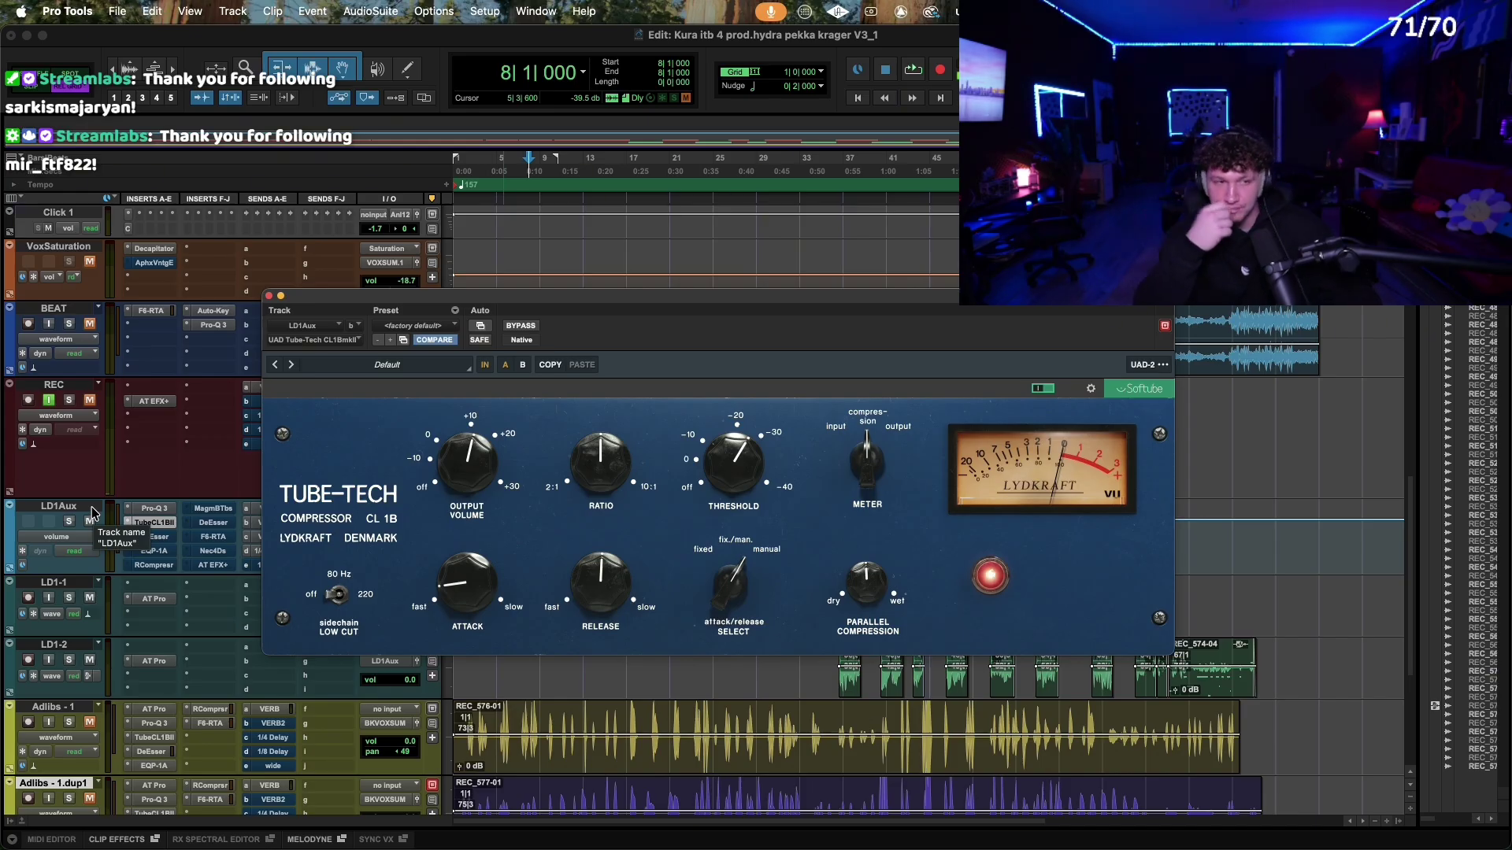
# Step: Close the Tube-Tech window, browse the import options as far as Session Data, and leave without choosing one
pyautogui.click(269, 297)
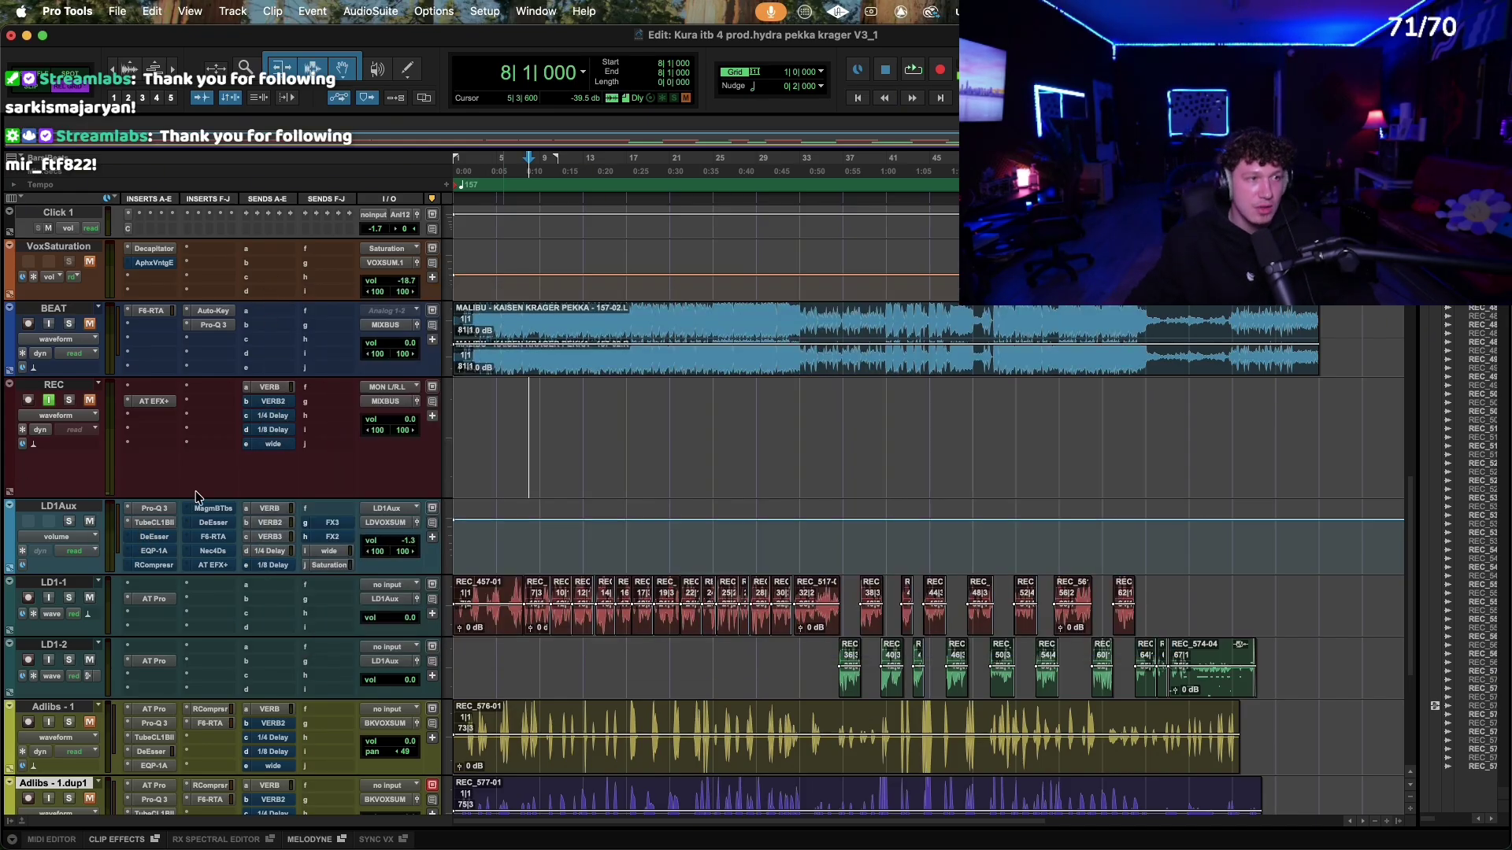
pyautogui.click(117, 11)
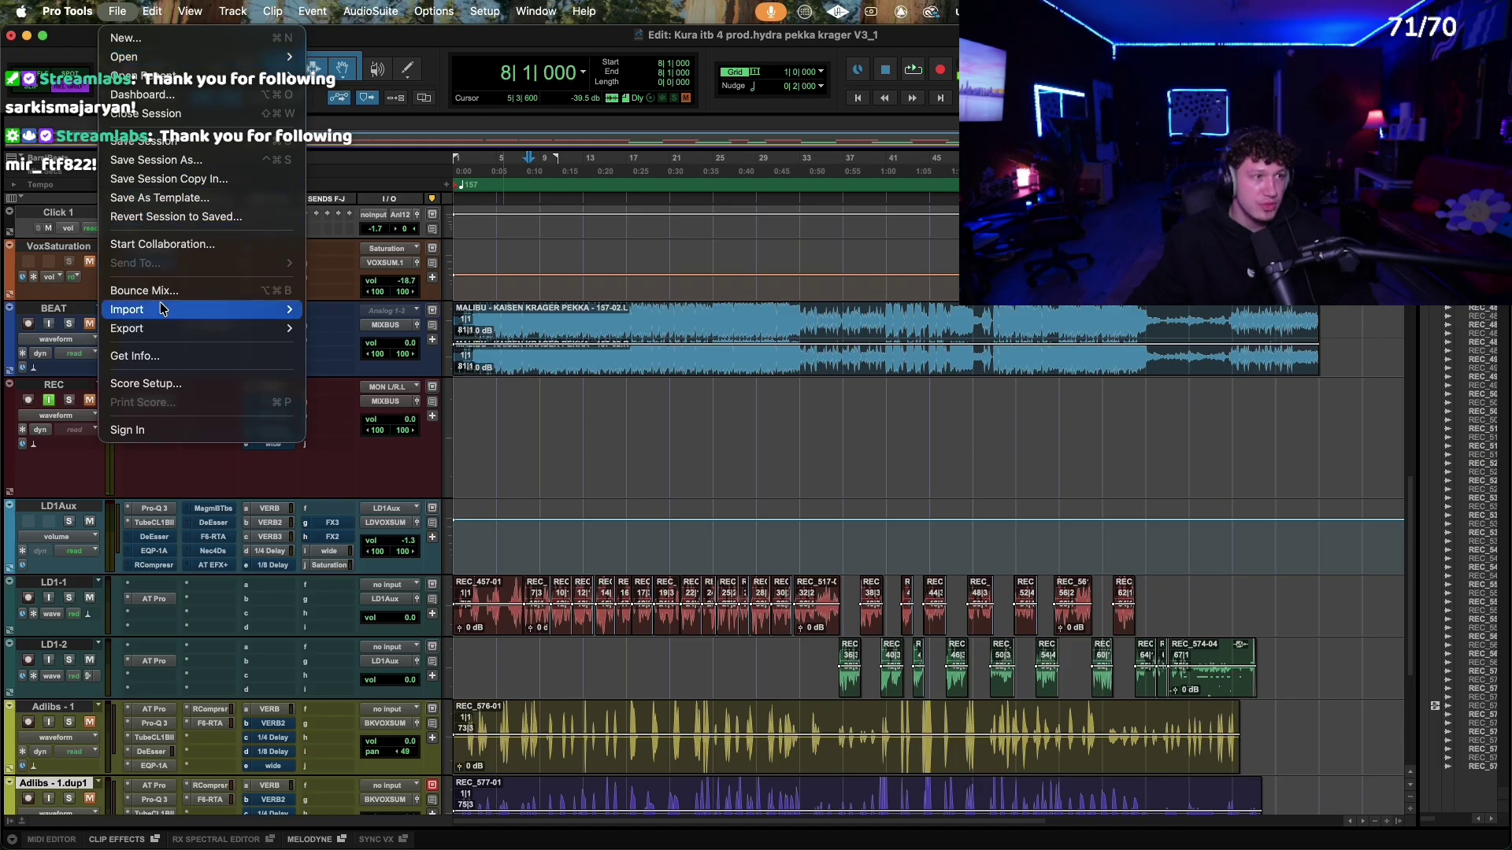
pyautogui.moveTo(205, 309)
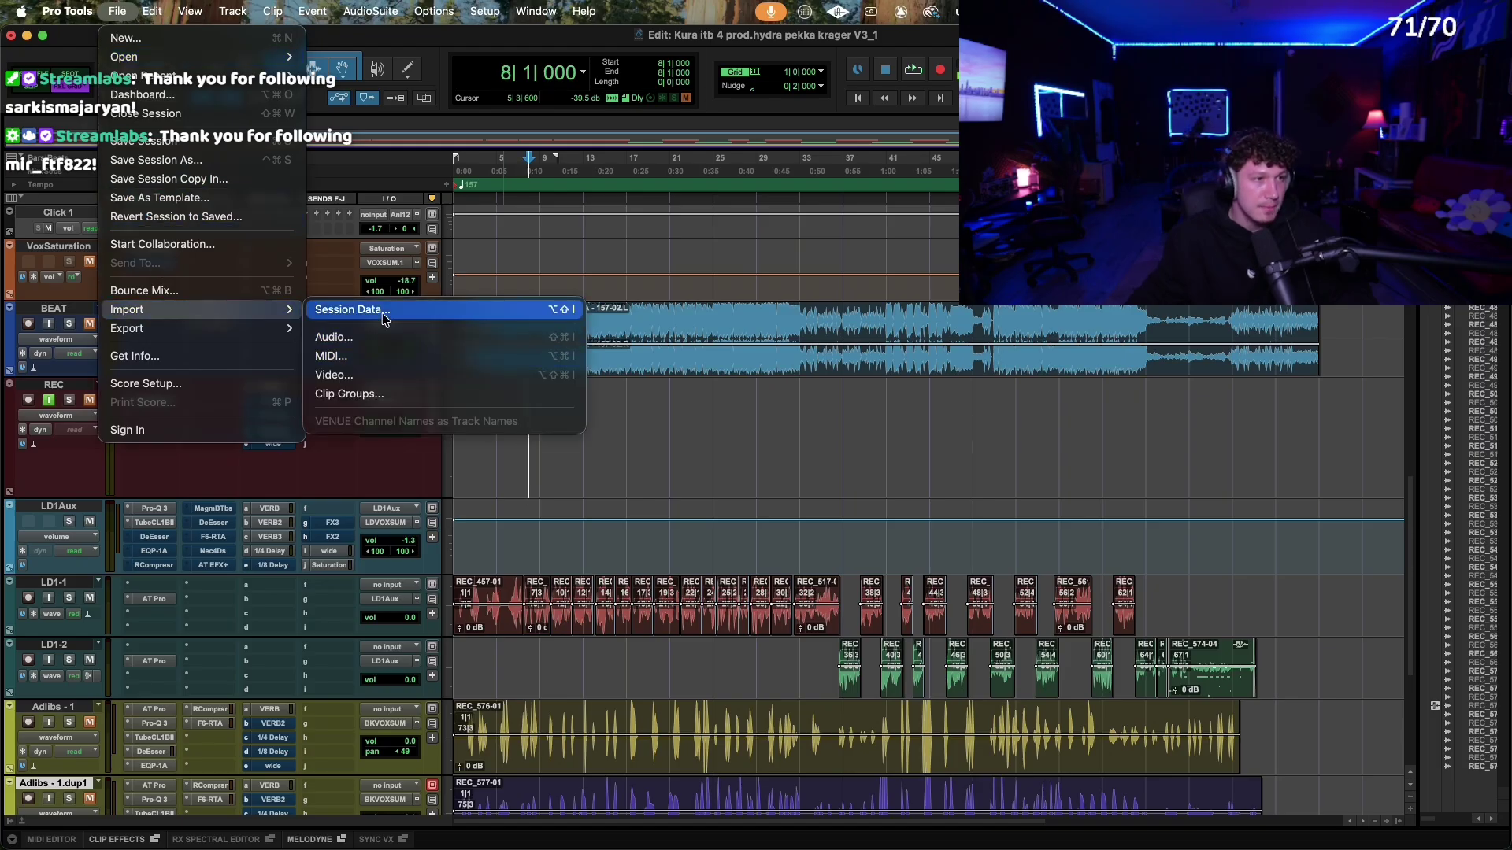
pyautogui.press('Escape')
# Step: Inspect the LD1Aux insert chain from Pro-Q 3 through Tube-Tech, EQP-1A, Magma BB Tubes and F6-RTA to RCompressor, and close the plug-in window
pyautogui.scroll(-1, 201, 518)
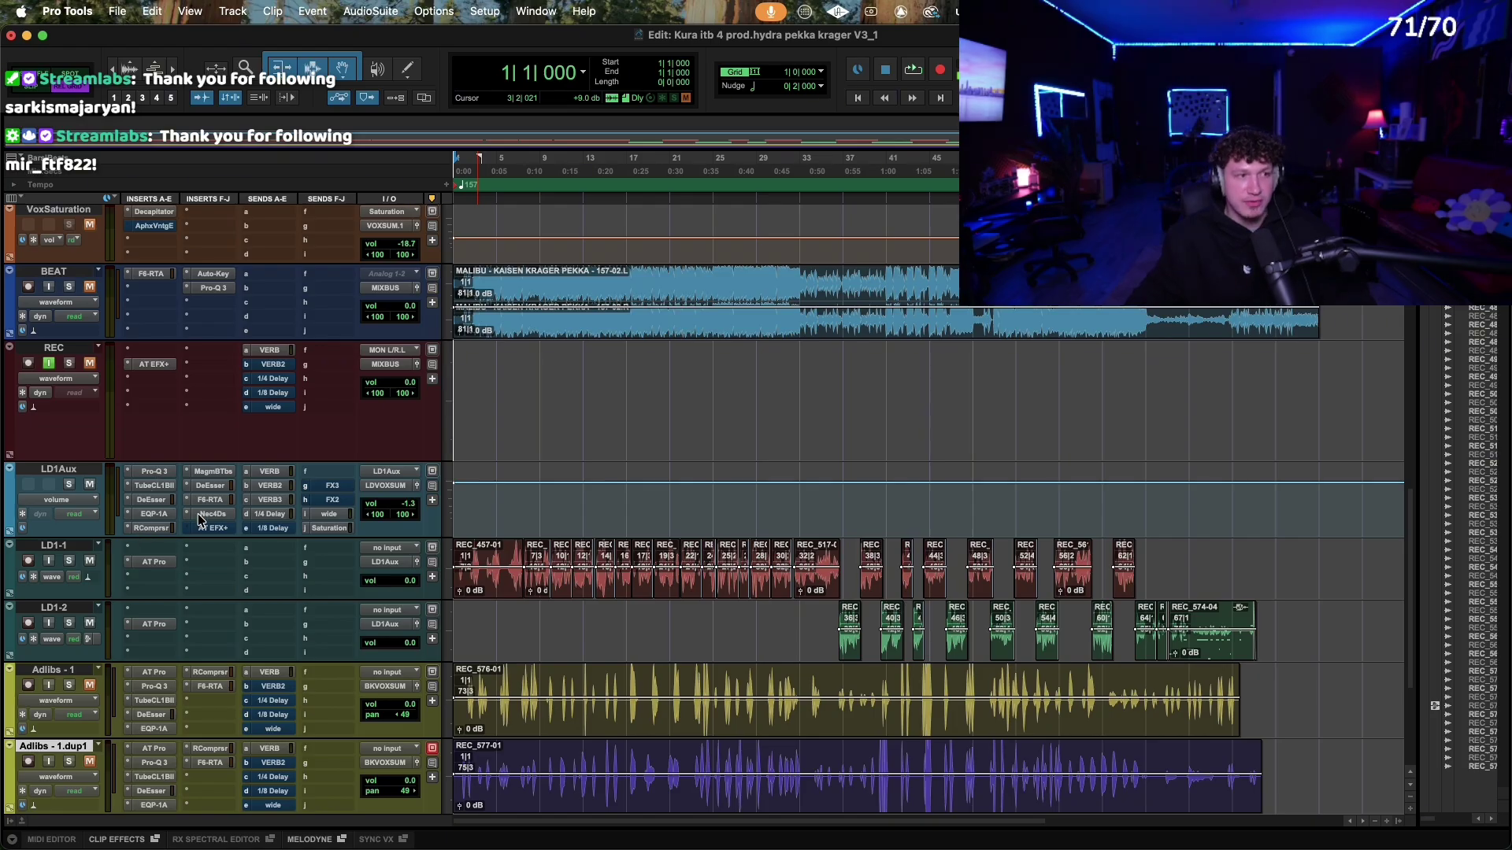
pyautogui.click(157, 472)
pyautogui.click(155, 485)
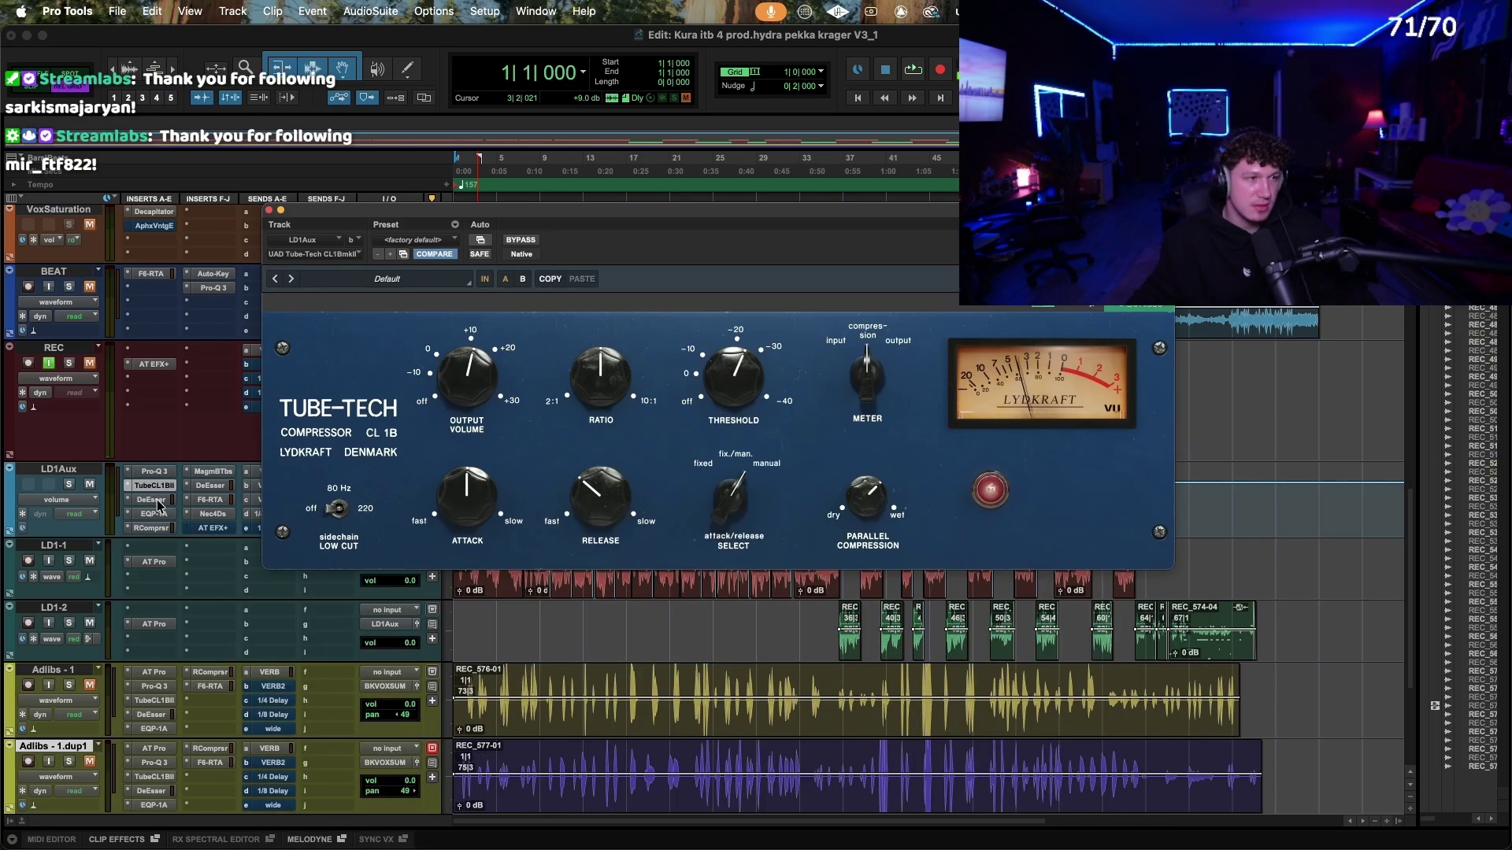
pyautogui.click(157, 501)
pyautogui.click(154, 513)
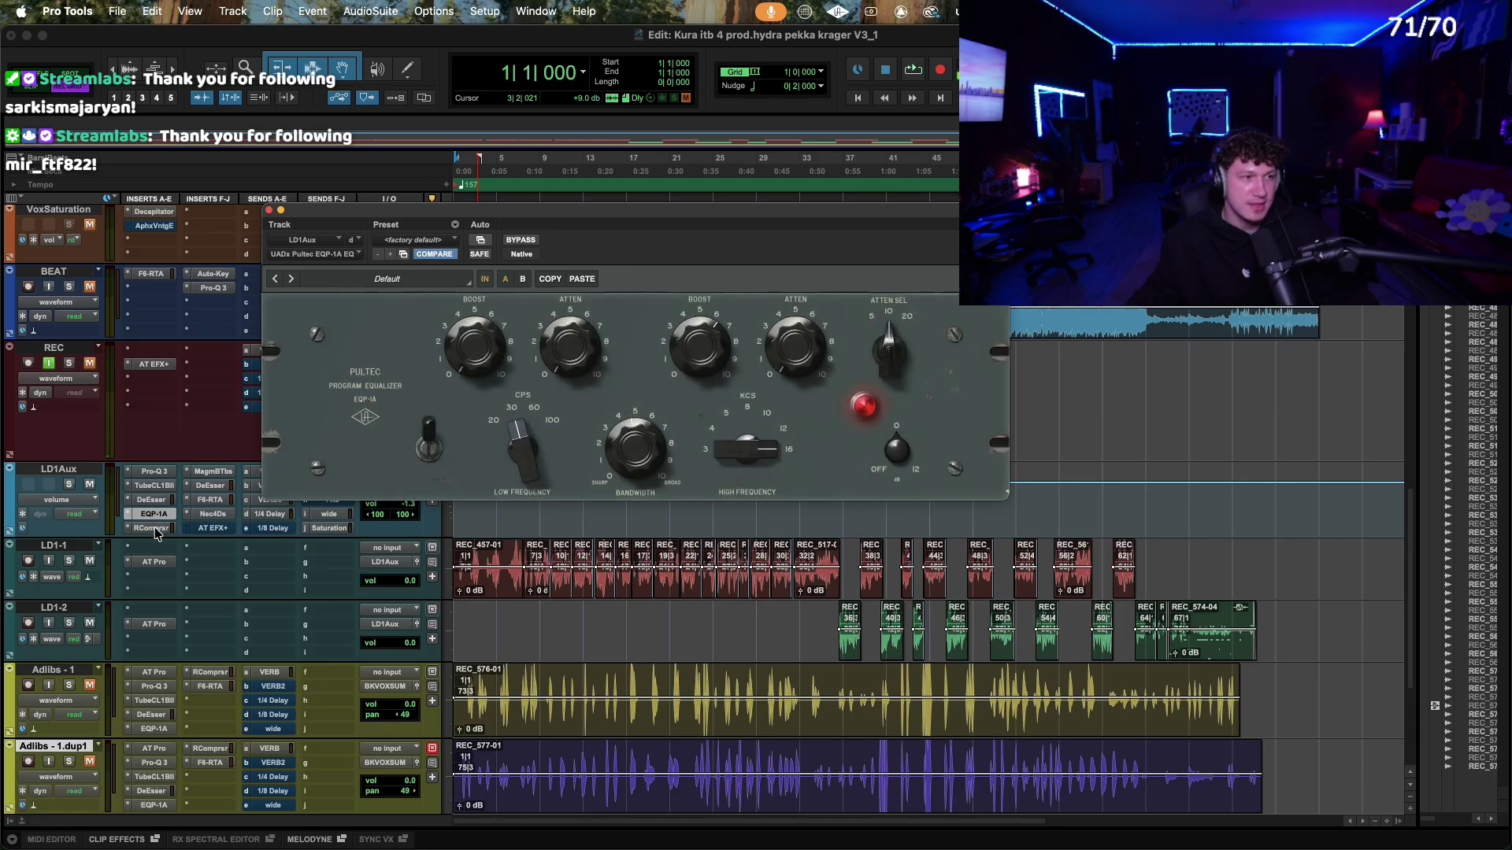
pyautogui.click(156, 528)
pyautogui.click(210, 473)
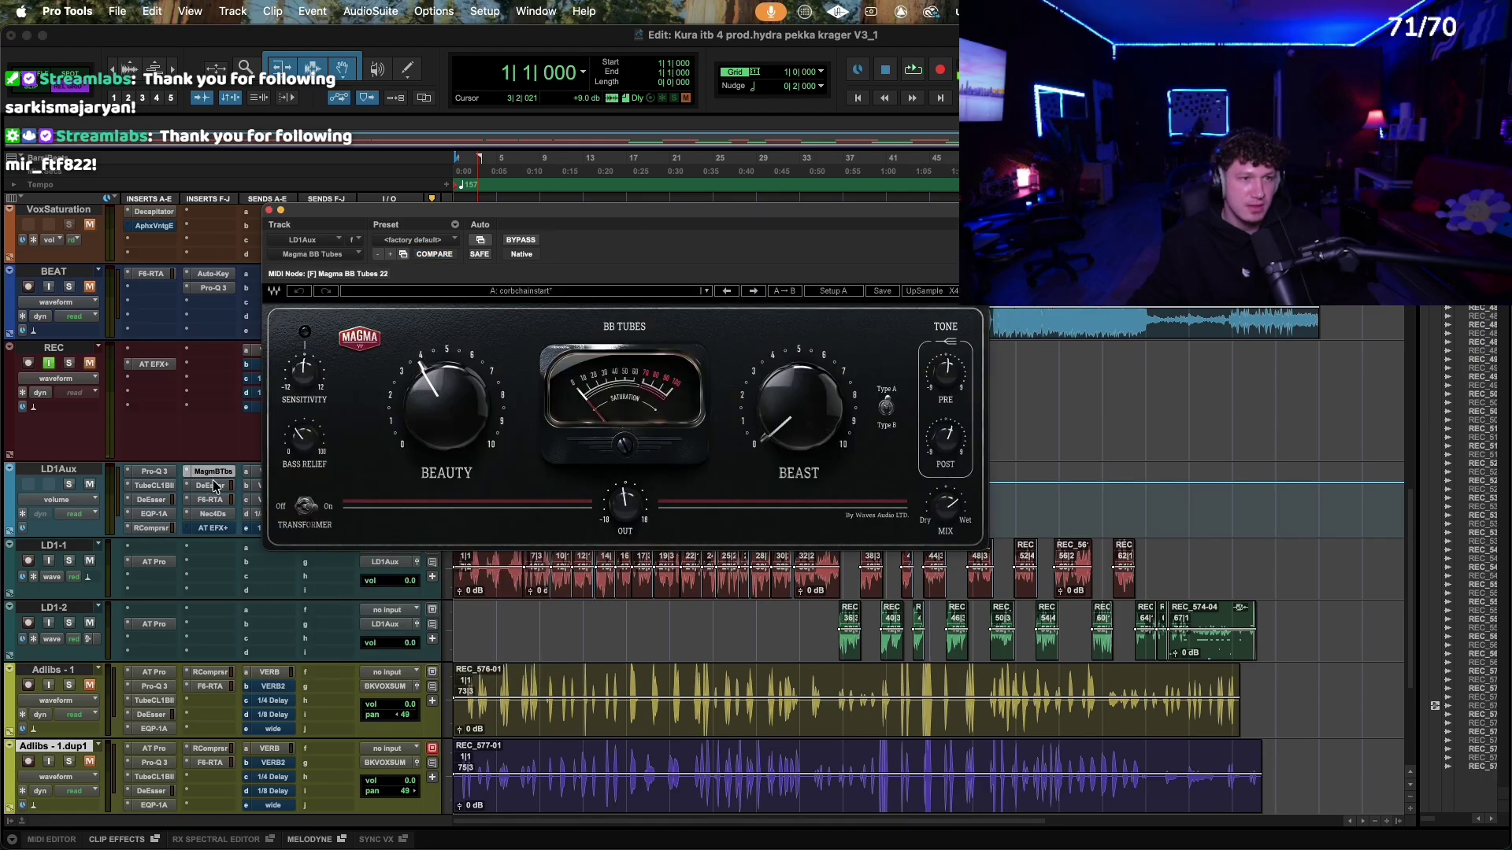
pyautogui.click(213, 486)
pyautogui.click(209, 498)
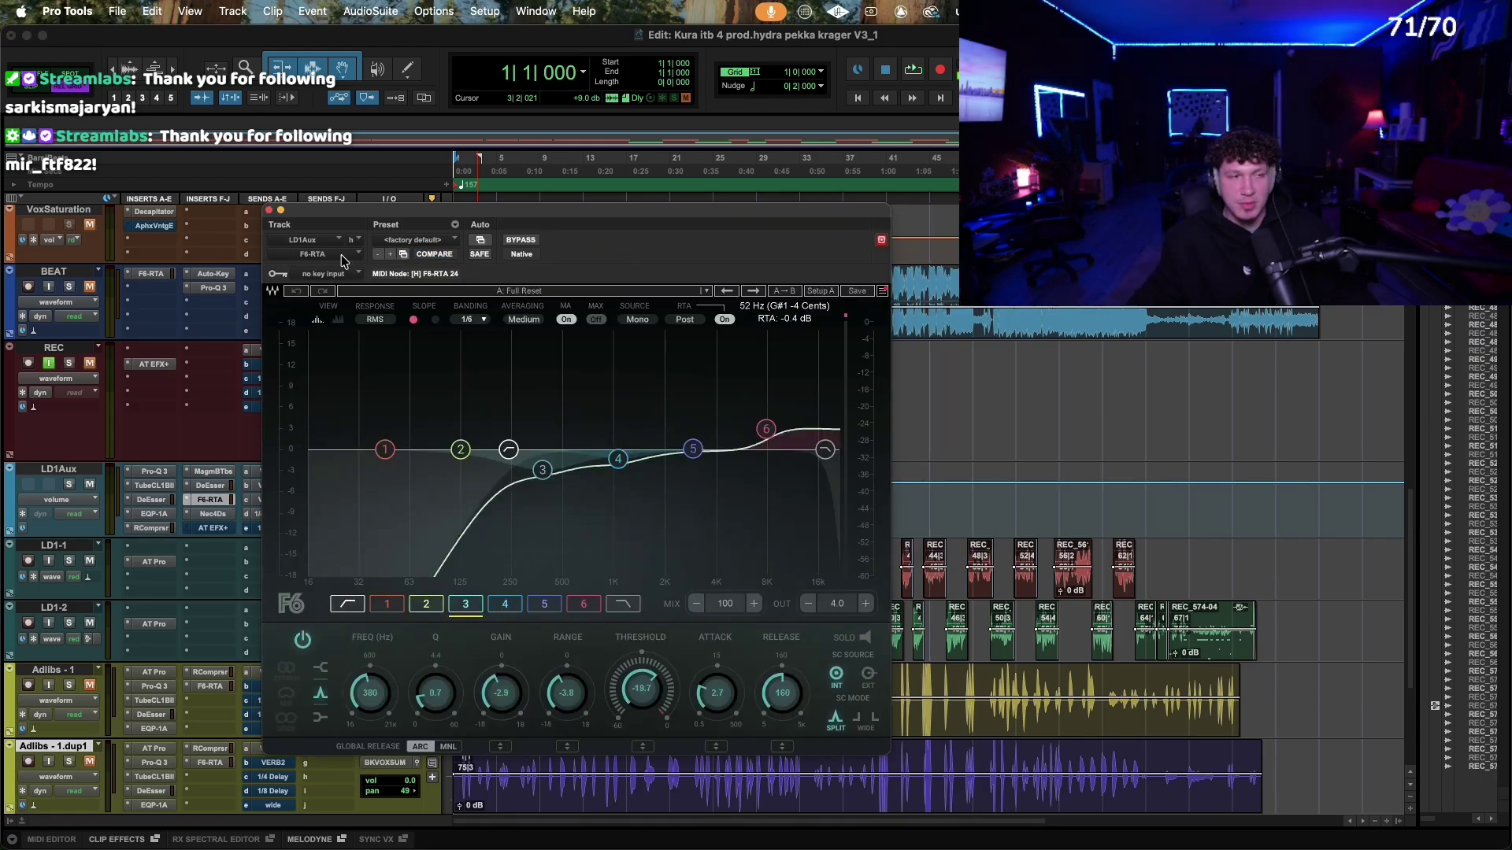
pyautogui.moveTo(312, 216); pyautogui.dragTo(347, 212)
pyautogui.click(152, 527)
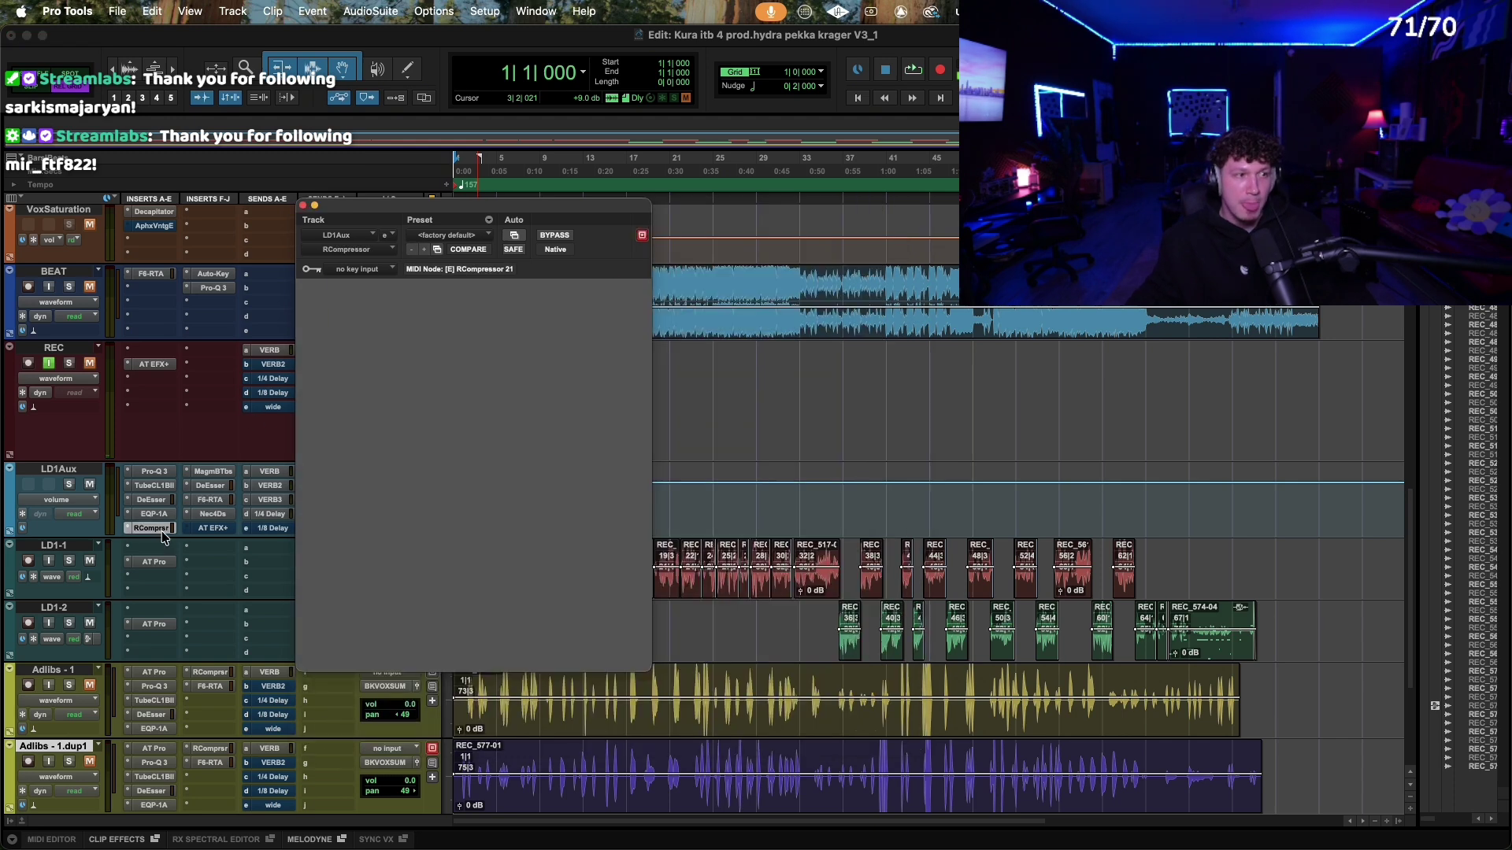
pyautogui.click(303, 206)
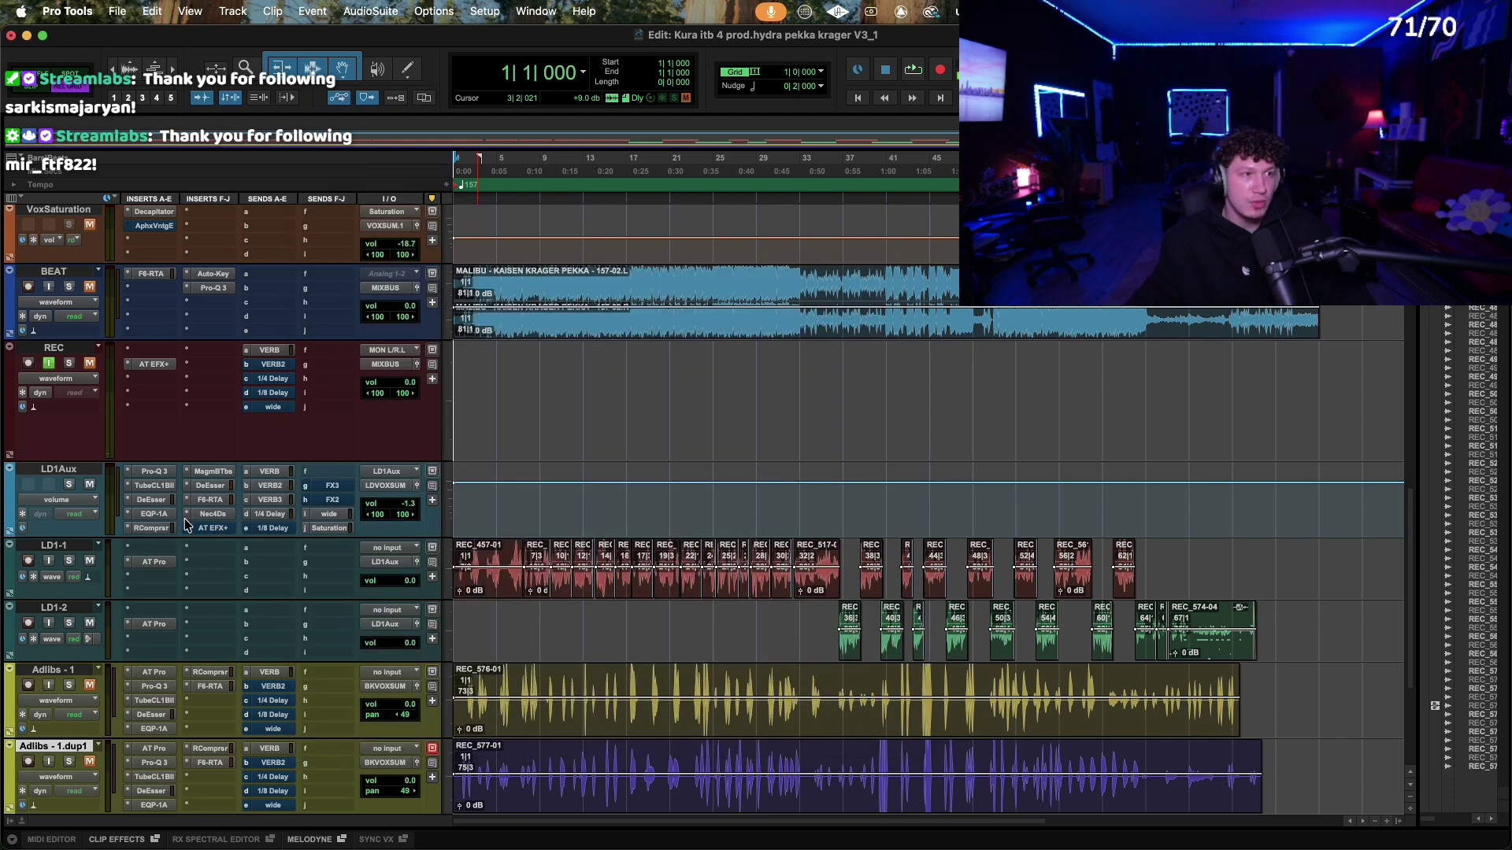
# Step: Reopen the Tube-Tech compressor on LD1Aux, play the vocal from bar 10, stop, and review the attack and release settings
pyautogui.click(154, 486)
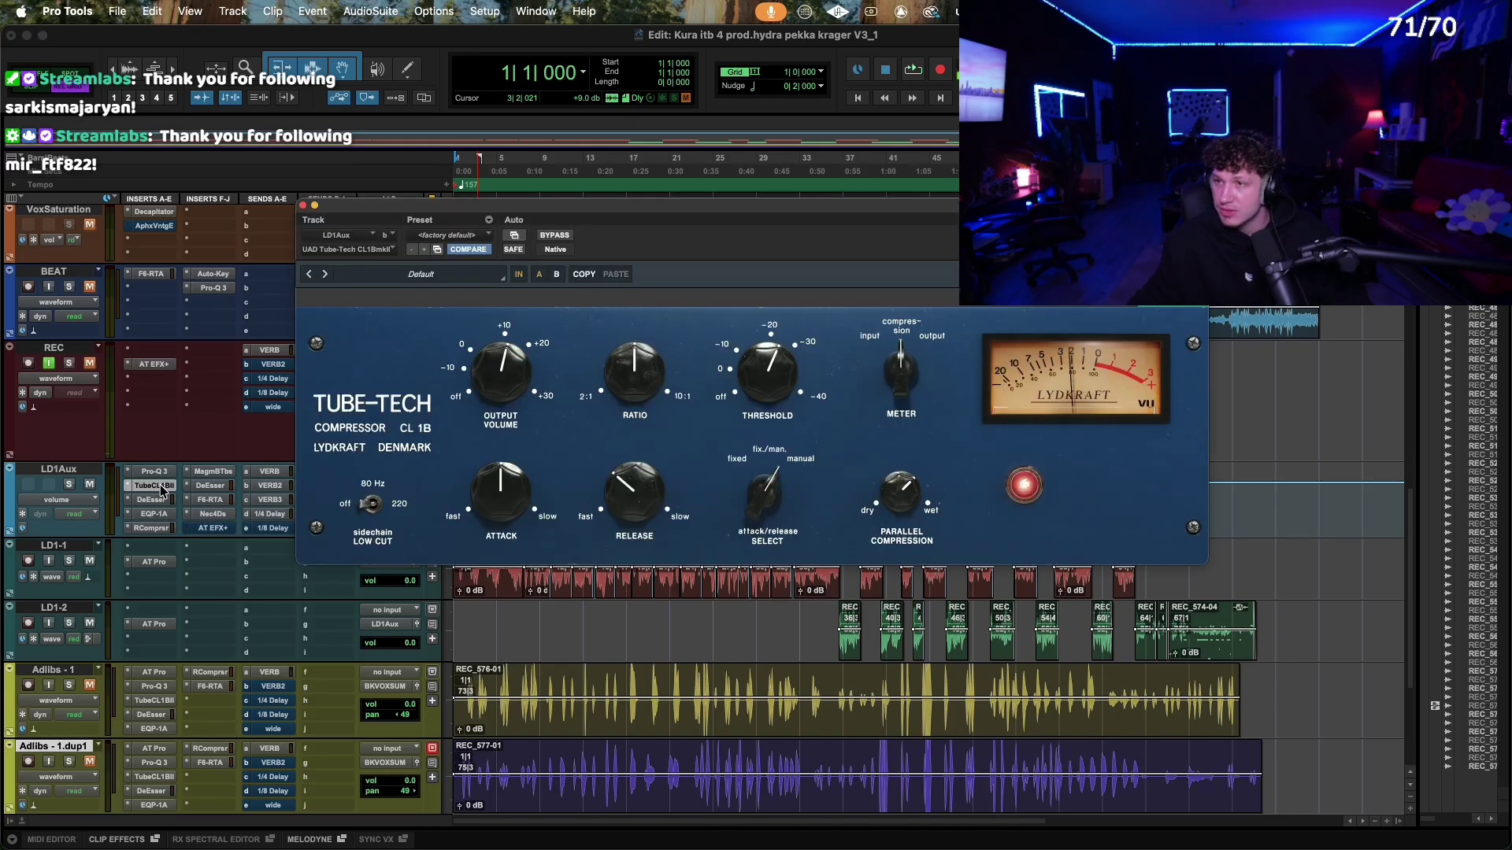
pyautogui.click(303, 206)
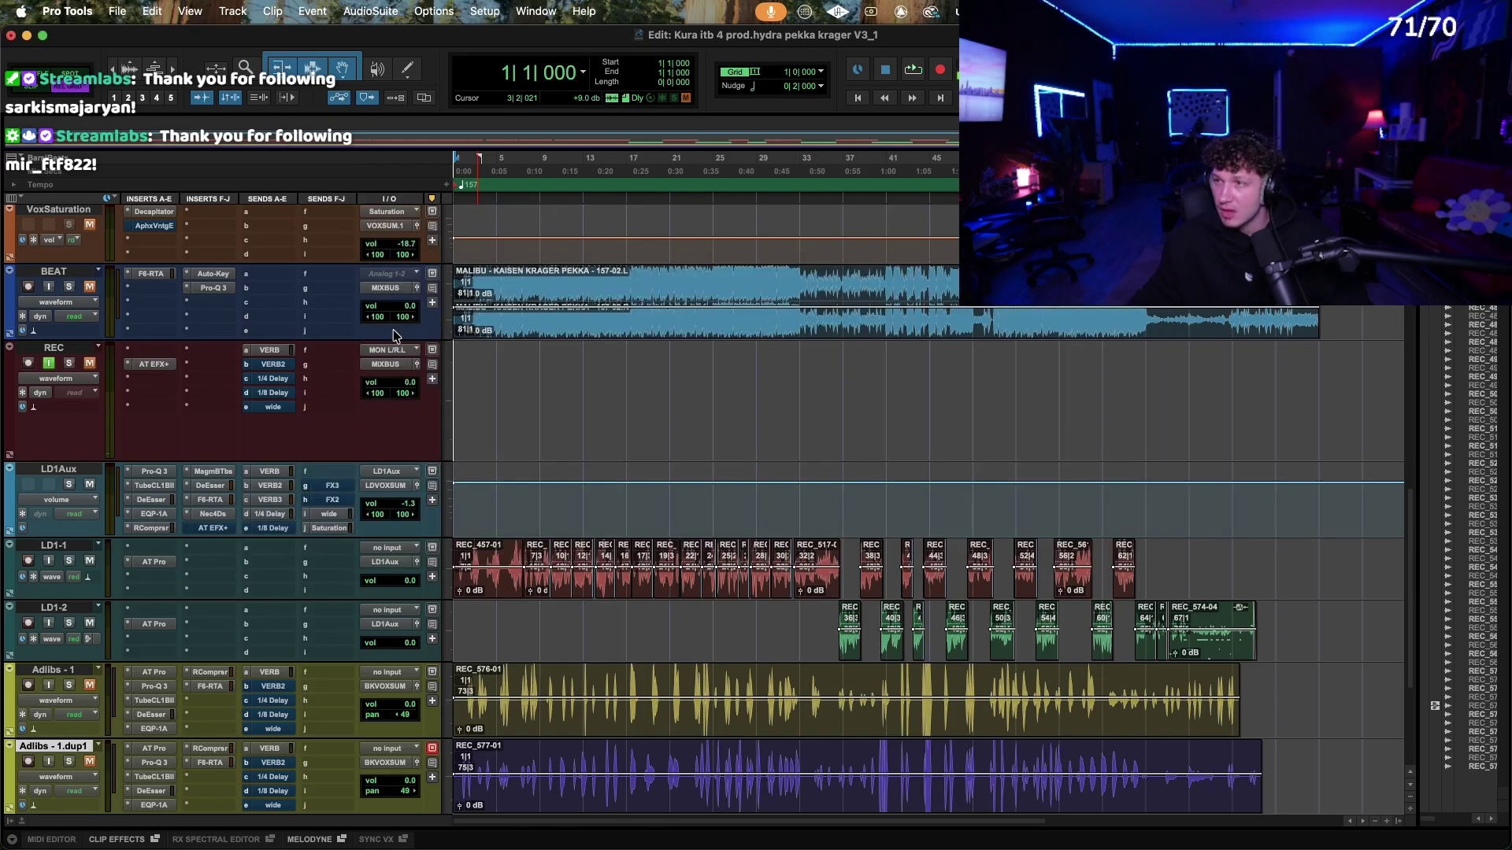
pyautogui.click(154, 486)
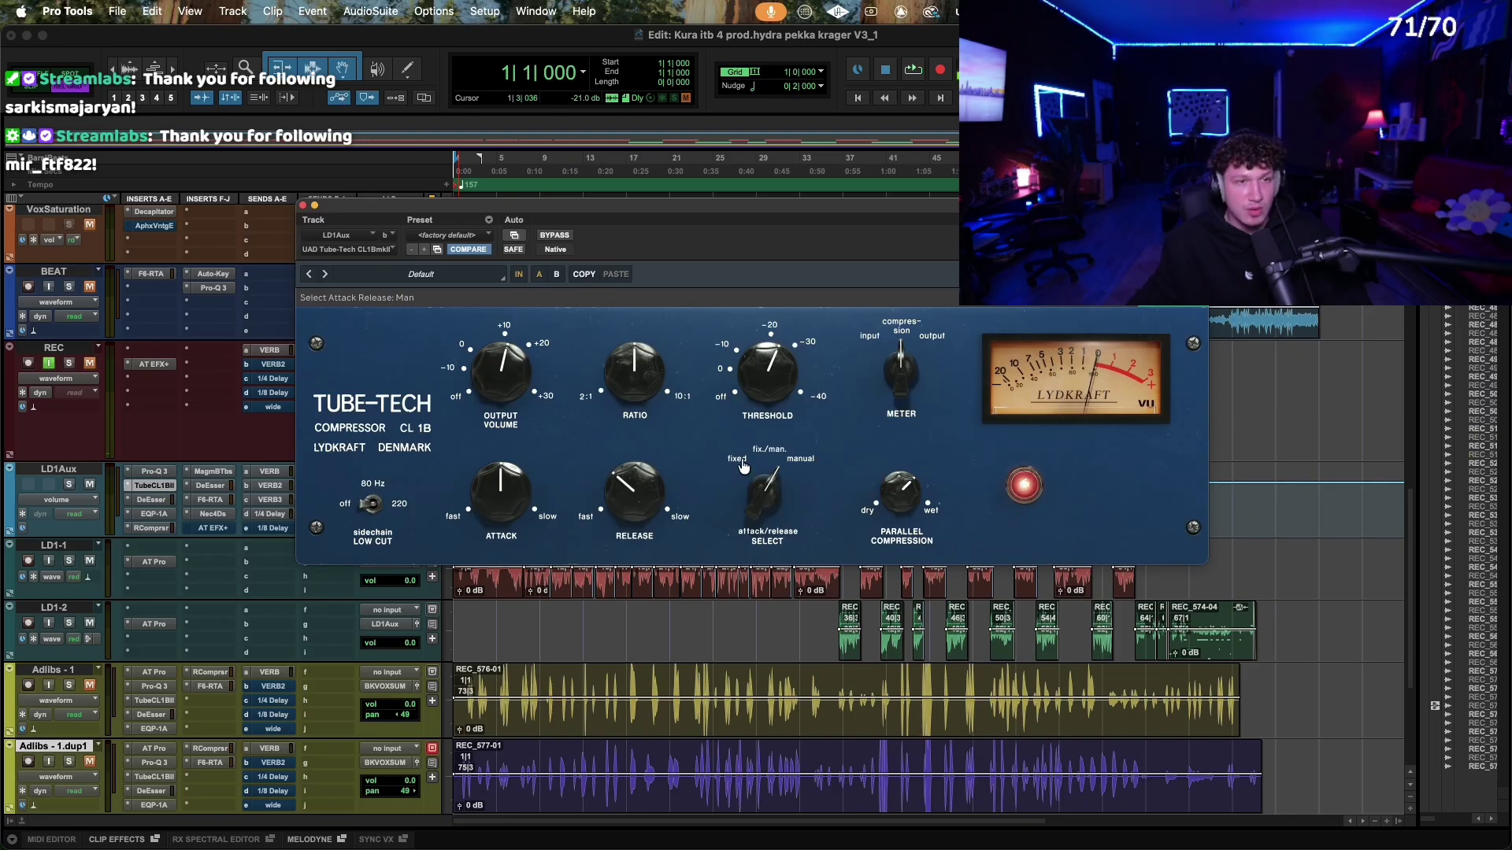
pyautogui.press('space')
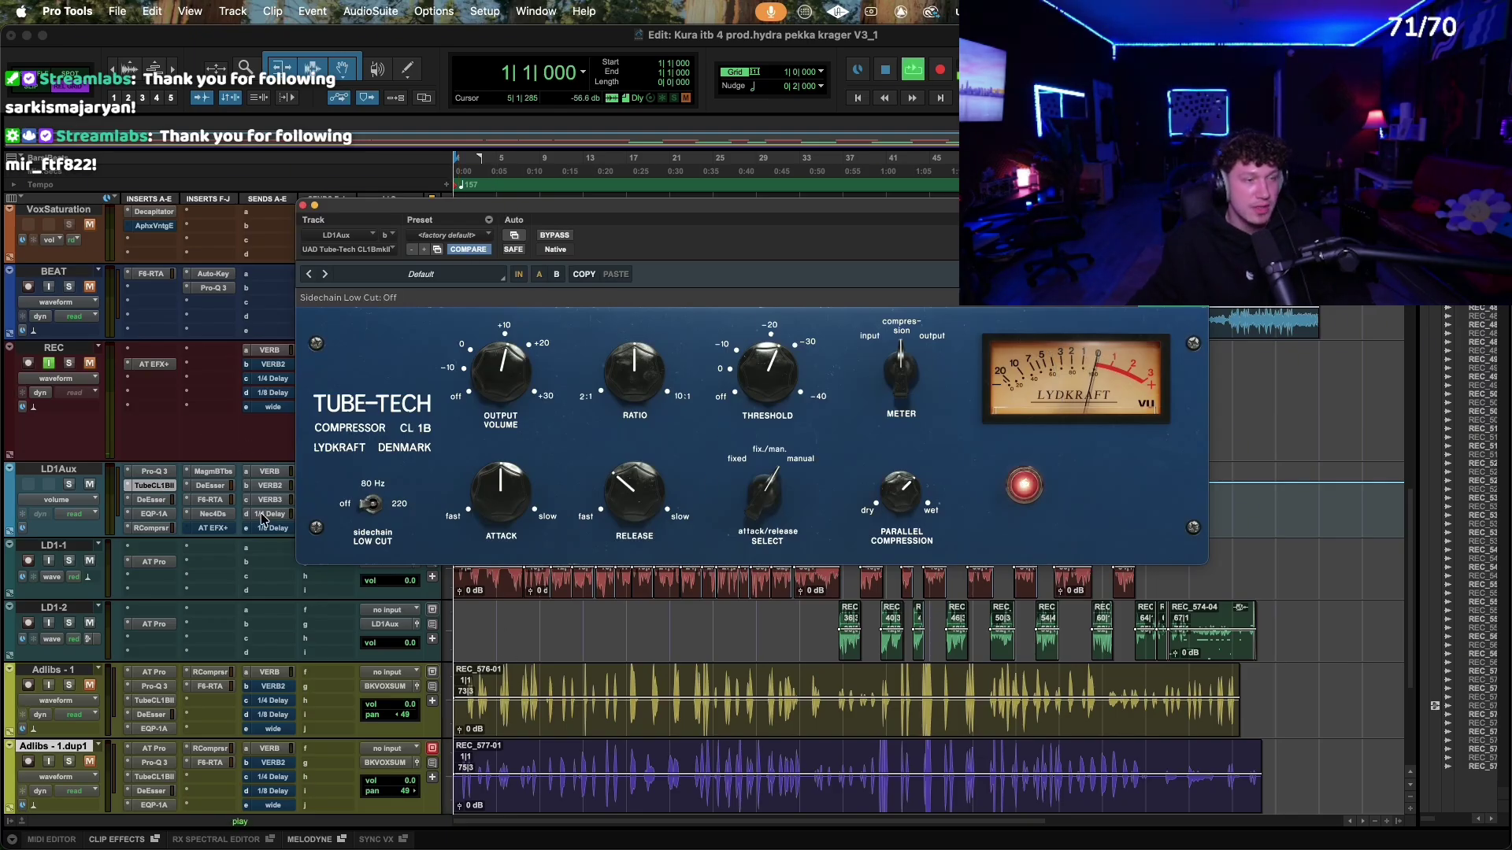
pyautogui.click(556, 619)
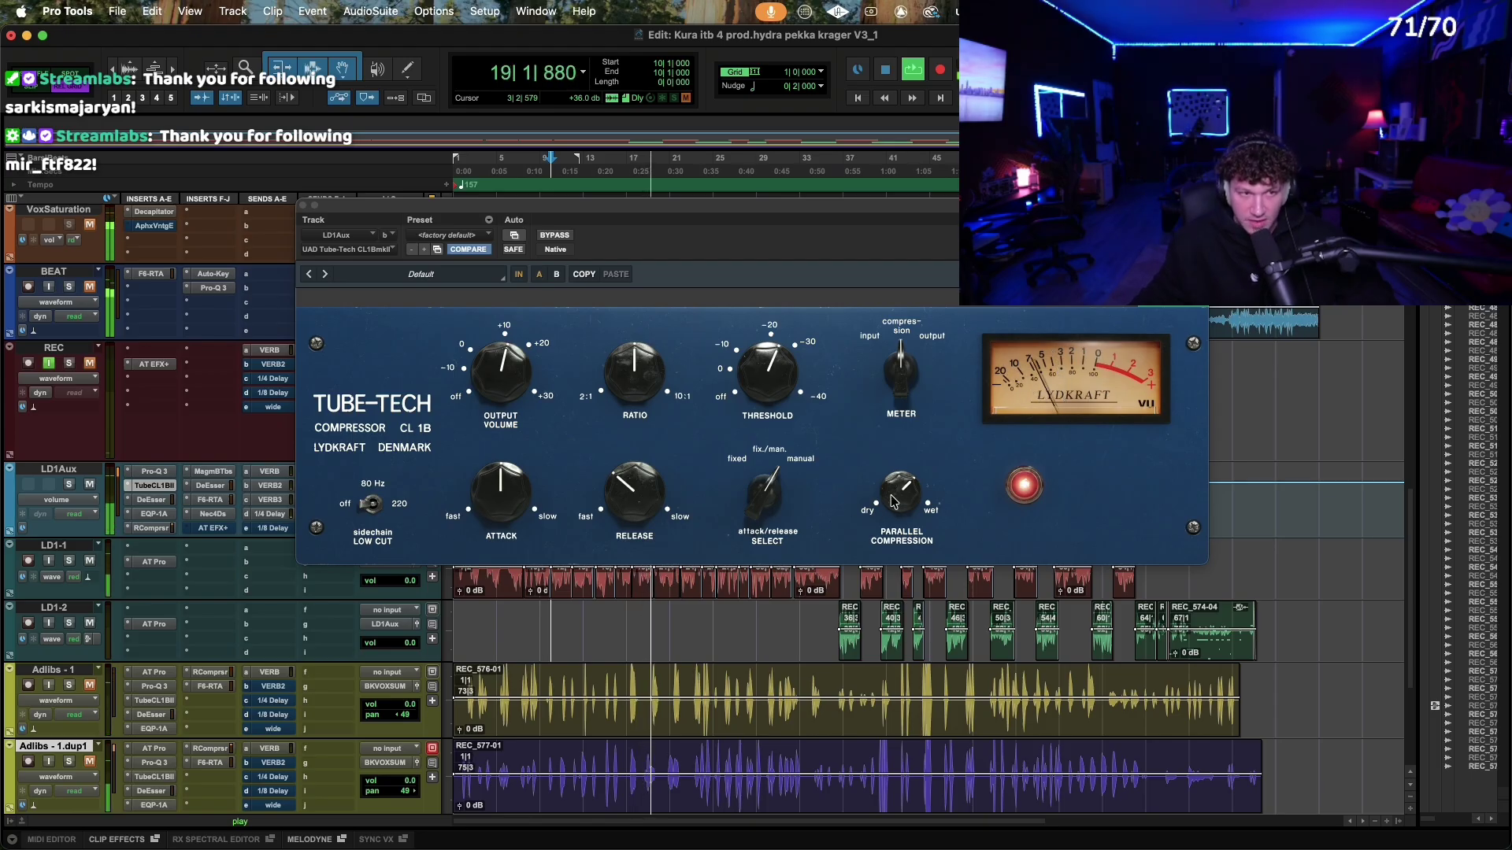
pyautogui.moveTo(904, 494)
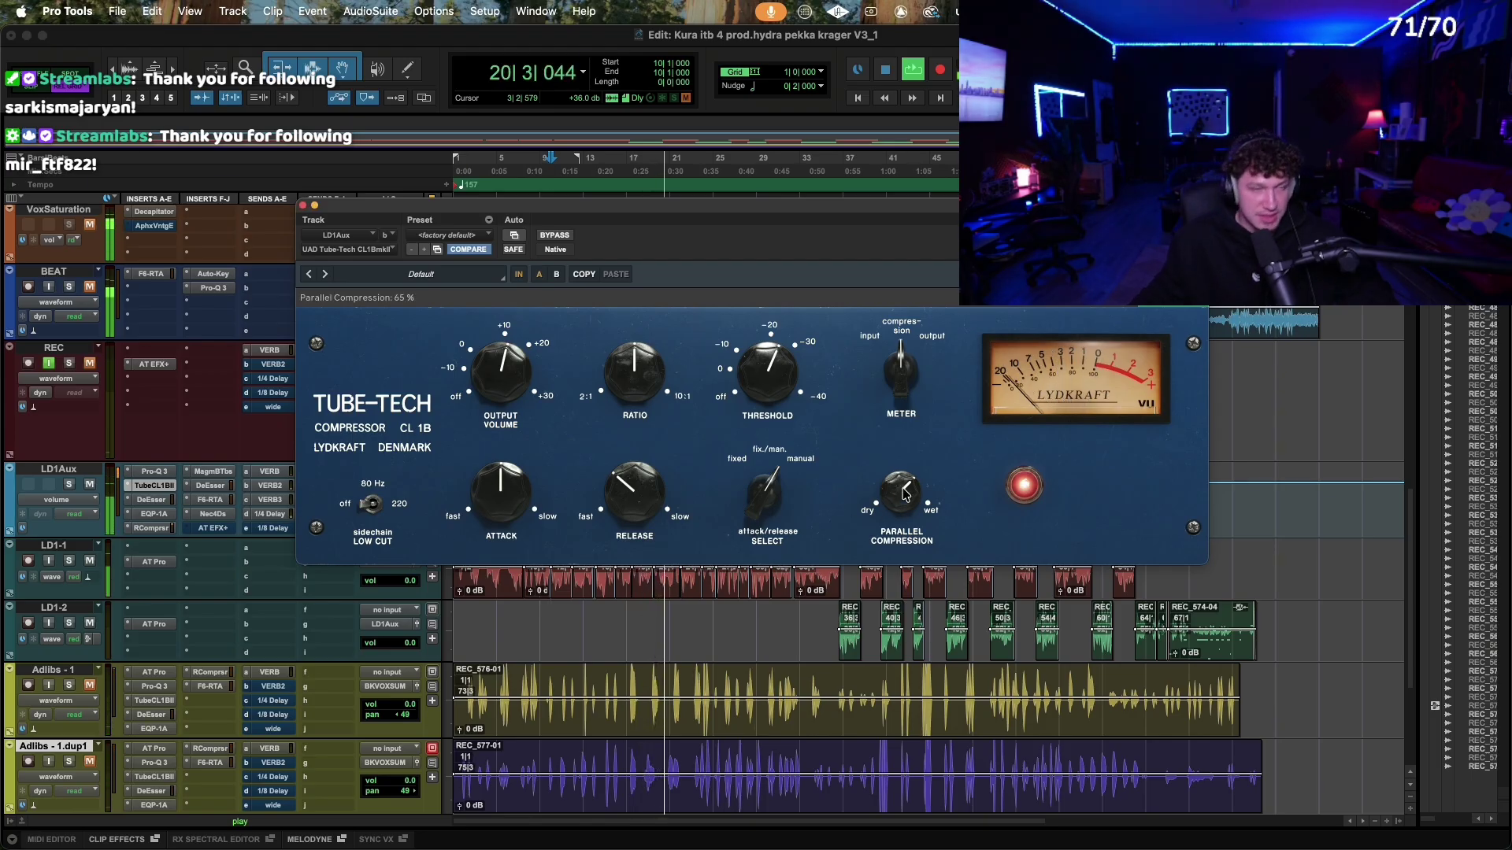
pyautogui.press('space')
pyautogui.moveTo(615, 514)
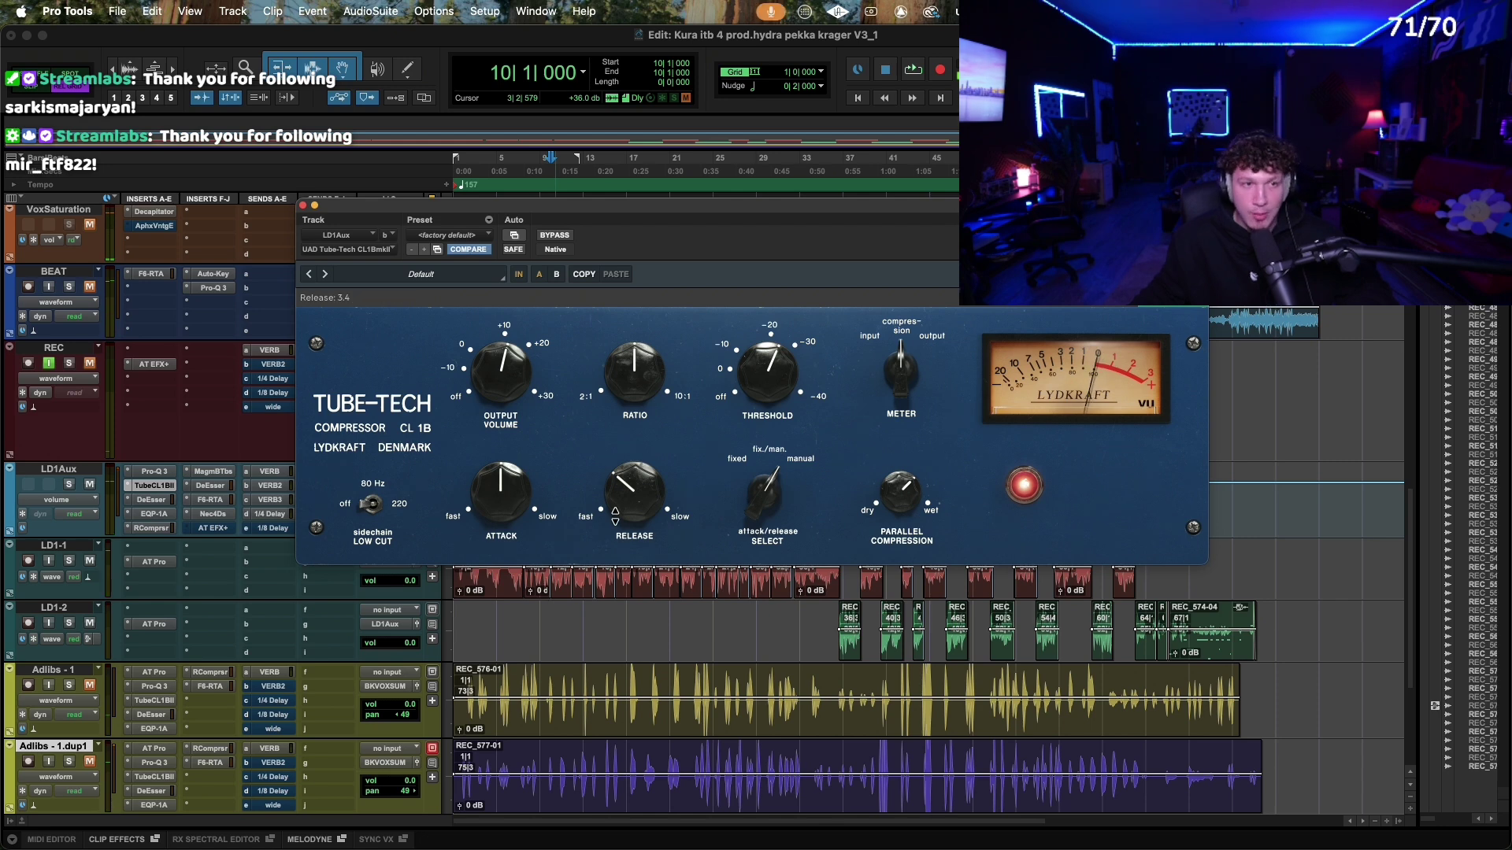
pyautogui.moveTo(506, 513)
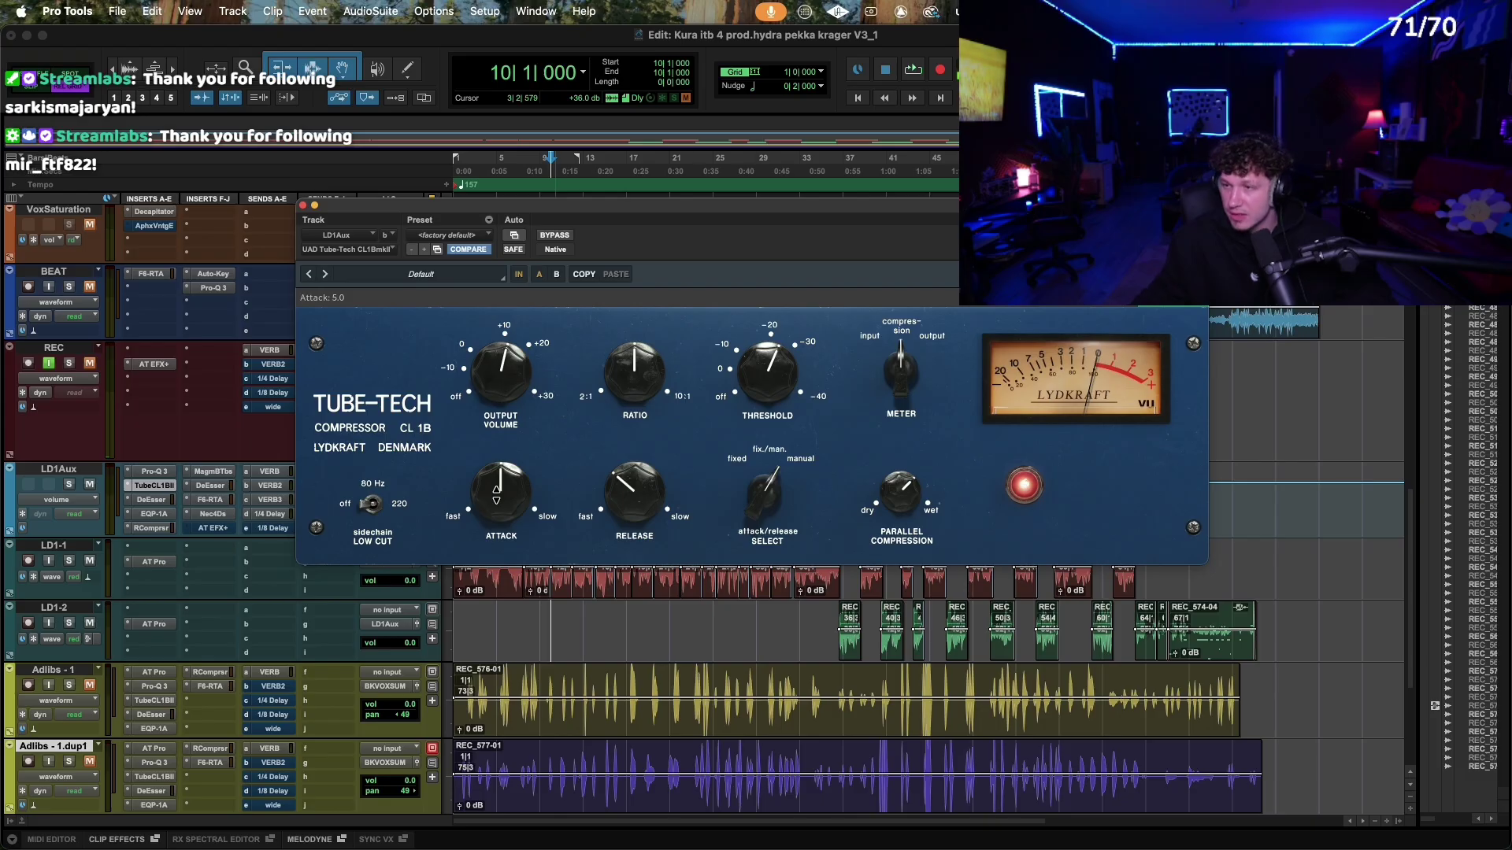
pyautogui.moveTo(626, 487)
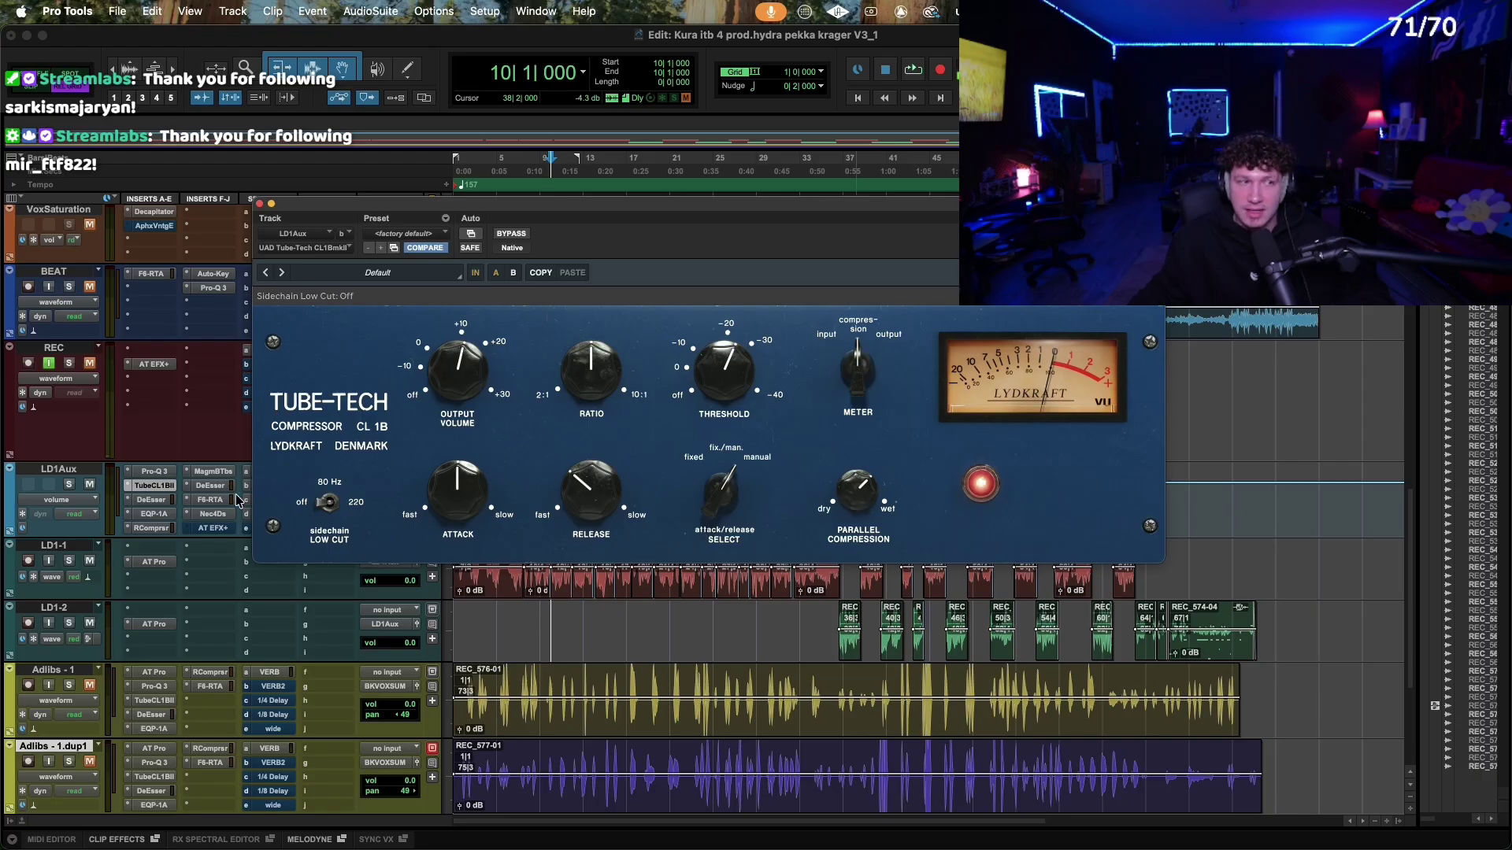
# Step: Step through the LD1Aux inserts in order, from Pro-Q 3 past Tube-Tech and DeEsser to the Pultec EQP-1A
pyautogui.click(154, 472)
pyautogui.click(160, 486)
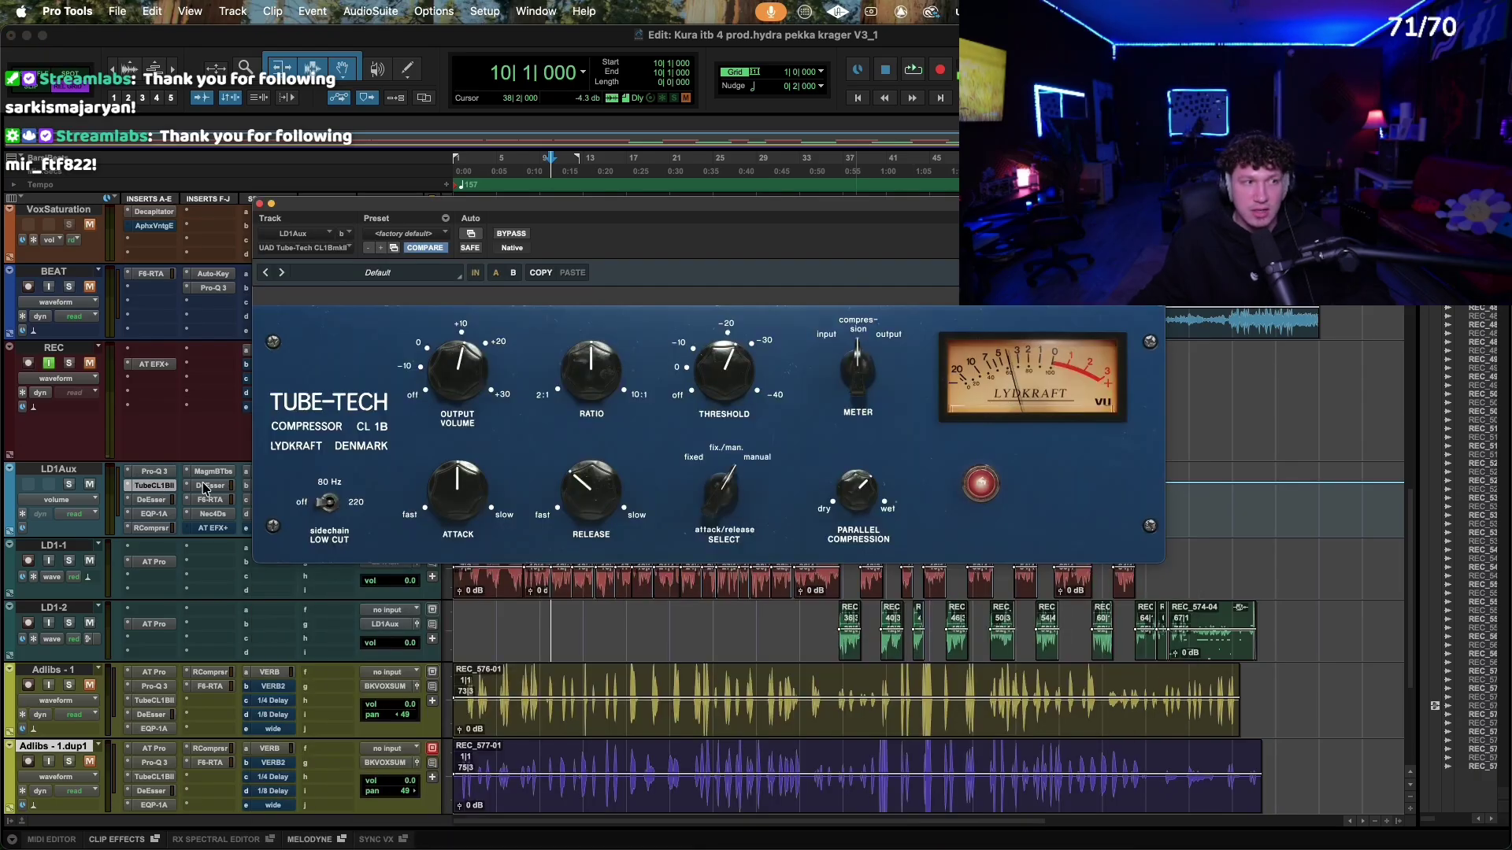
pyautogui.click(152, 500)
pyautogui.click(154, 514)
pyautogui.click(157, 520)
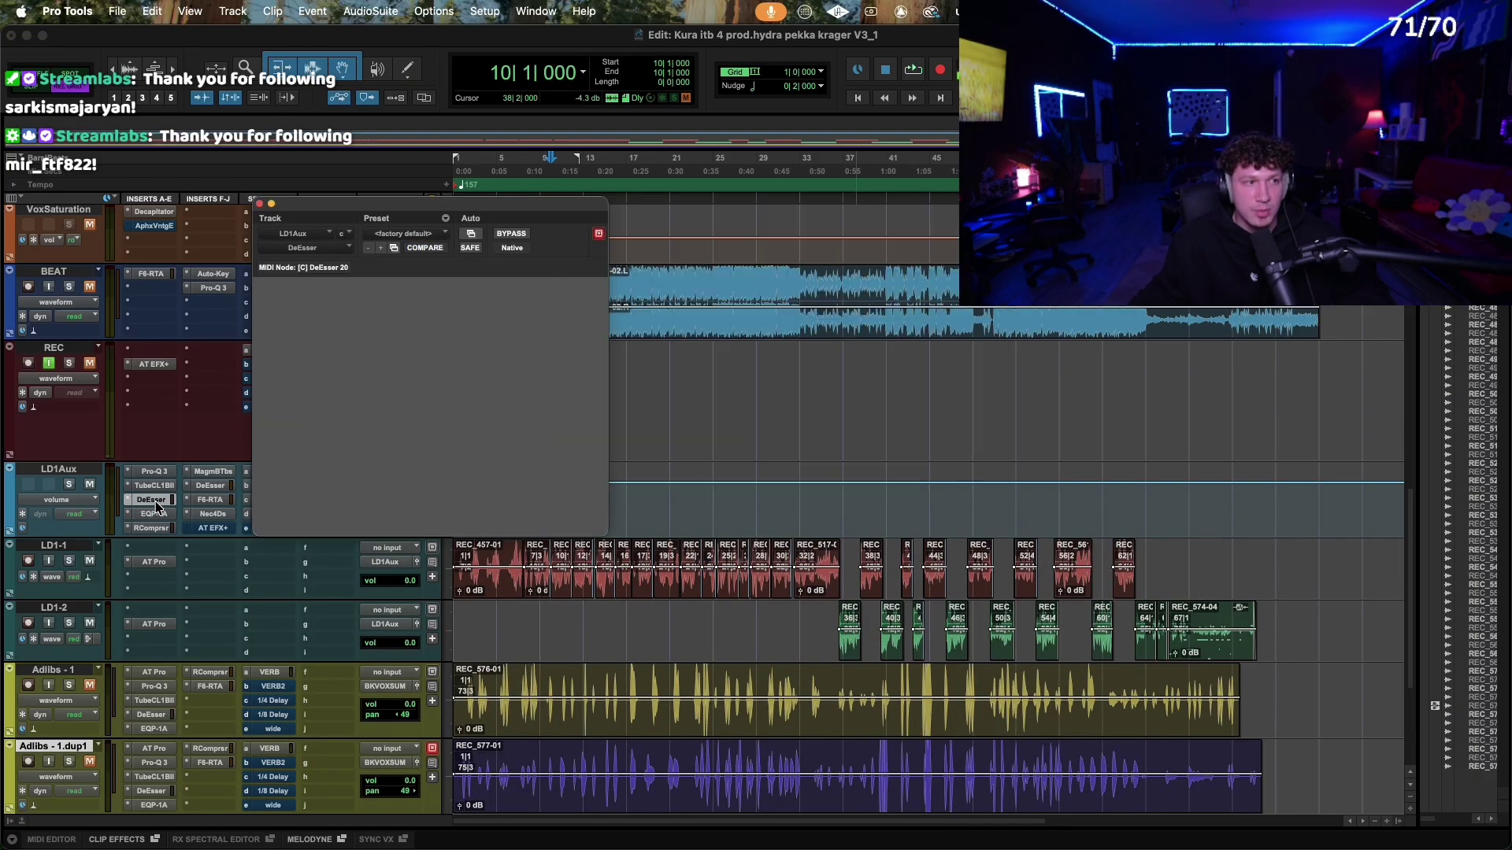
pyautogui.click(161, 520)
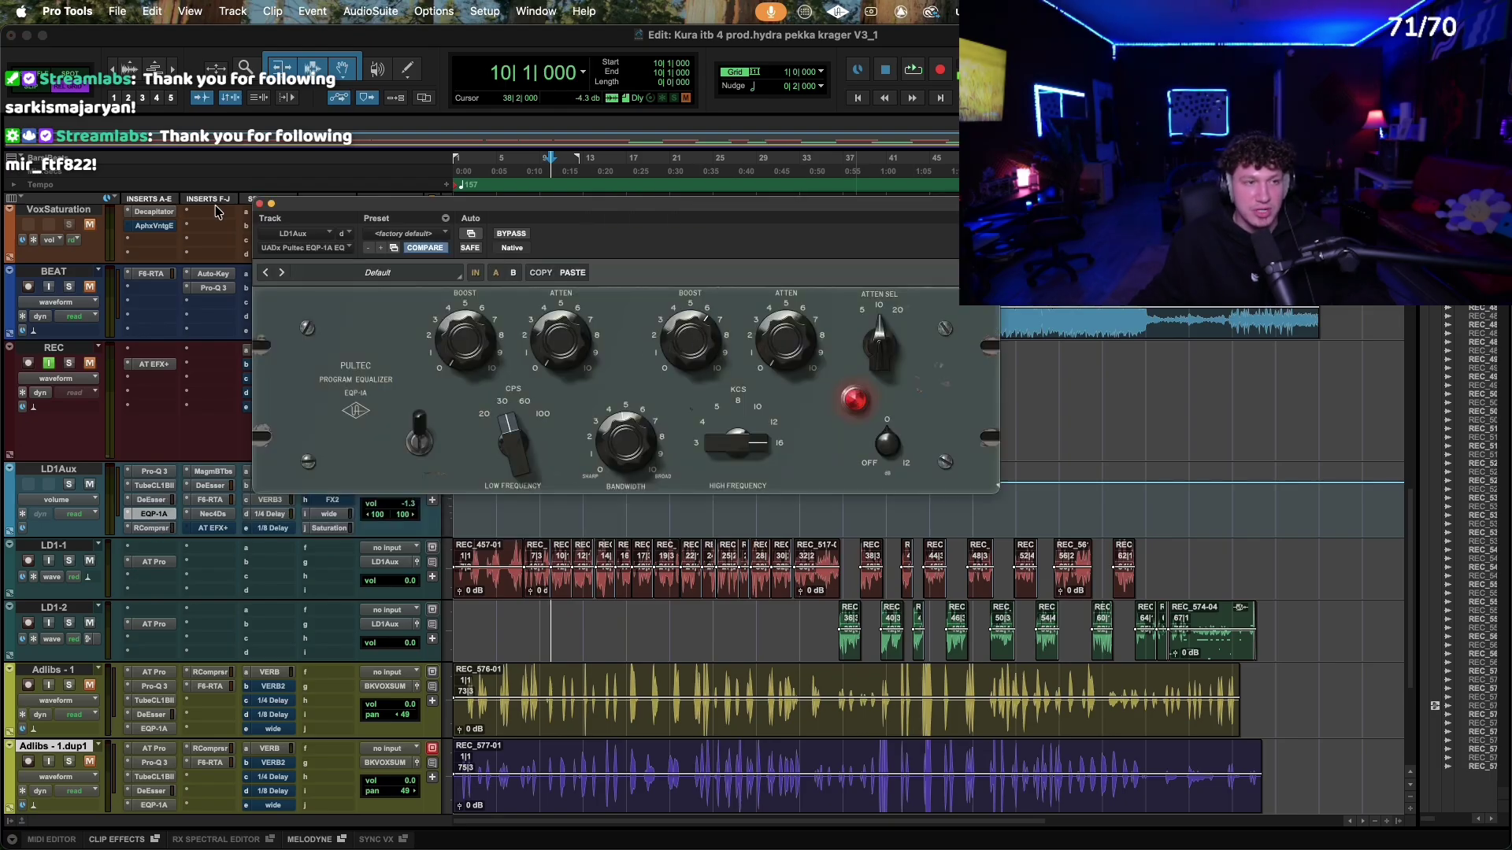
# Step: Close the Pultec equalizer, open RCompressor on LD1Aux, and move its window clear of the track's inserts and sends
pyautogui.press('super+w')
pyautogui.click(150, 528)
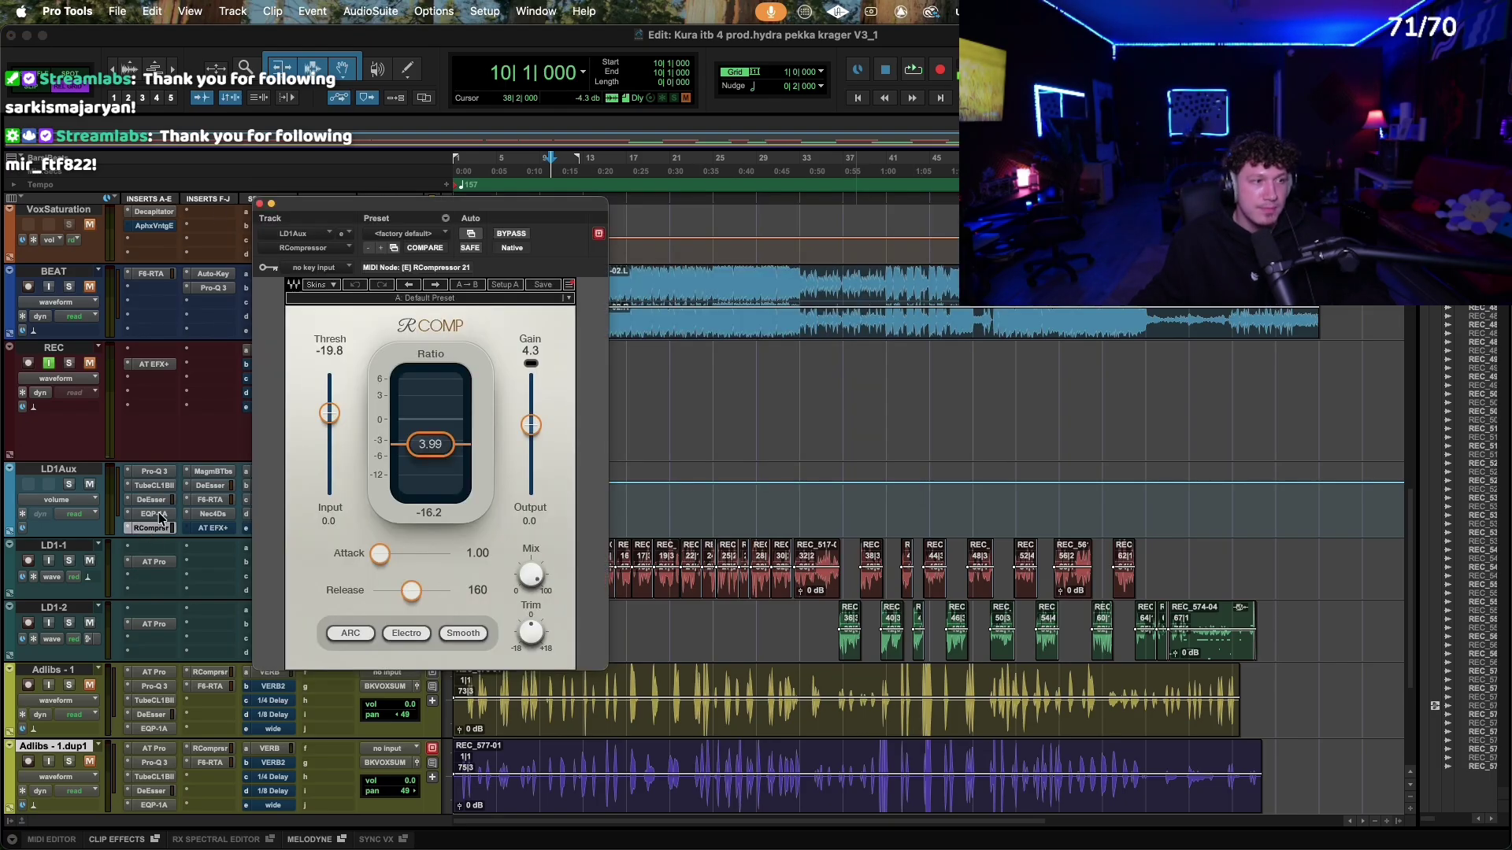
pyautogui.moveTo(427, 211); pyautogui.dragTo(641, 178)
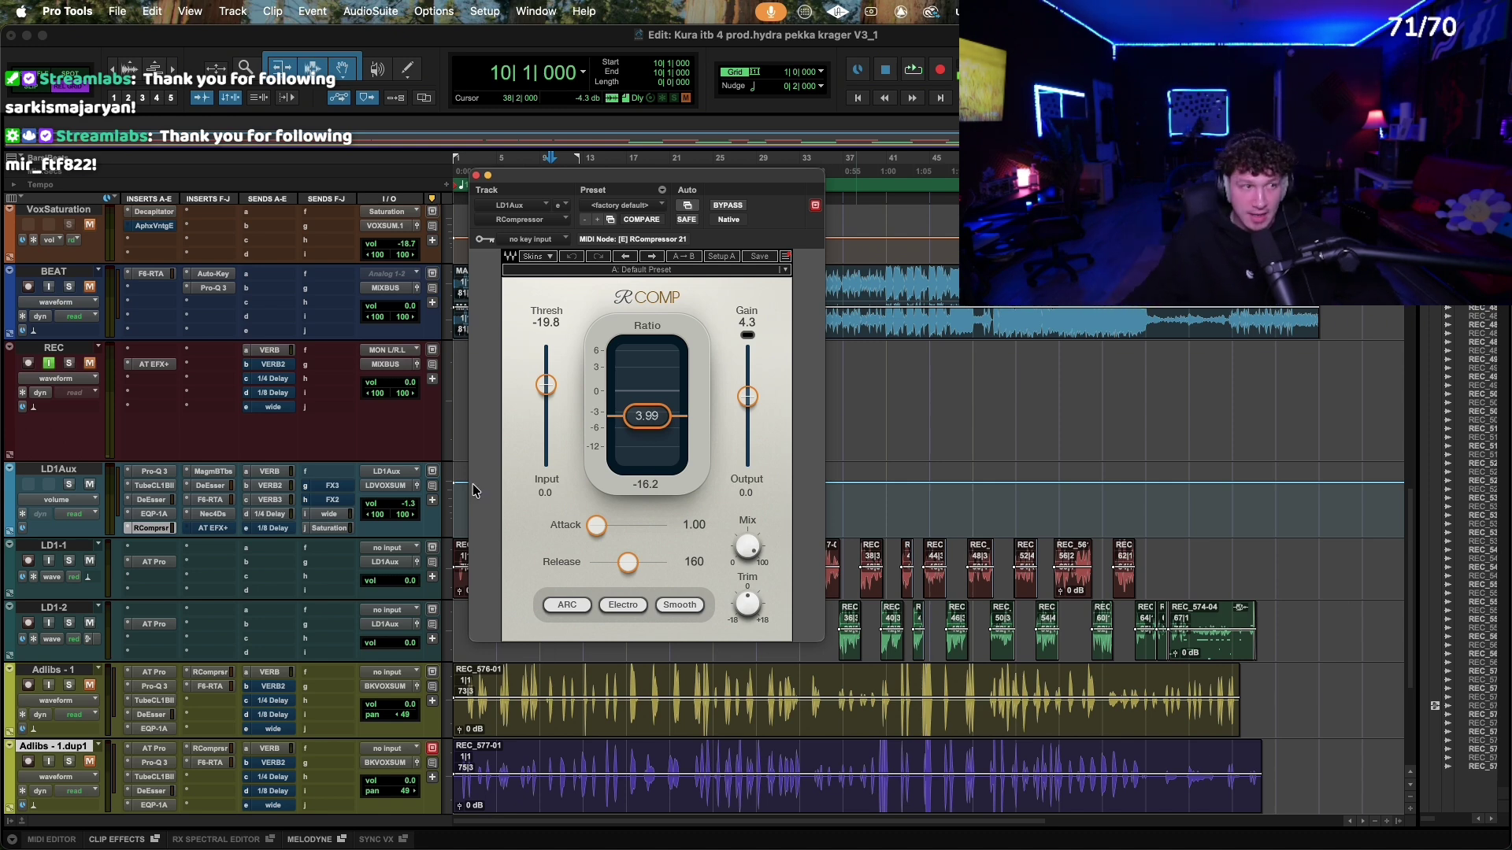
# Step: View the Tube-Tech and RCompressor windows on LD1Aux in turn, moving each for a clear view
pyautogui.click(155, 485)
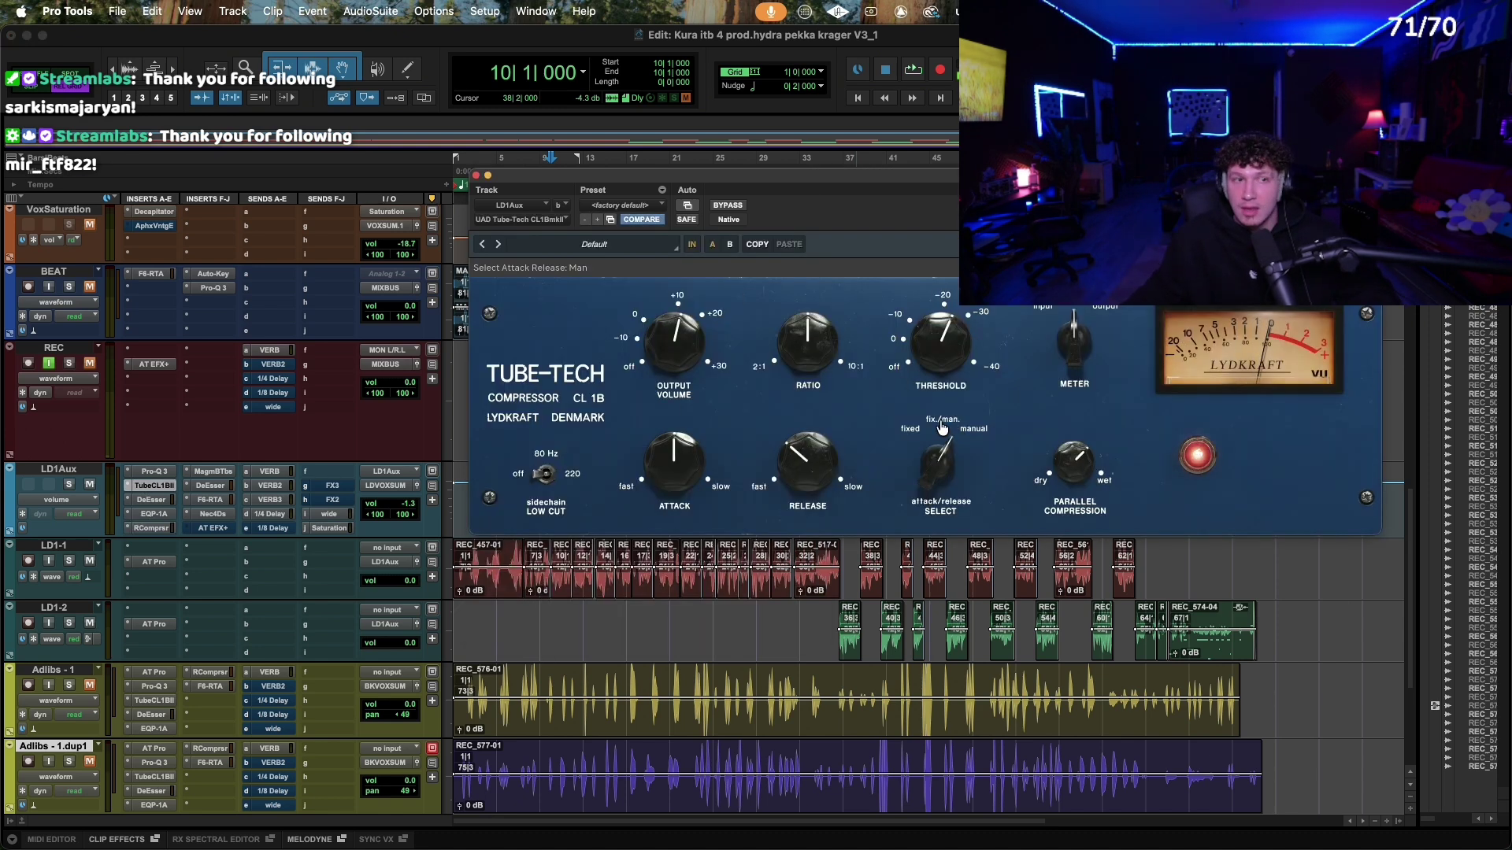
pyautogui.moveTo(921, 182); pyautogui.dragTo(648, 236)
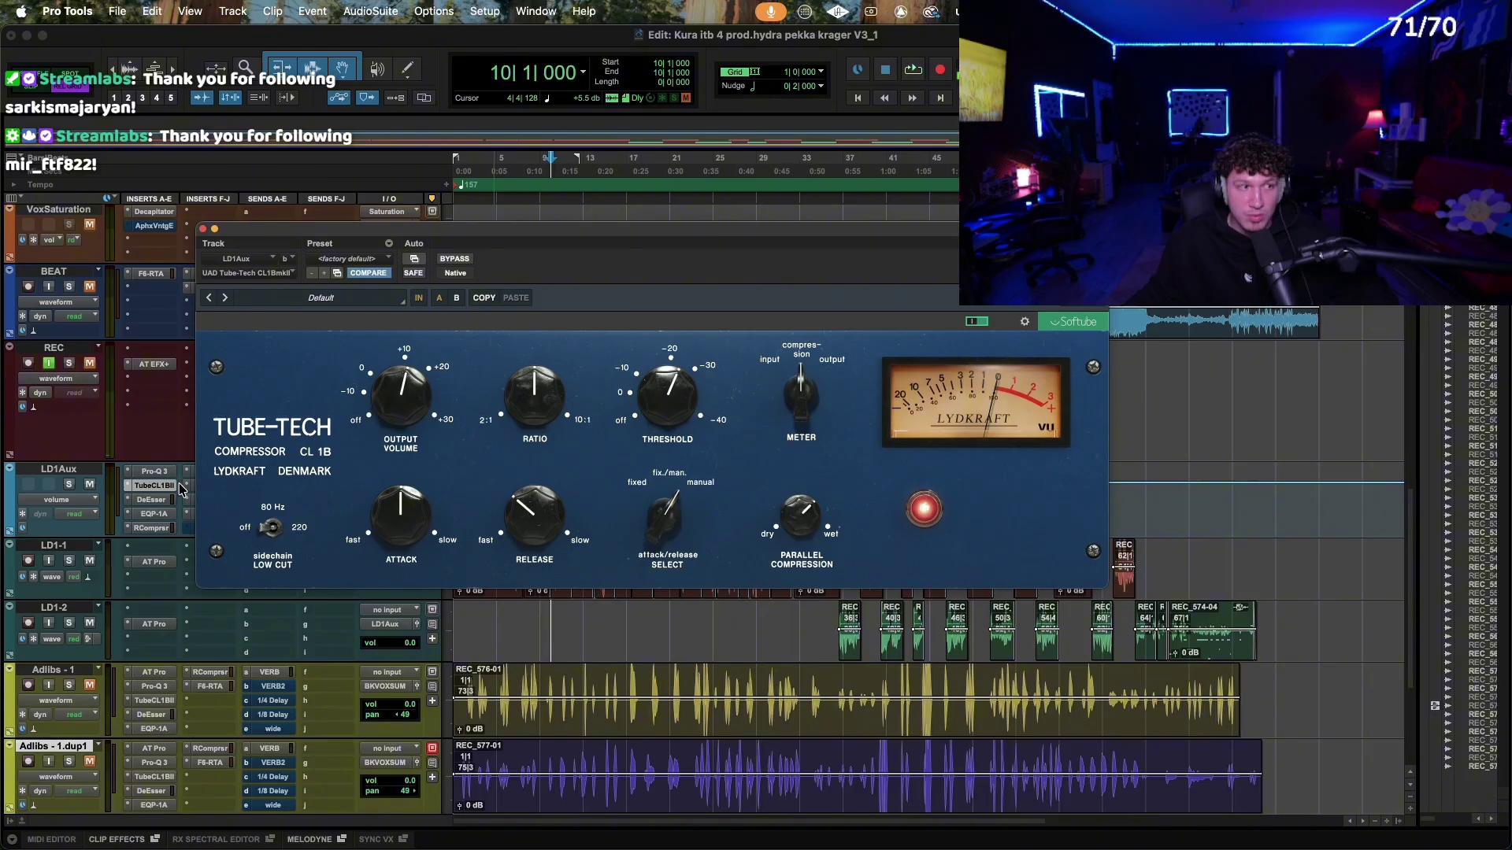
pyautogui.click(164, 529)
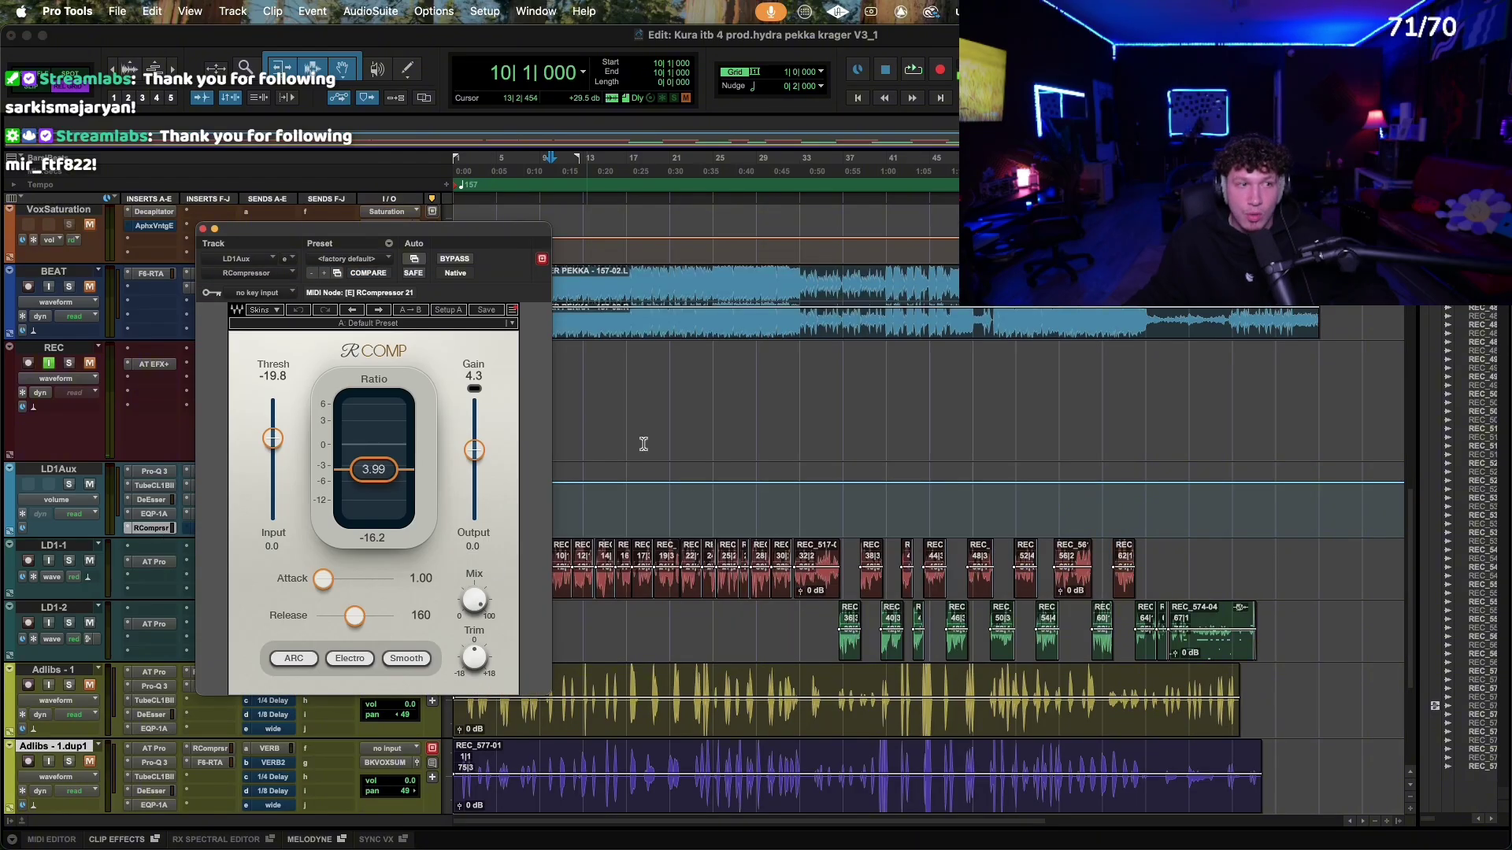
pyautogui.moveTo(459, 235); pyautogui.dragTo(511, 222)
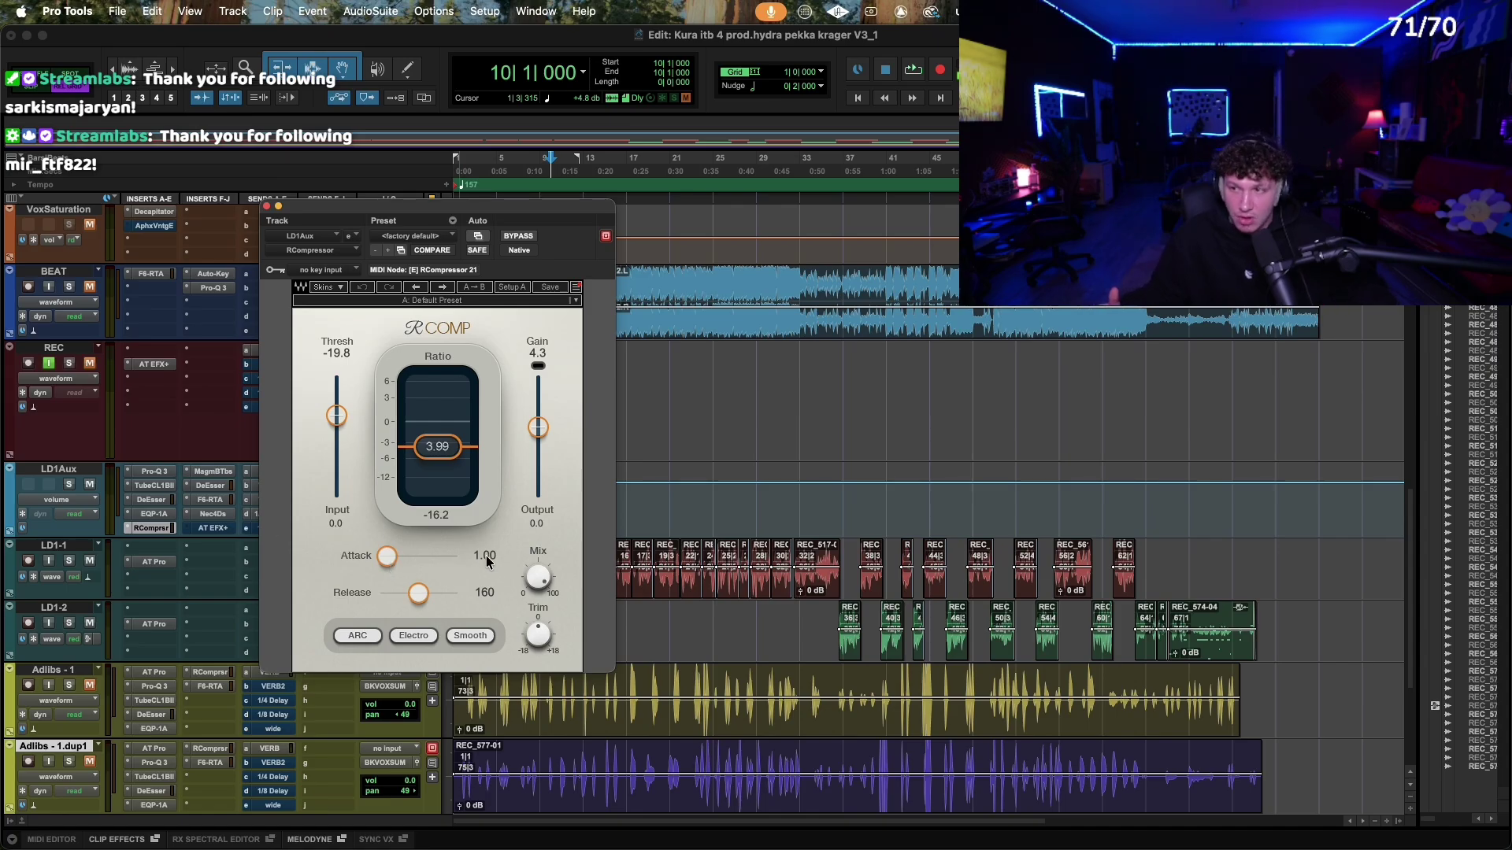
# Step: Set the playback start to bar 21 and move the RCompressor window clear of LD1Aux's inserts and sends
pyautogui.click(652, 360)
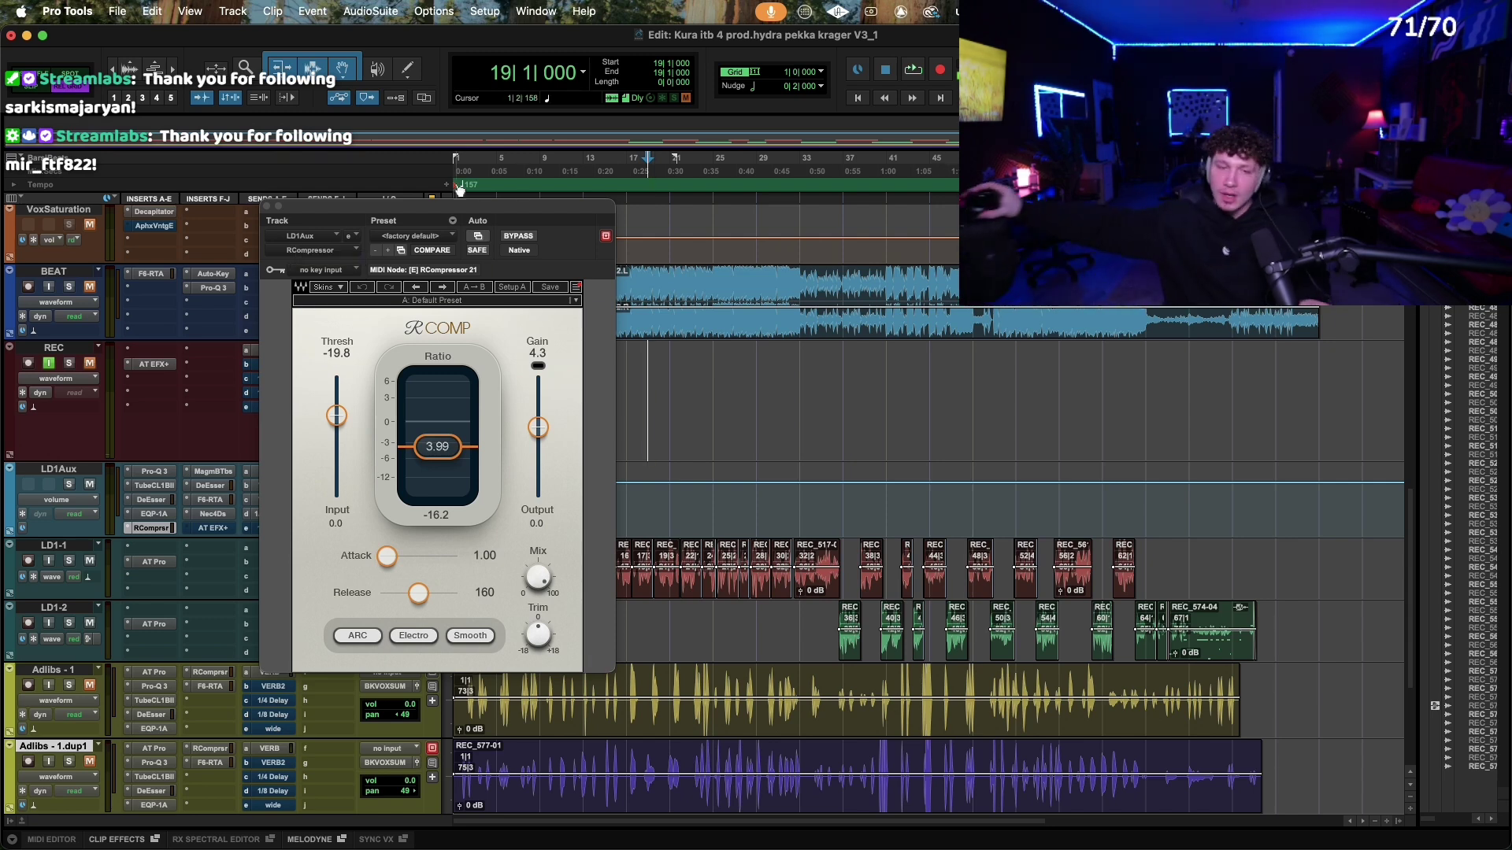
pyautogui.moveTo(558, 203); pyautogui.dragTo(488, 198)
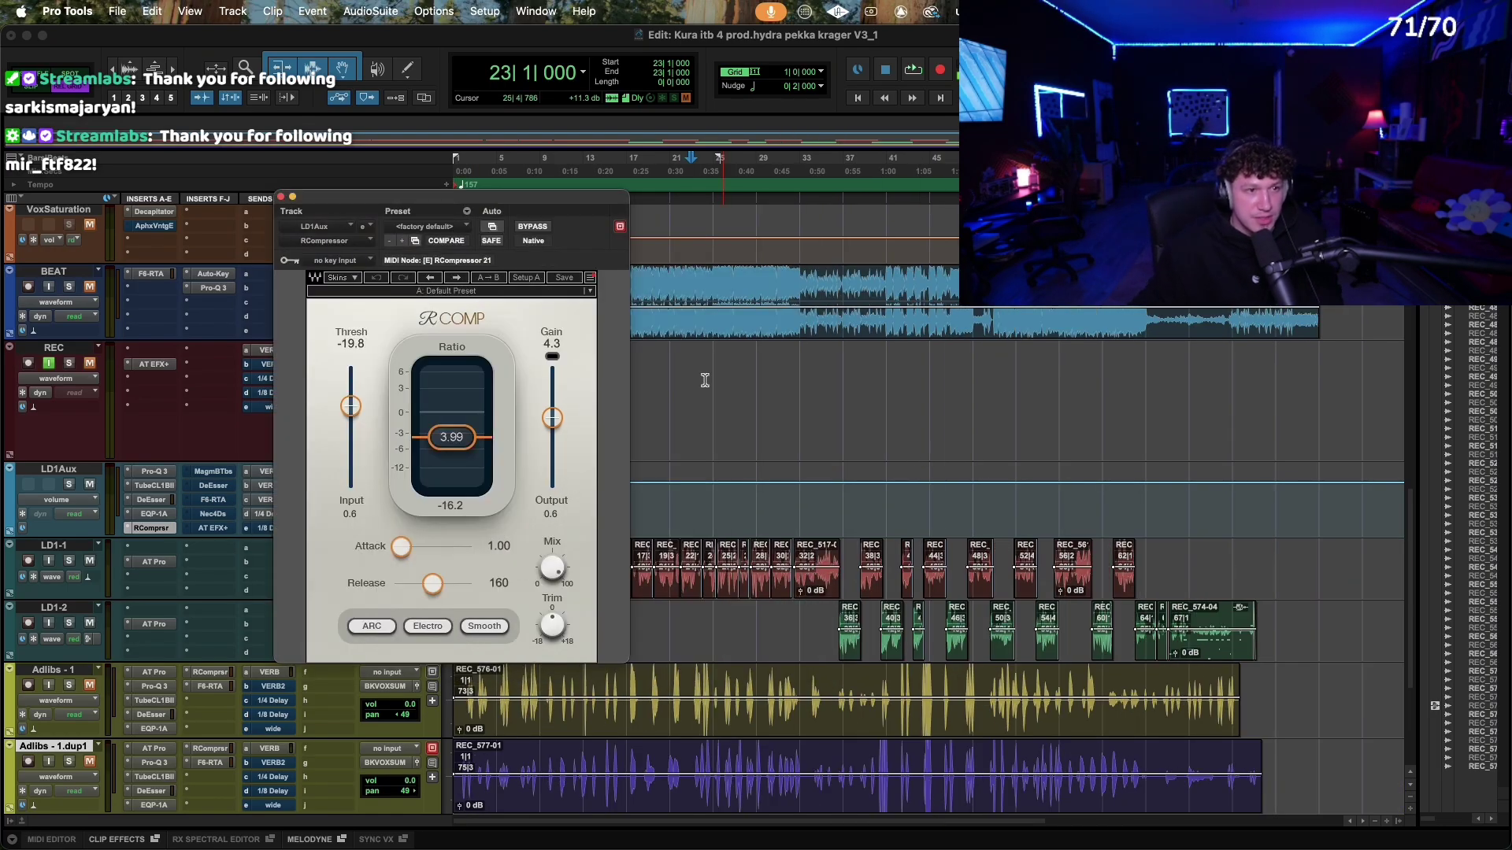
pyautogui.moveTo(596, 207); pyautogui.dragTo(697, 214)
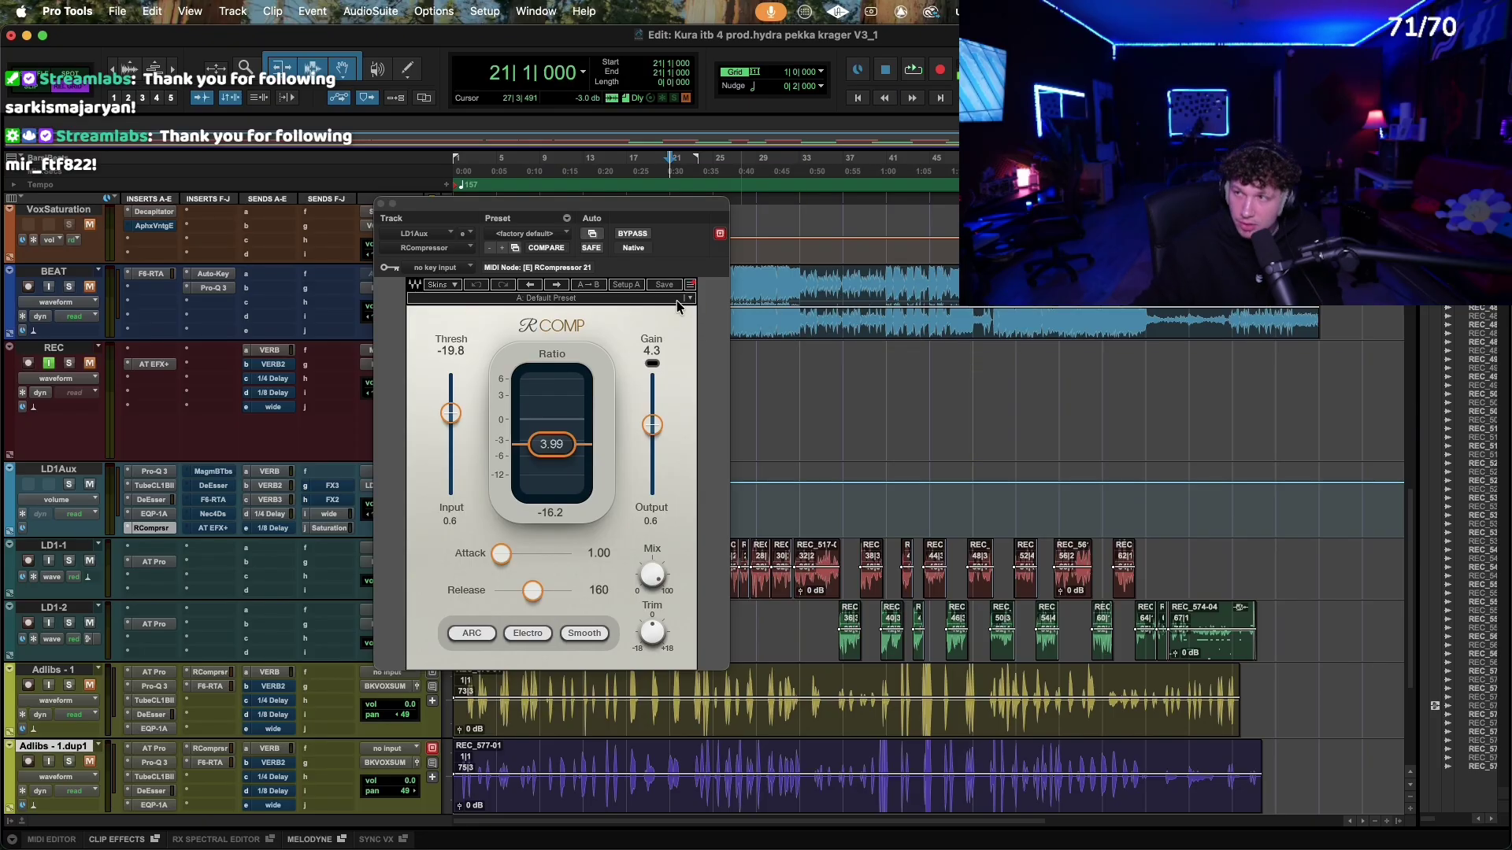
# Step: Play from bar 21, switch RCompressor's bypass on and off three times to compare the vocal, and stop with it active
pyautogui.press('space')
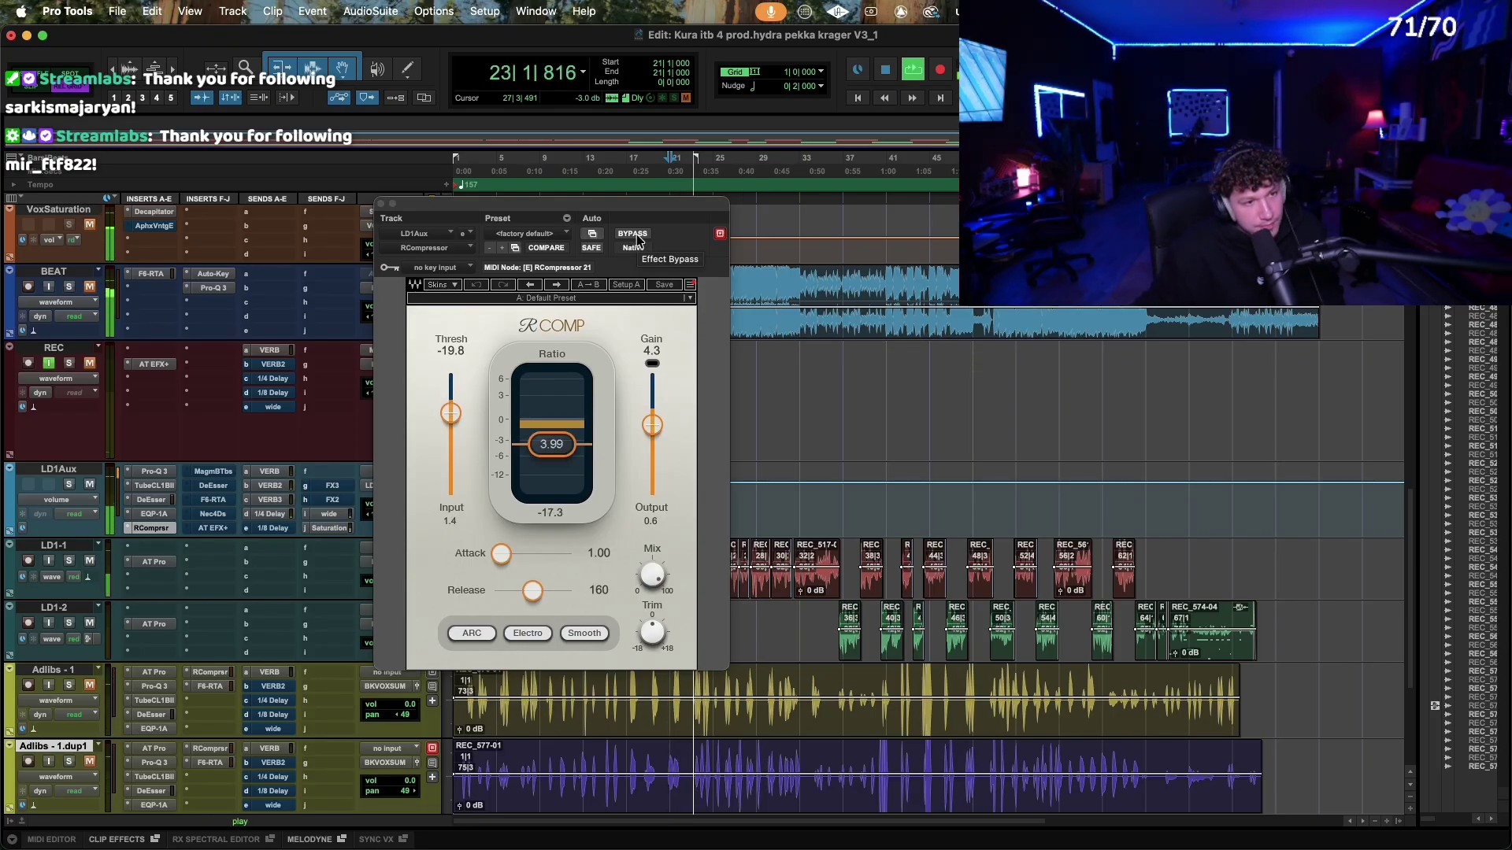
pyautogui.click(632, 234)
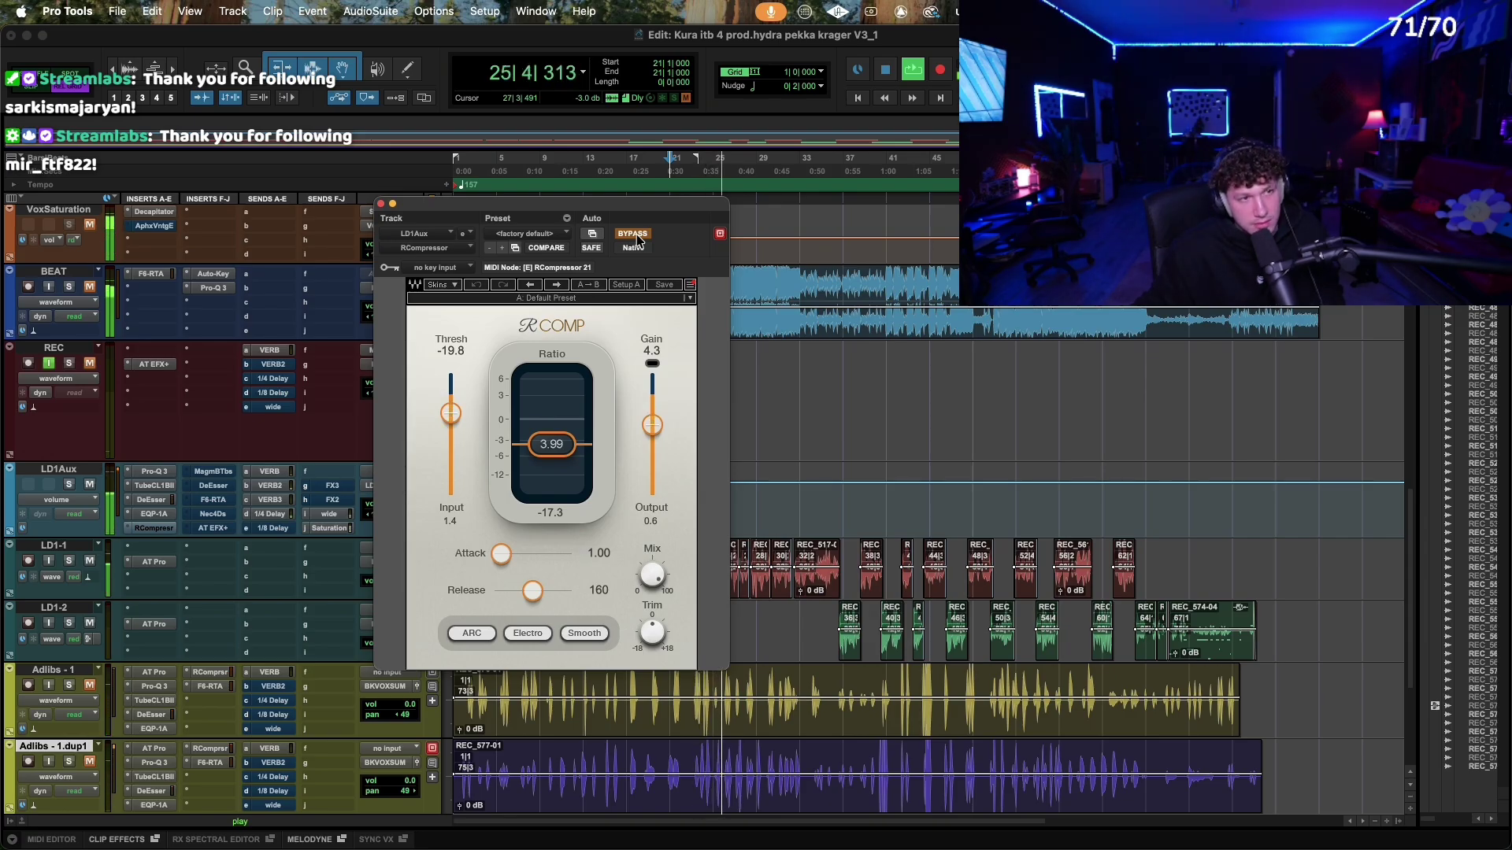
pyautogui.click(632, 234)
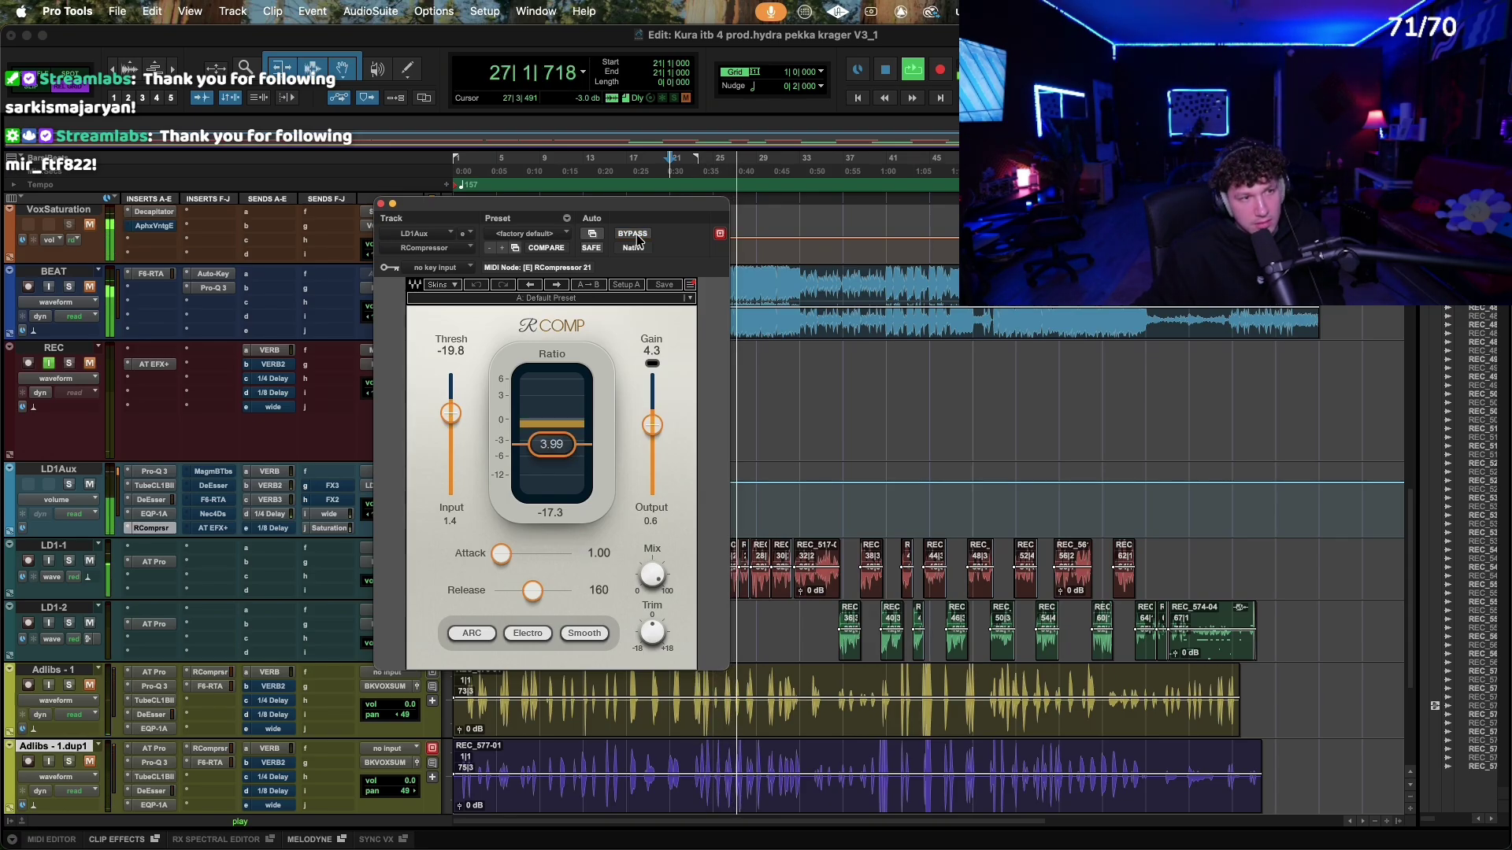
pyautogui.click(637, 237)
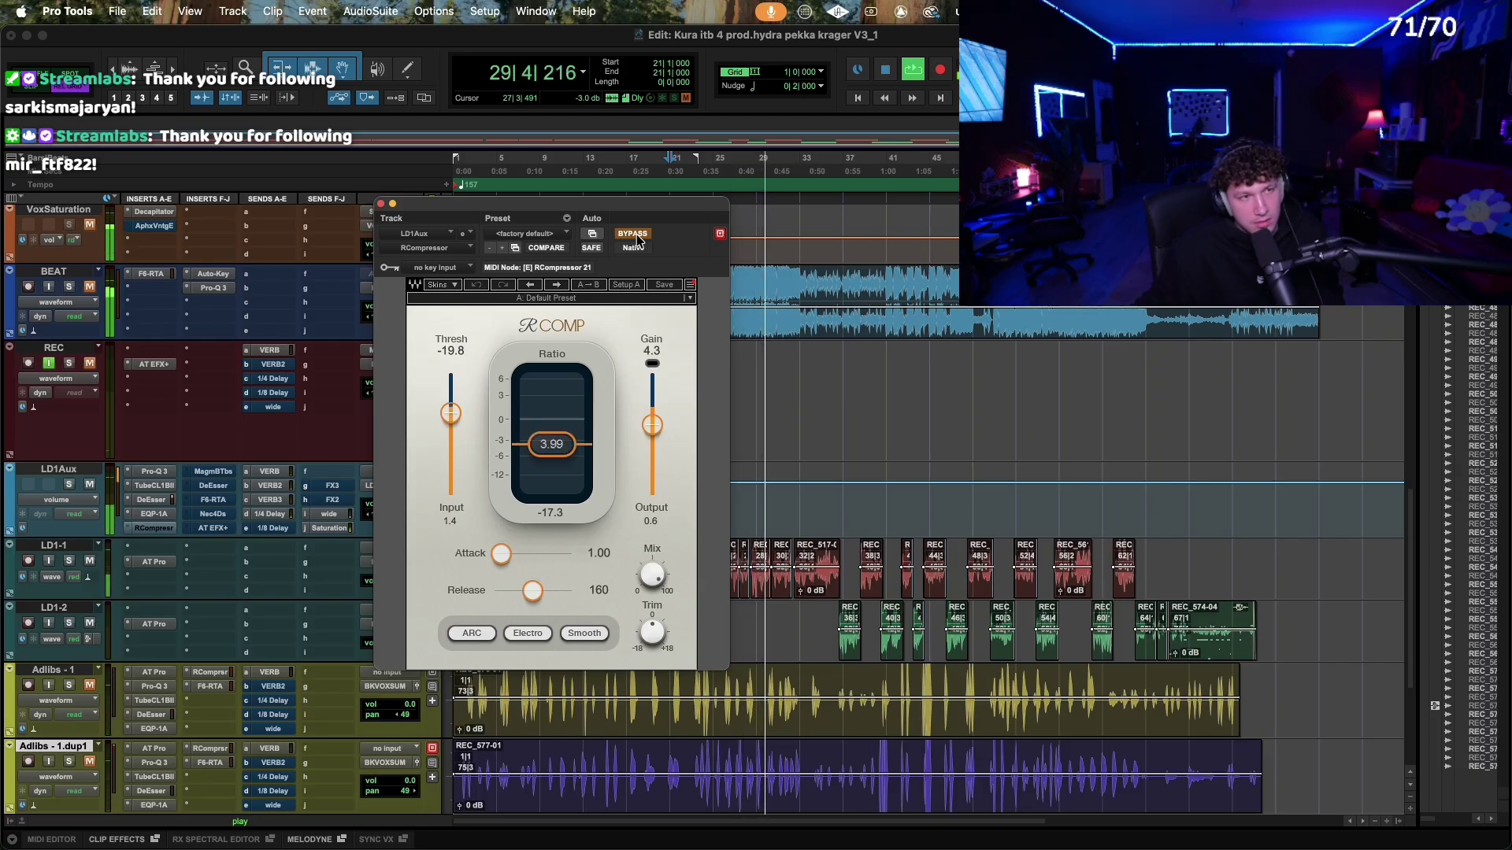
pyautogui.click(635, 235)
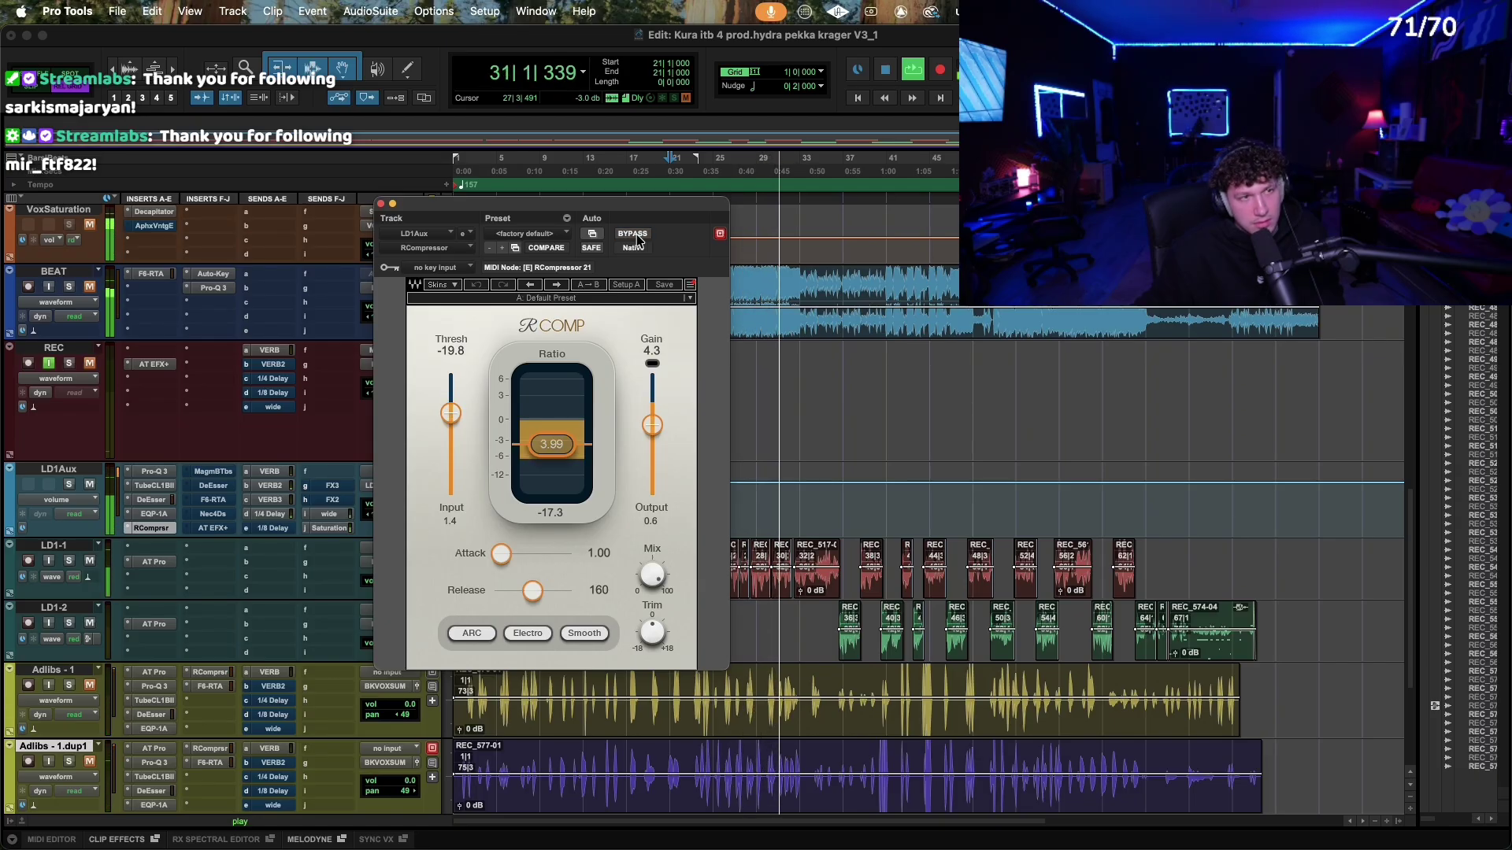
pyautogui.click(637, 237)
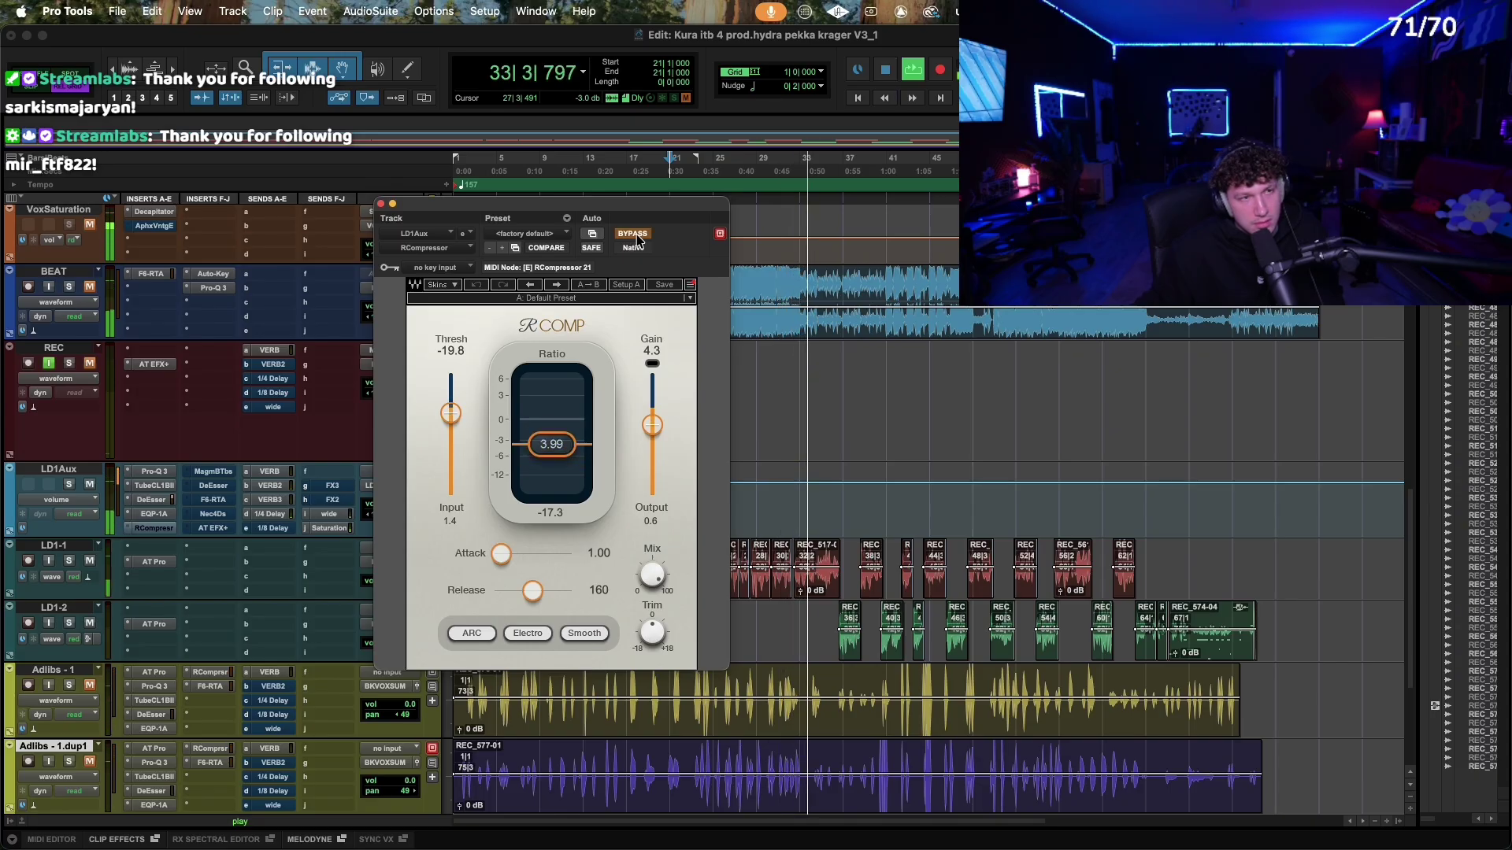
pyautogui.click(637, 237)
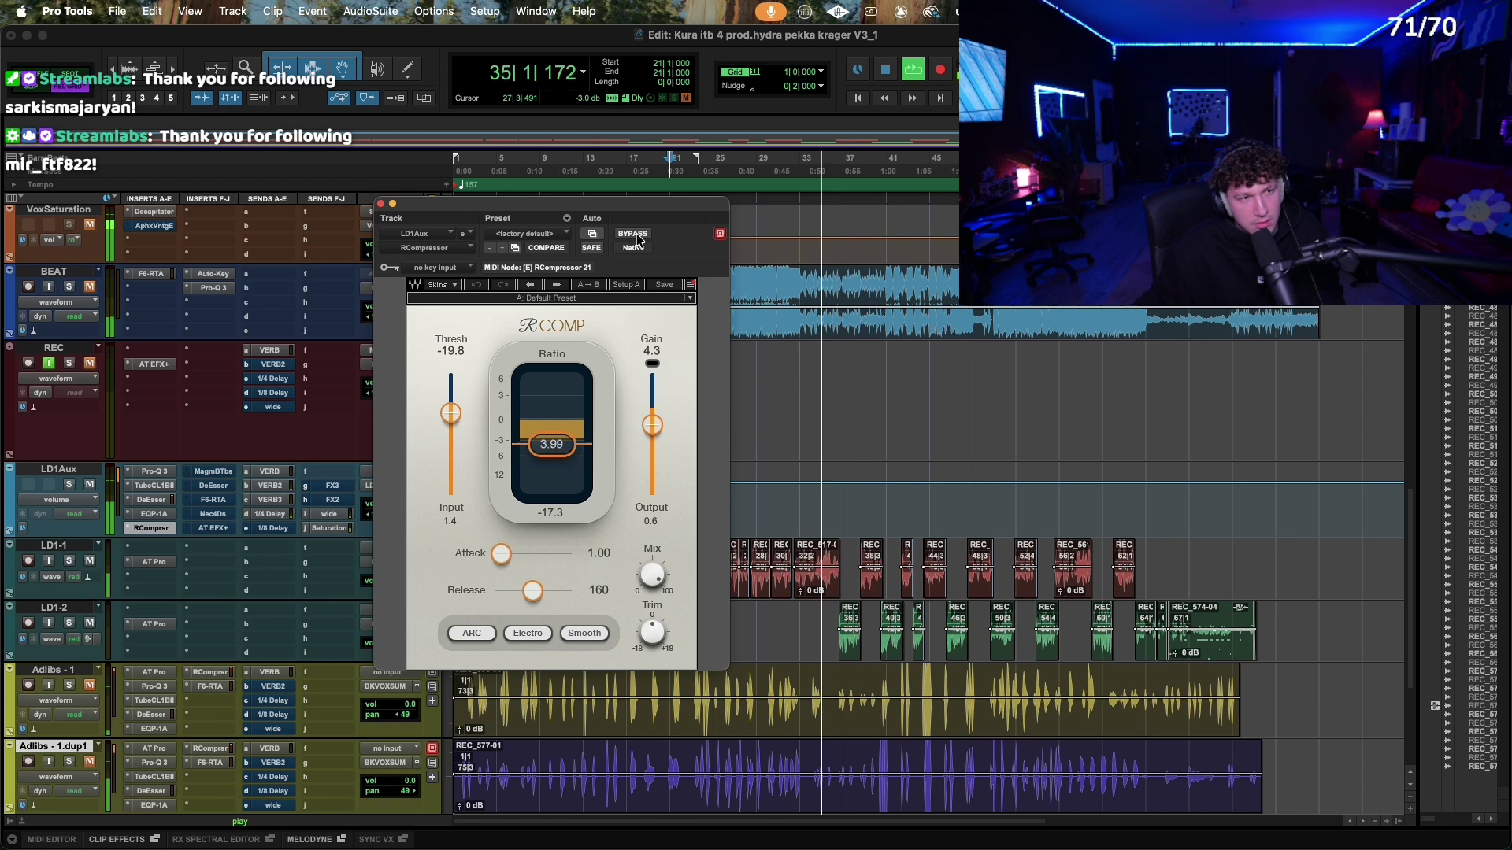
pyautogui.press('space')
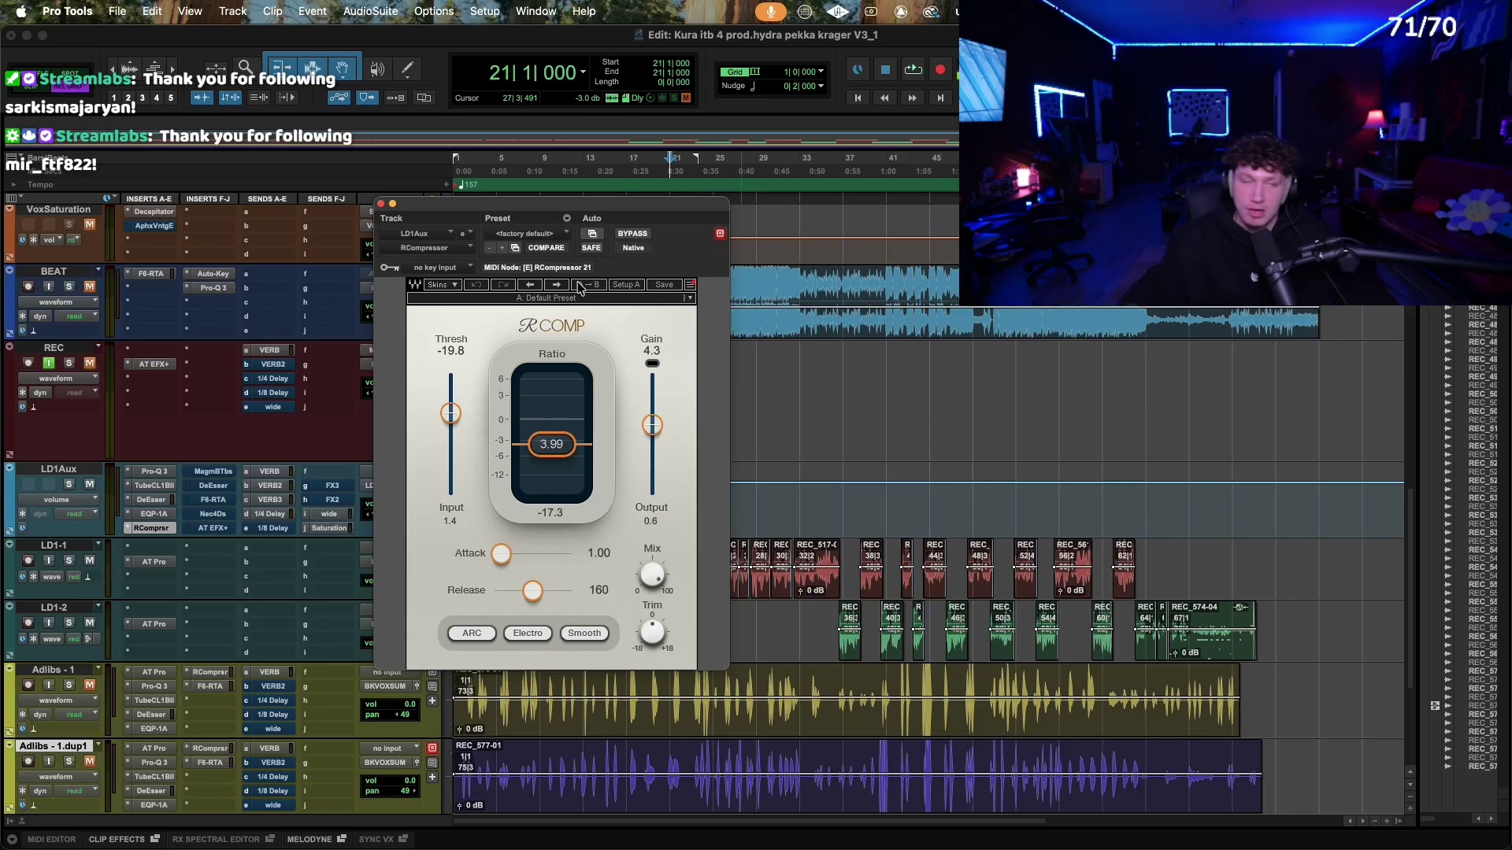
# Step: Revisit the Tube-Tech, return to RCompressor, and try its Manual release mode before restoring ARC with Electro and Smooth
pyautogui.click(169, 486)
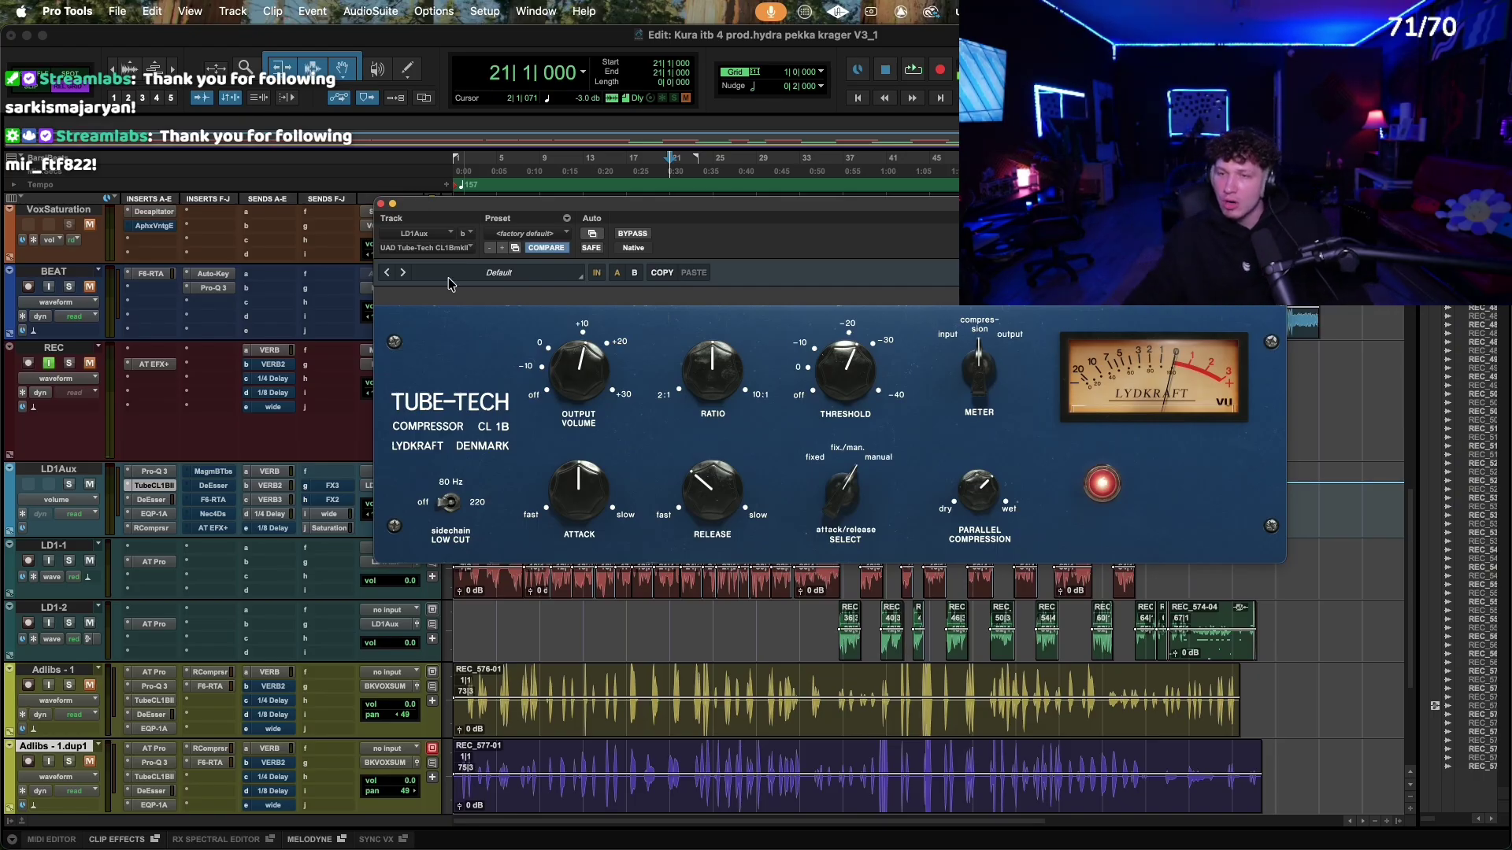
pyautogui.click(154, 528)
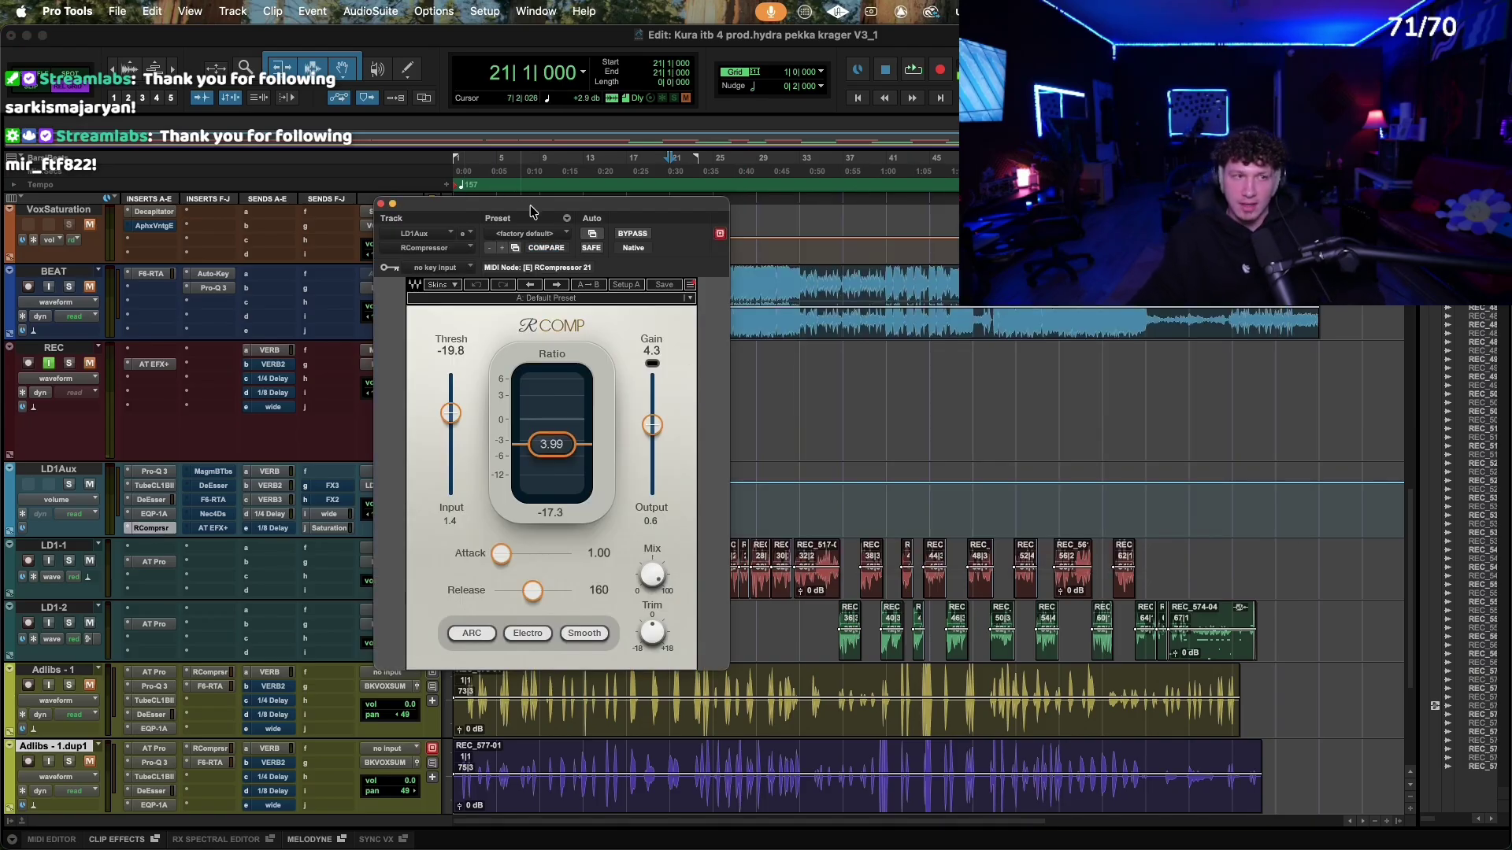
pyautogui.click(583, 635)
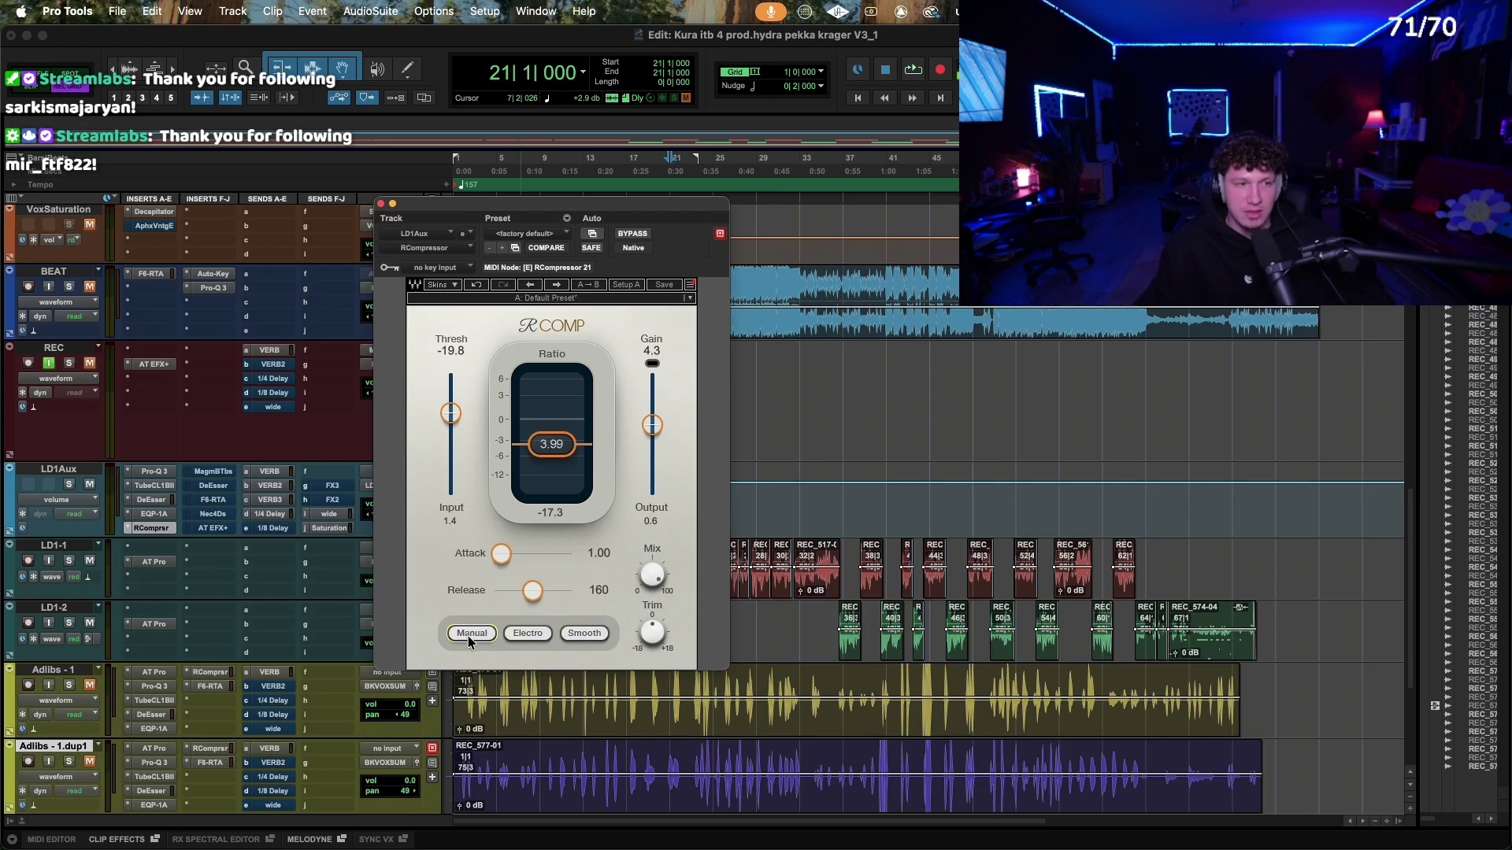
pyautogui.click(467, 636)
pyautogui.click(519, 642)
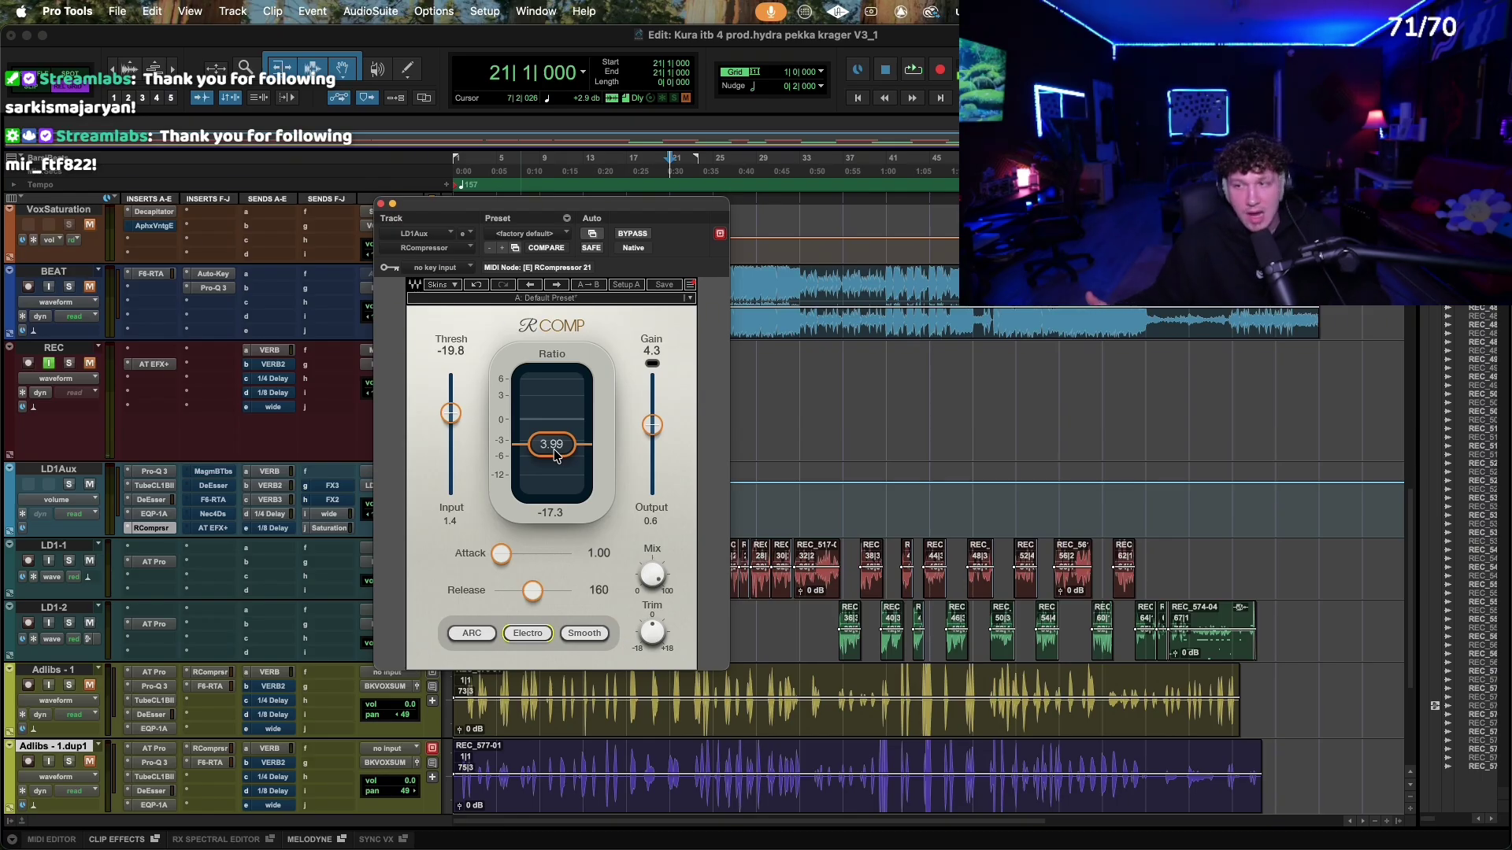
# Step: Bypass RCompressor, play from bar 21 while switching the Tube-Tech's bypass on and off three times, and stop with the Tube-Tech active
pyautogui.click(632, 235)
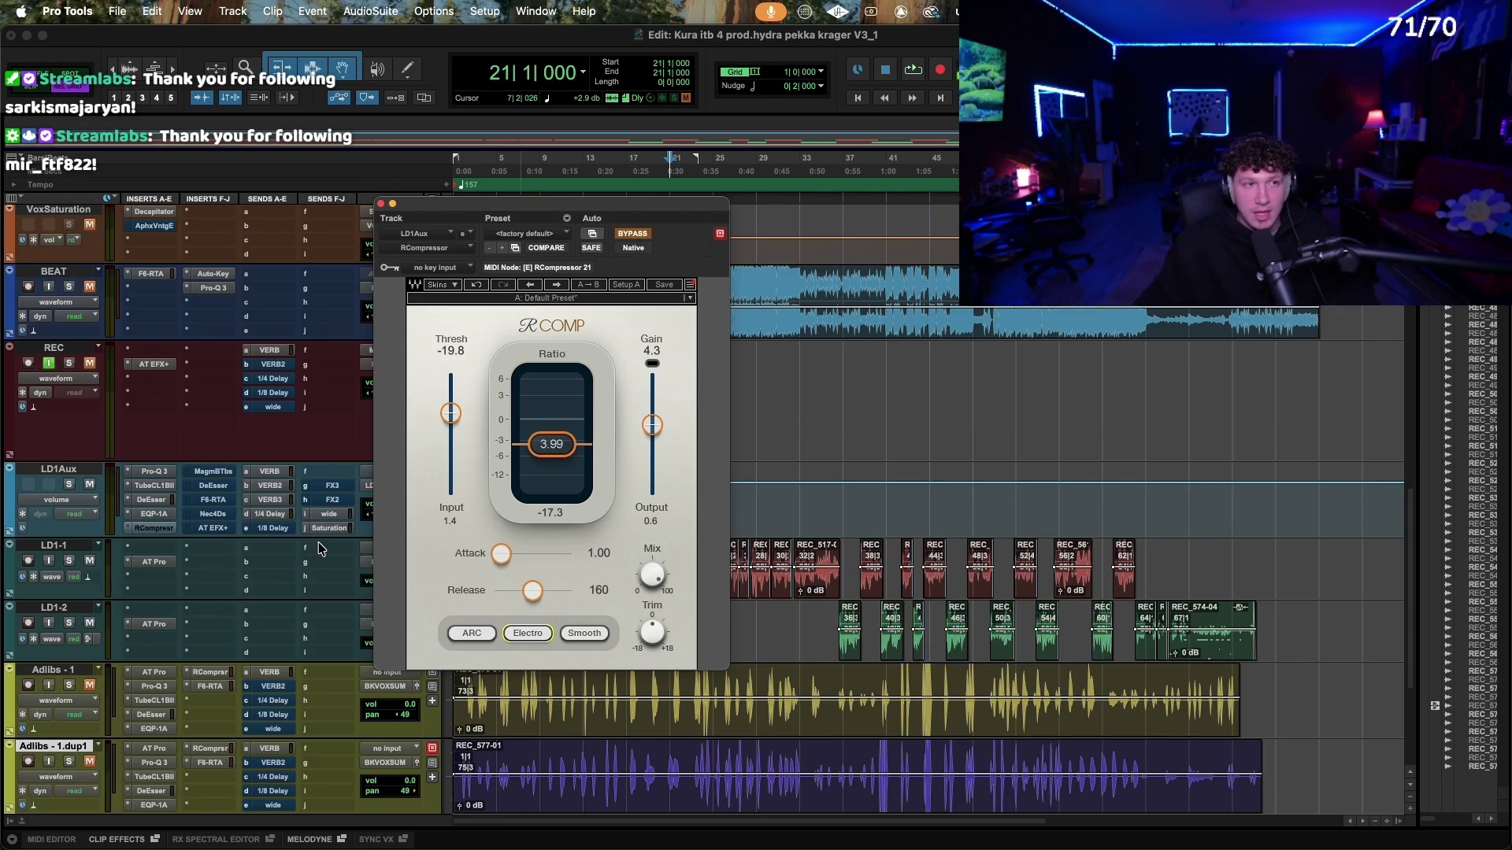
pyautogui.click(157, 487)
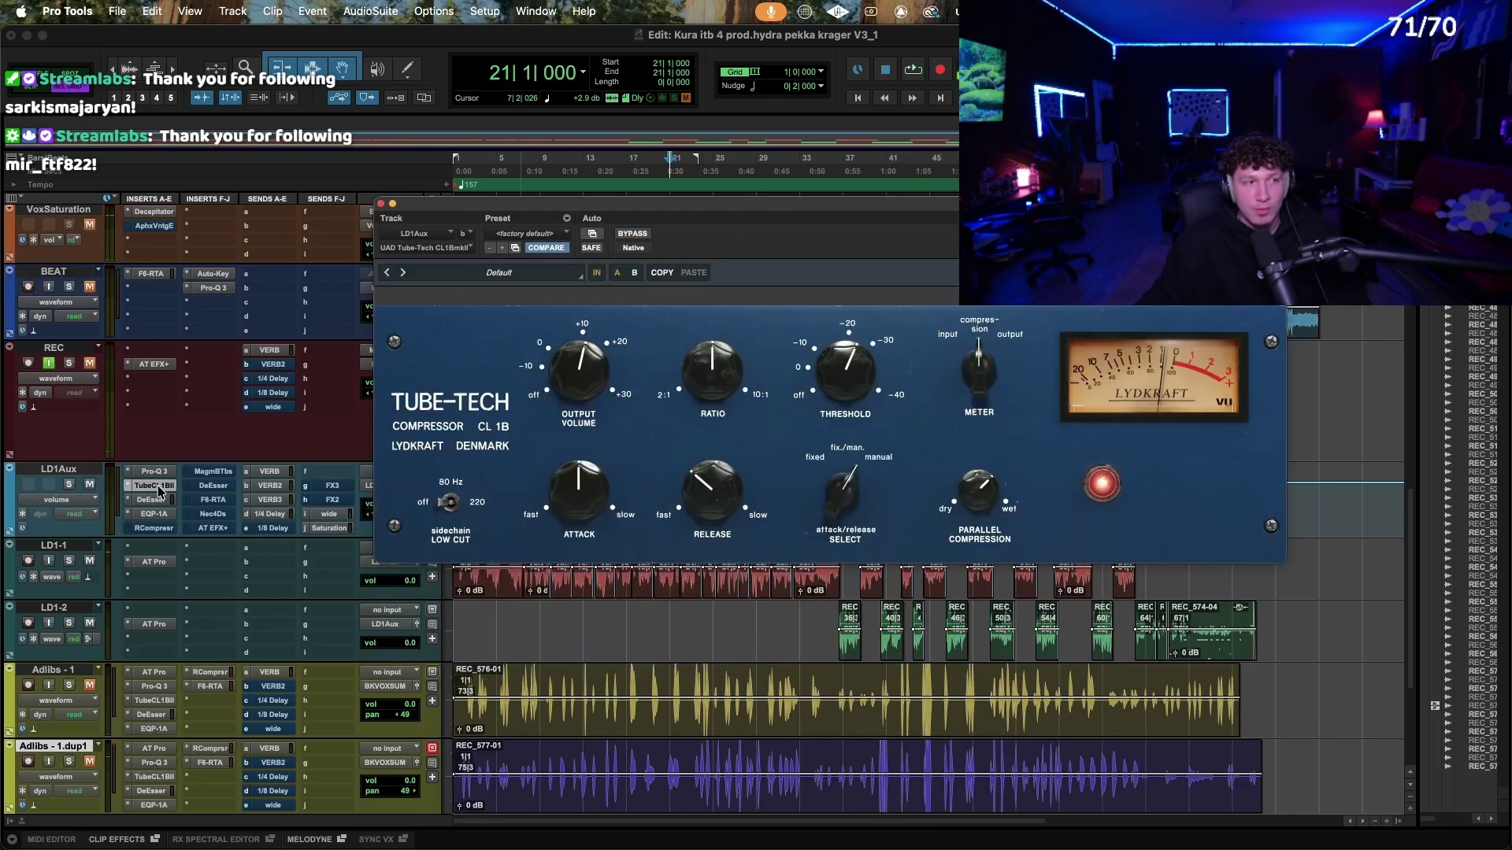
pyautogui.press('space')
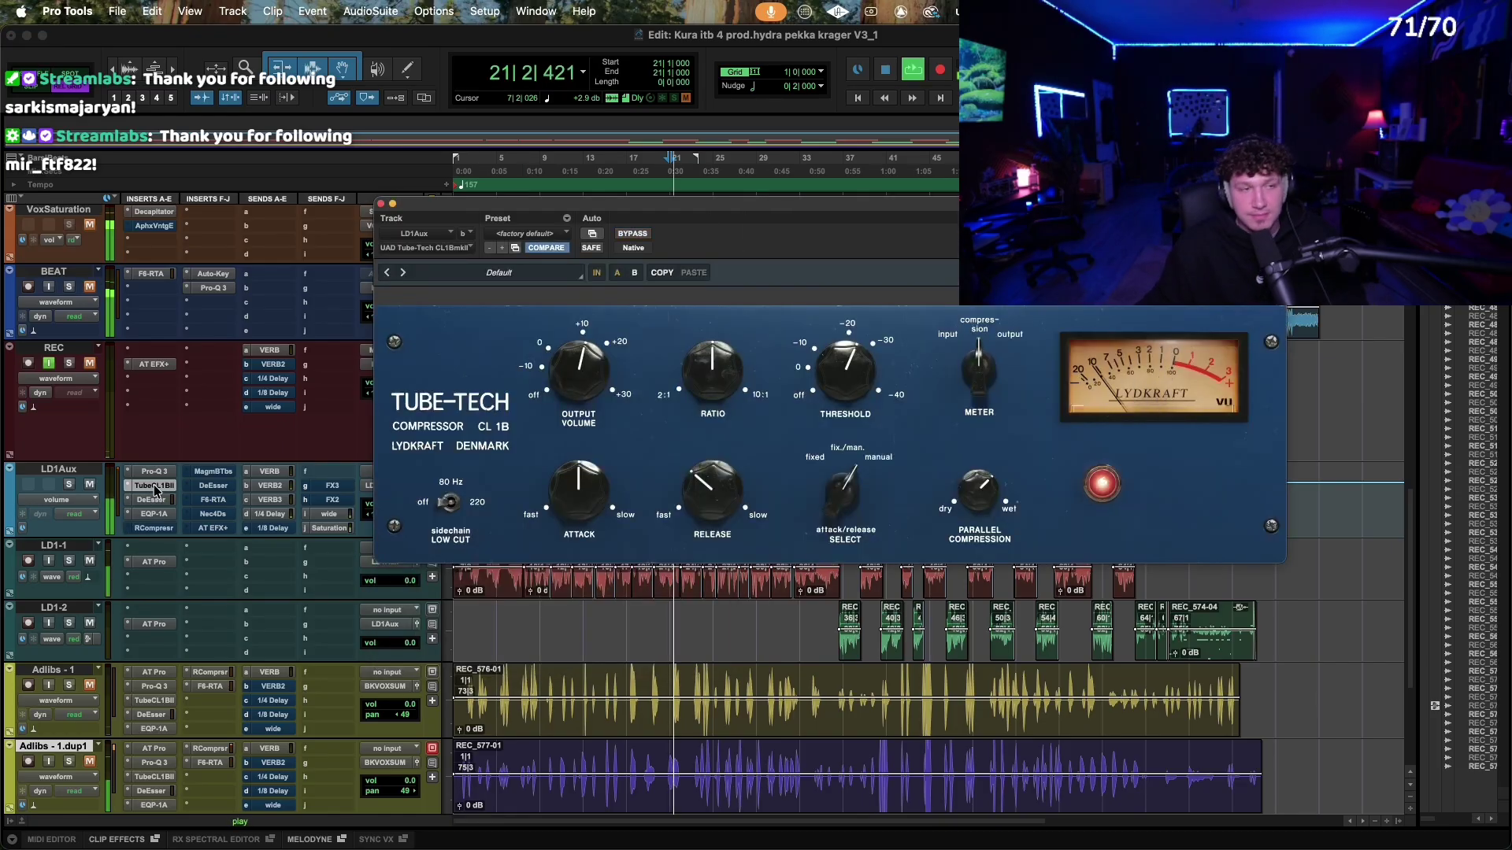
pyautogui.click(633, 234)
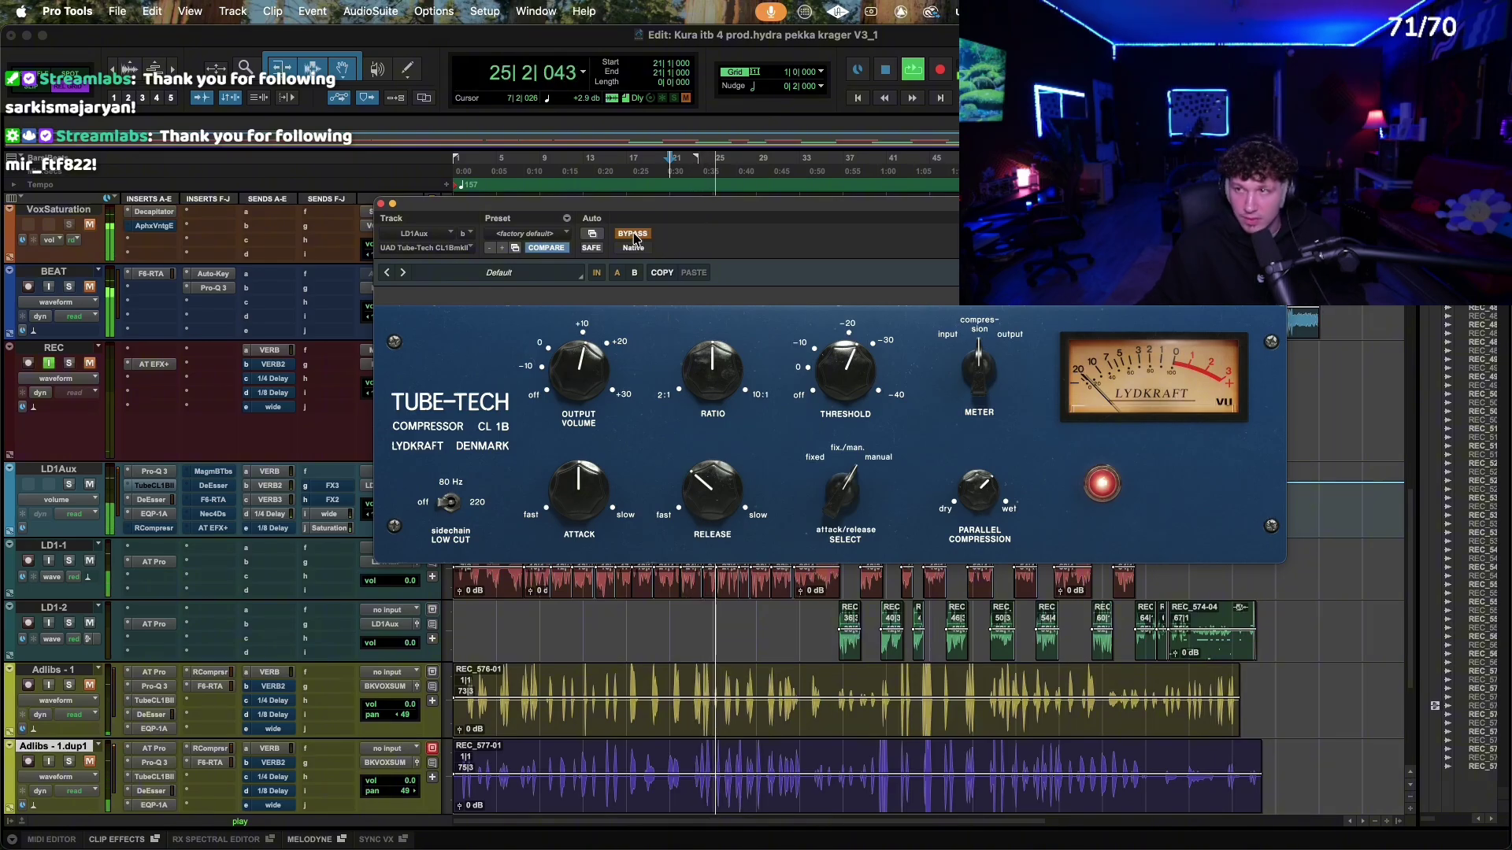
pyautogui.click(633, 234)
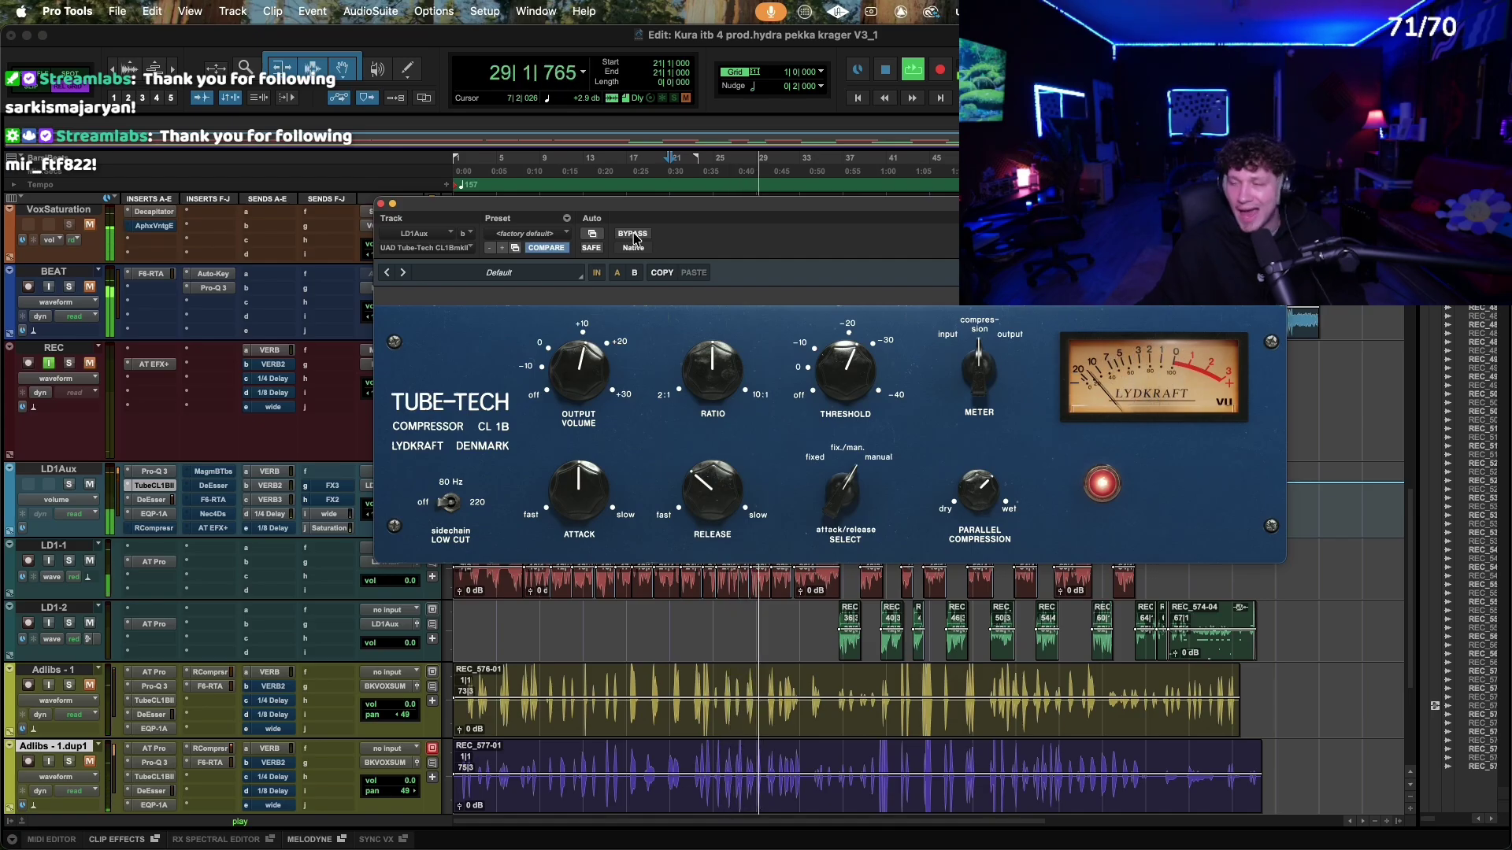
pyautogui.click(633, 234)
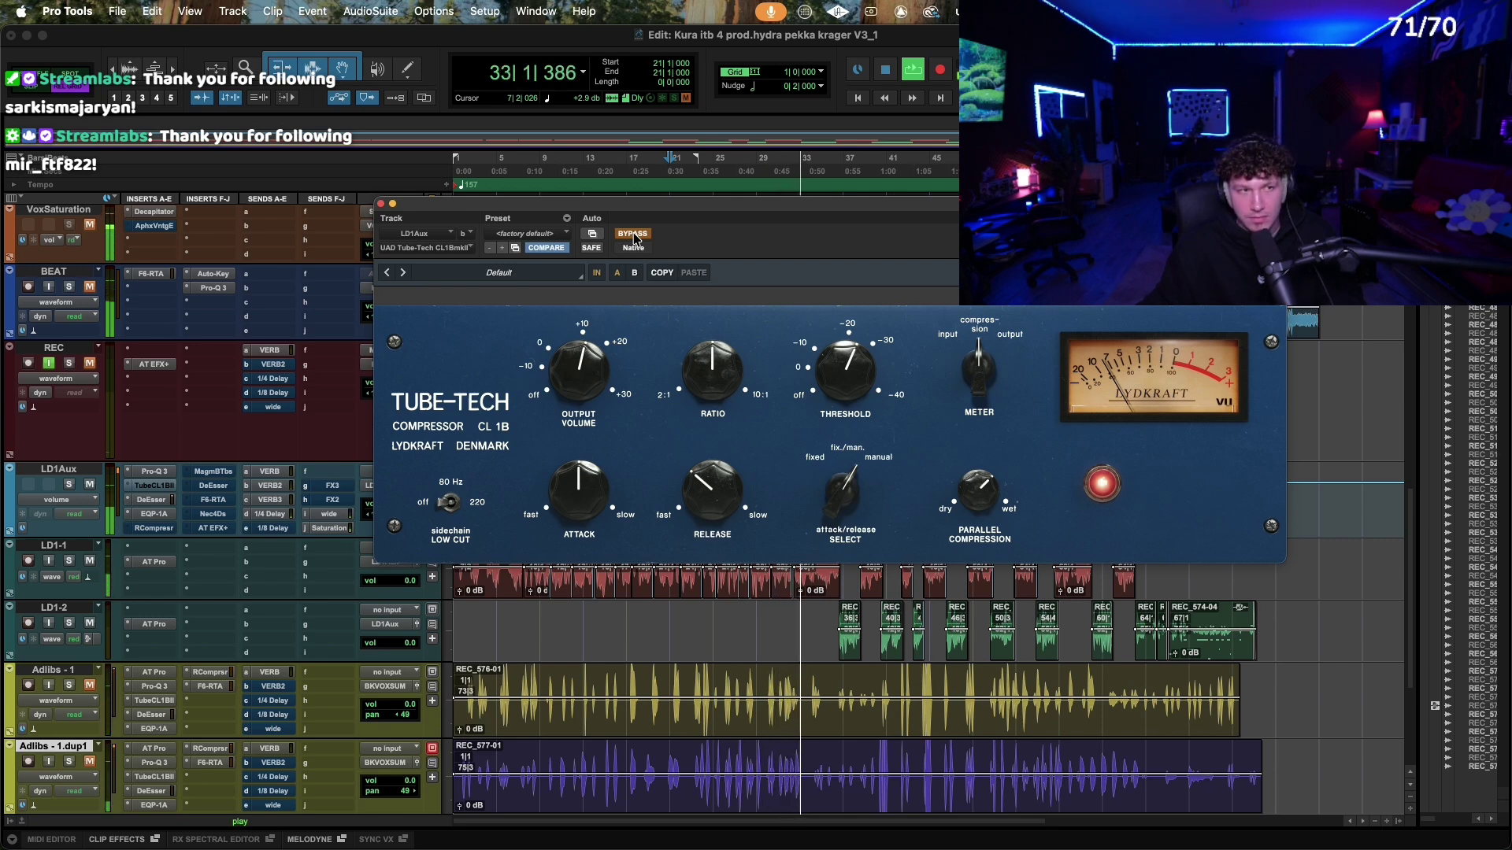
pyautogui.click(633, 235)
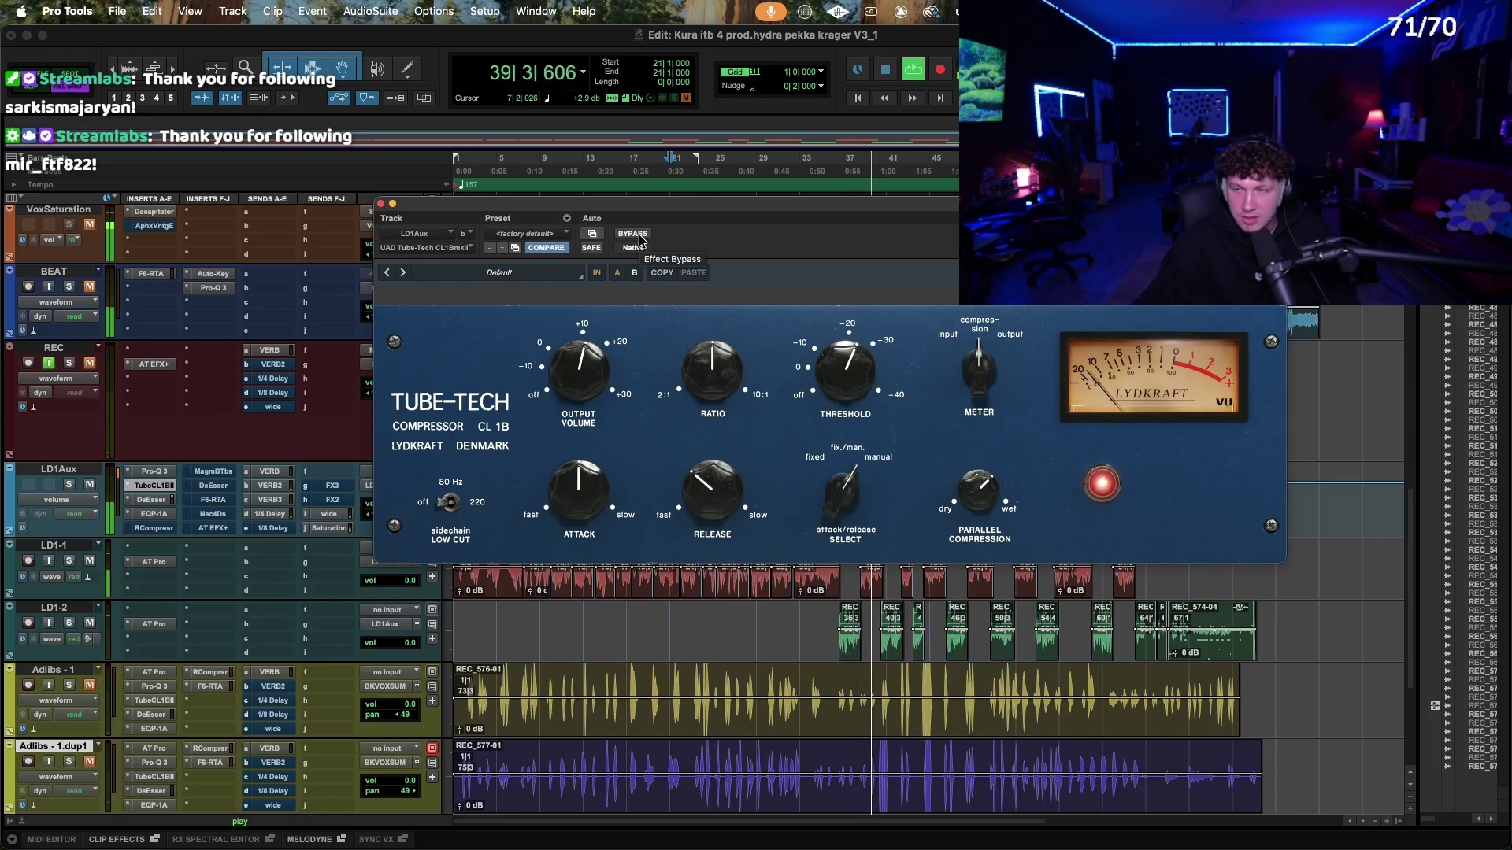
pyautogui.click(632, 234)
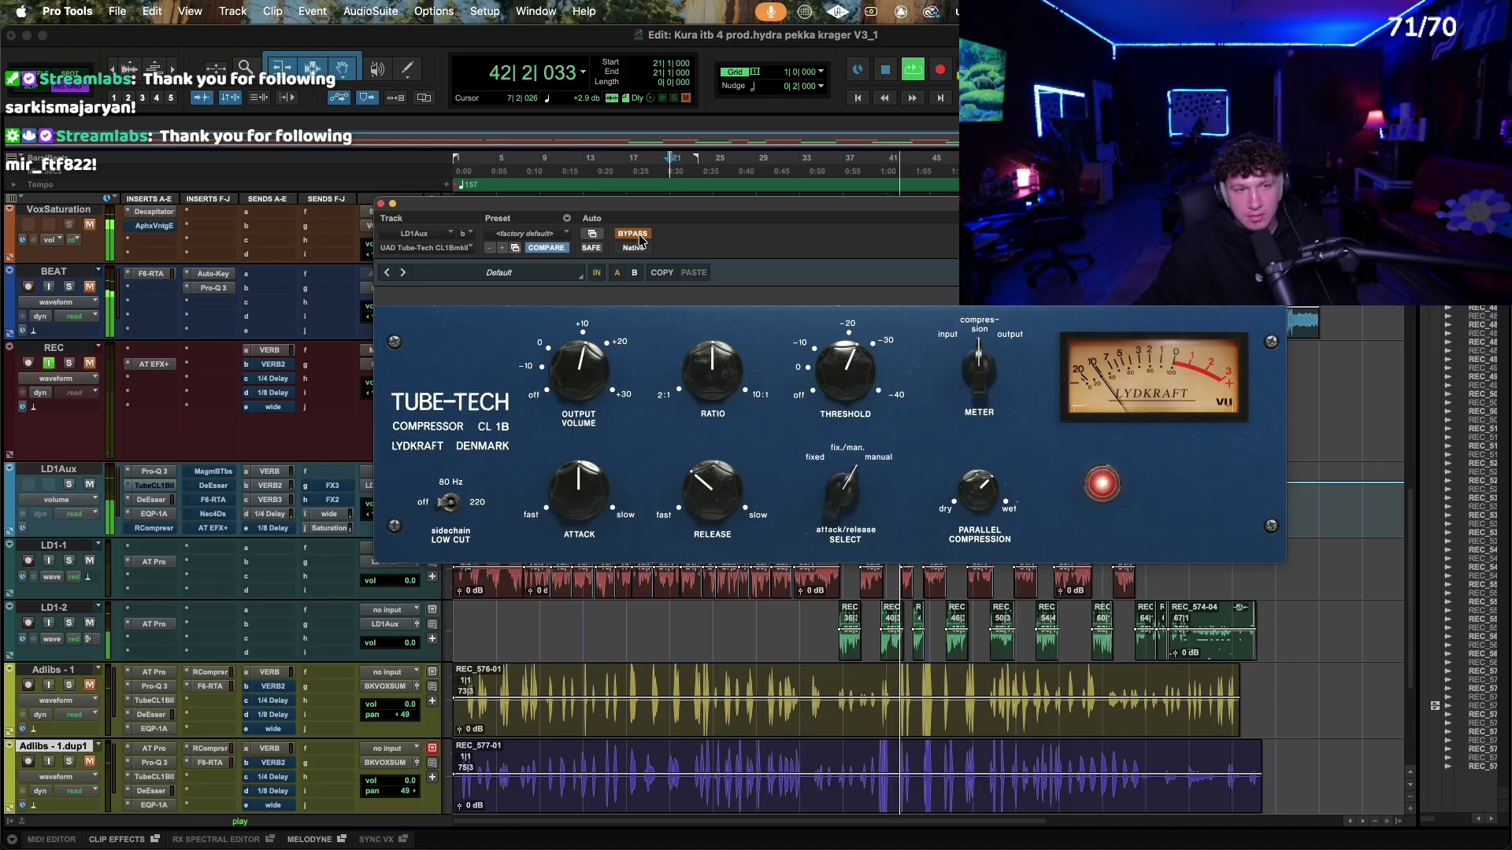
pyautogui.click(639, 236)
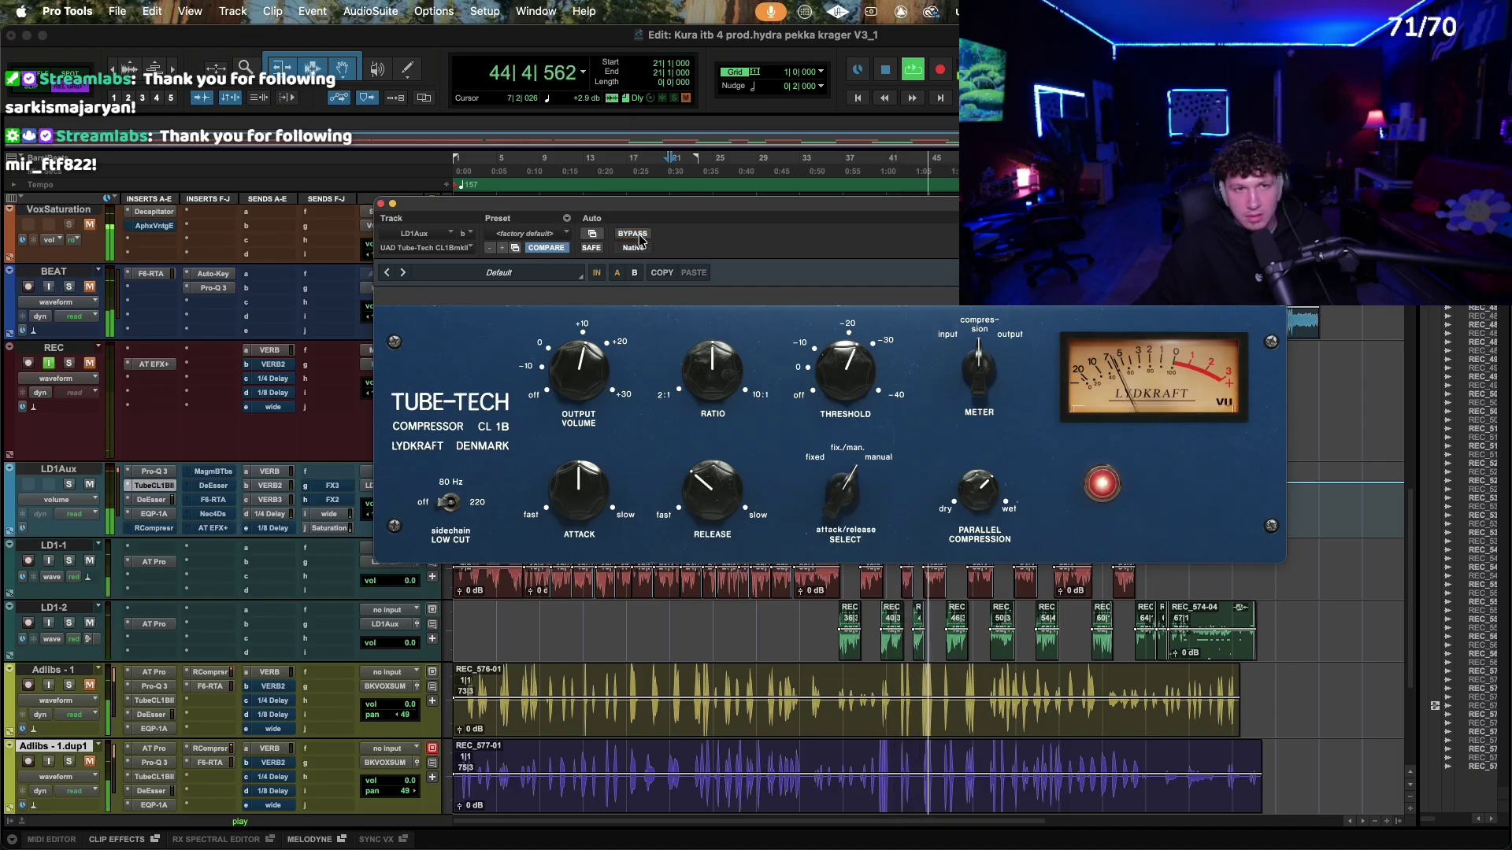
pyautogui.press('space')
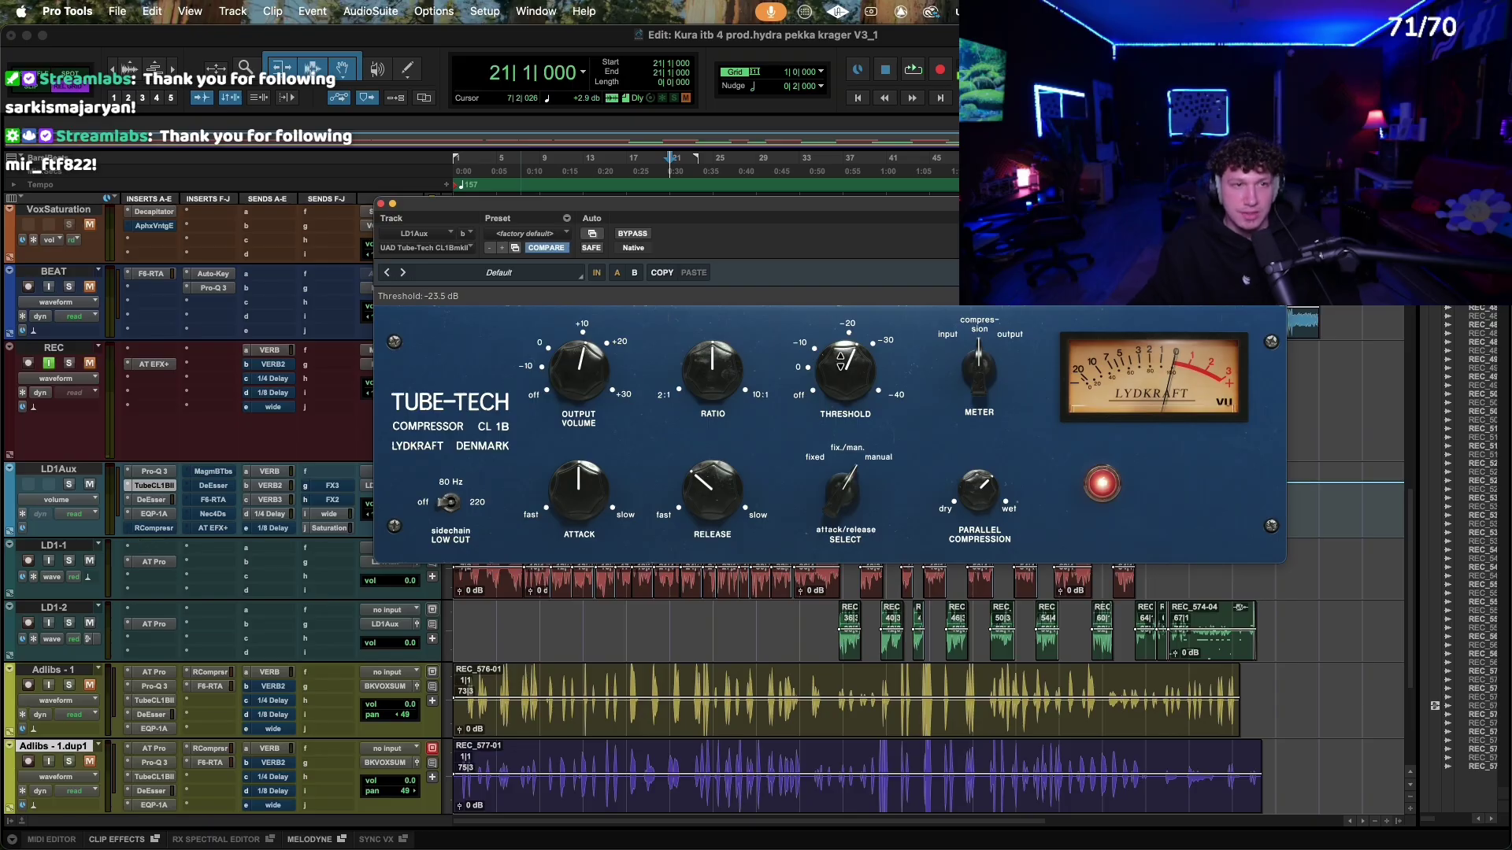
# Step: Reopen RCompressor on LD1Aux, audition it active from bar 21, close its window, and stop playback
pyautogui.click(155, 528)
pyautogui.press('space')
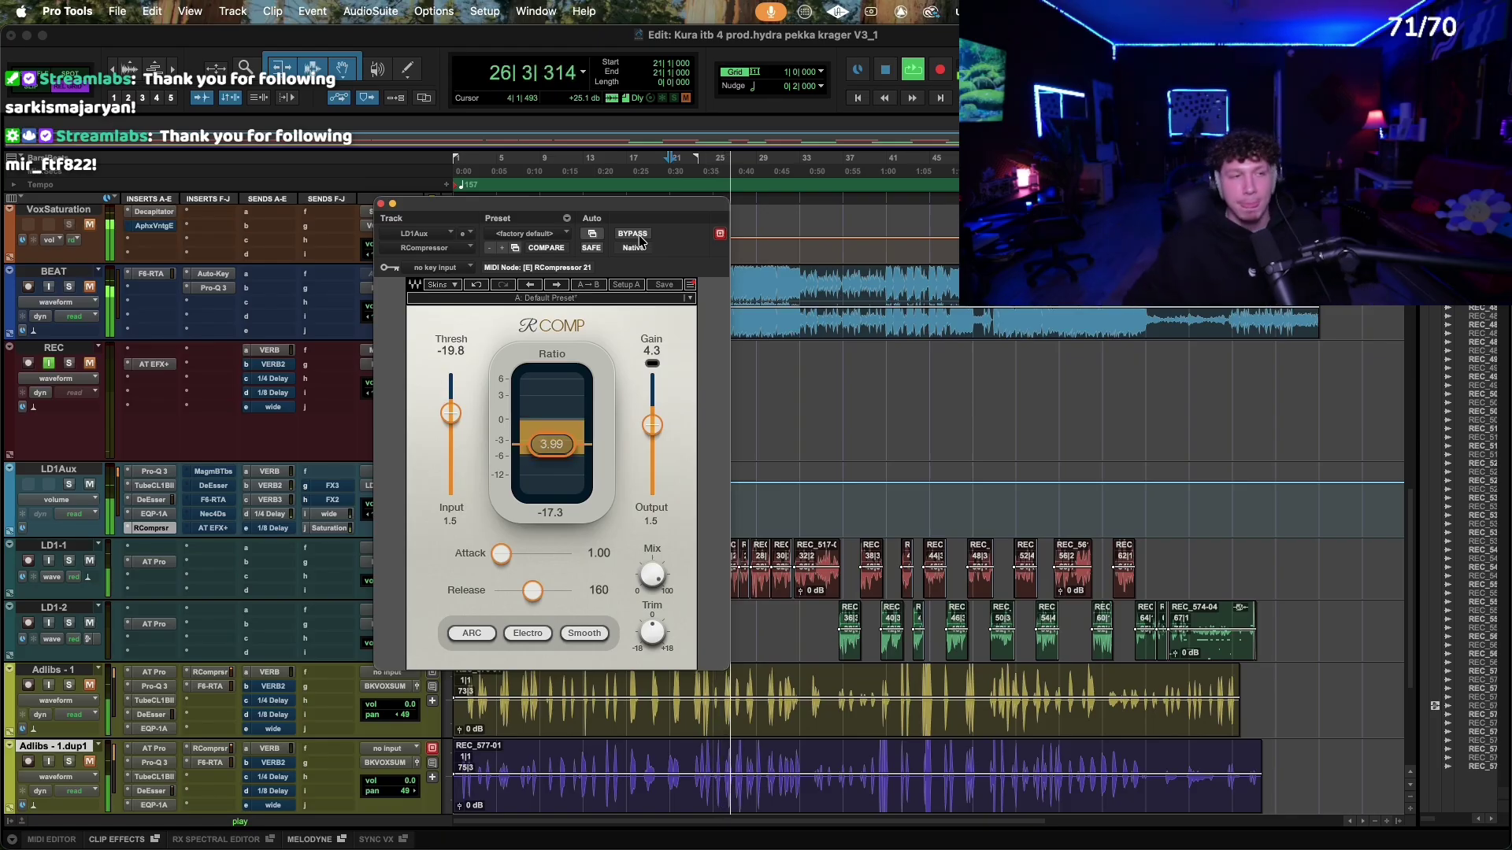
pyautogui.click(381, 203)
pyautogui.press('space')
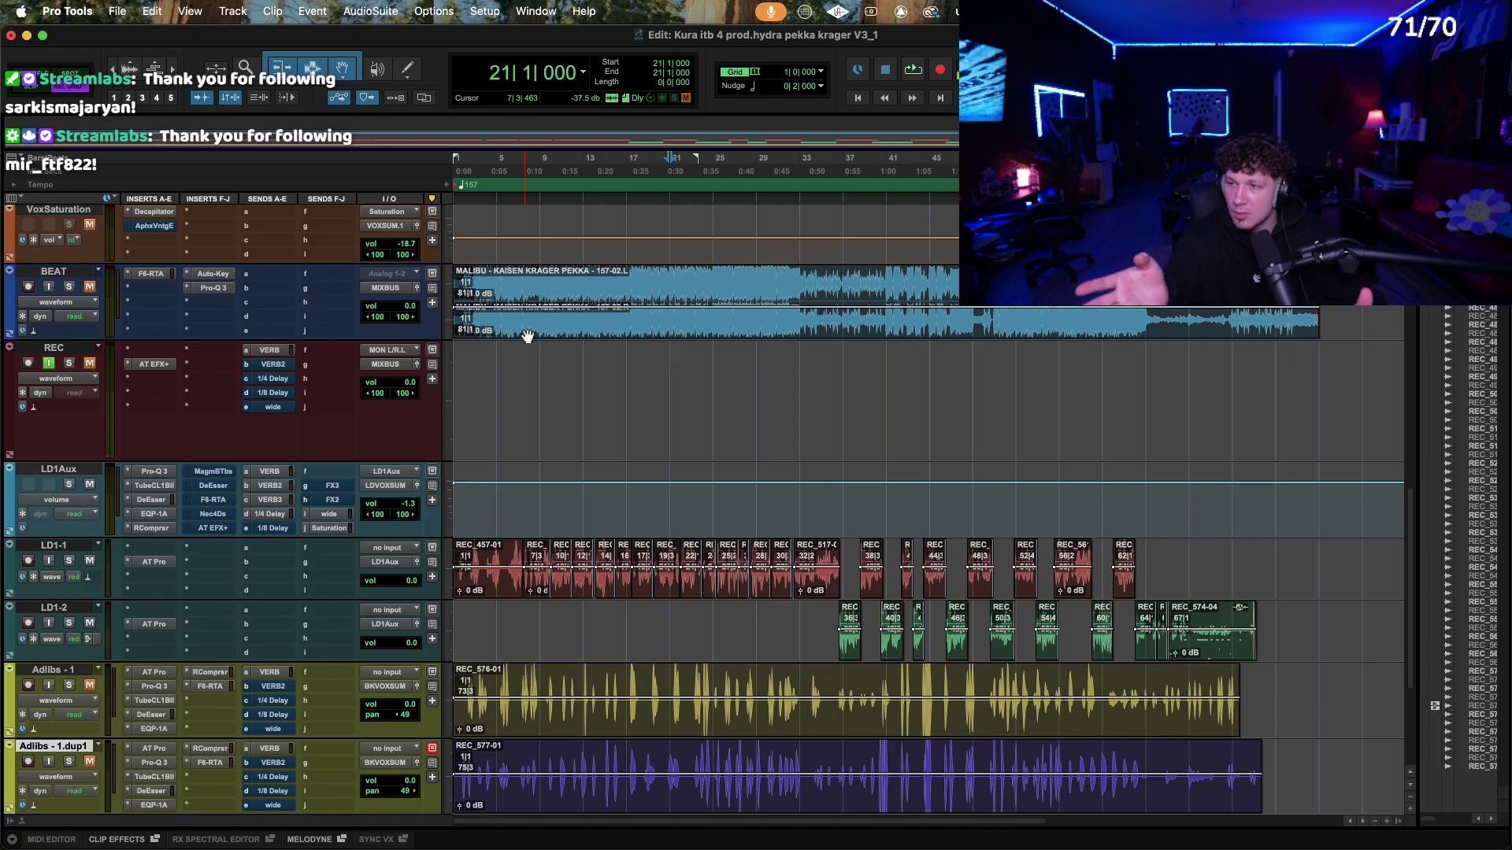